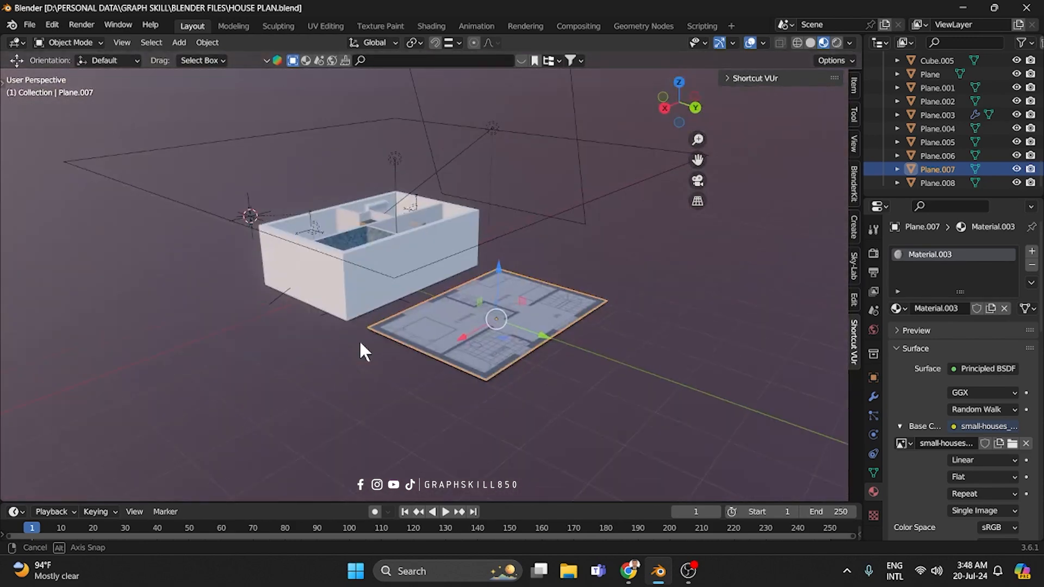
Hide the house's outer wall object to expose the staircase.
scroll(423, 297, up, 8)
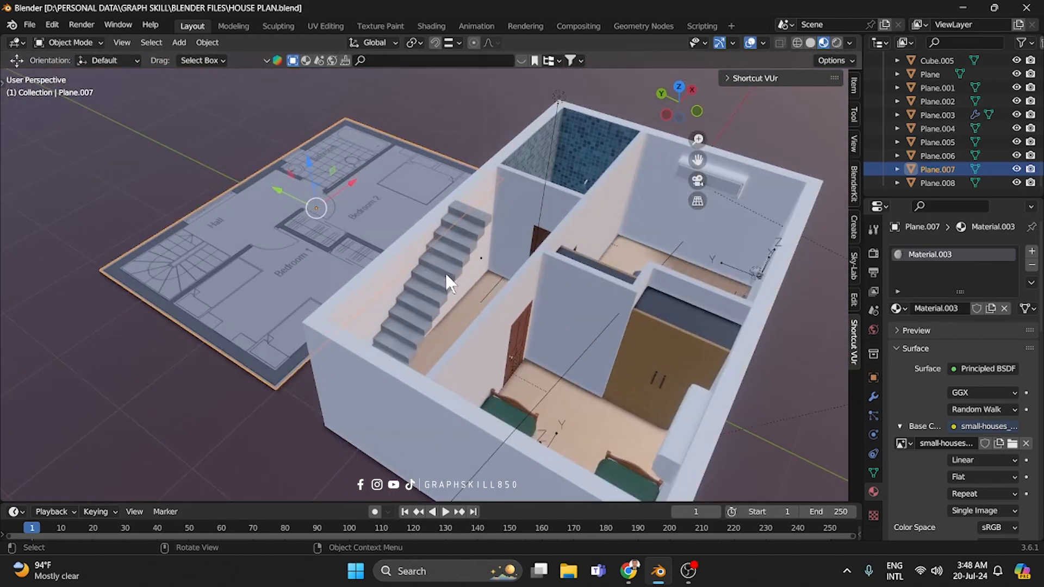
mouse_move(373, 377)
middle_down()
mouse_move(443, 396)
mouse_move(352, 370)
mouse_move(376, 387)
middle_up()
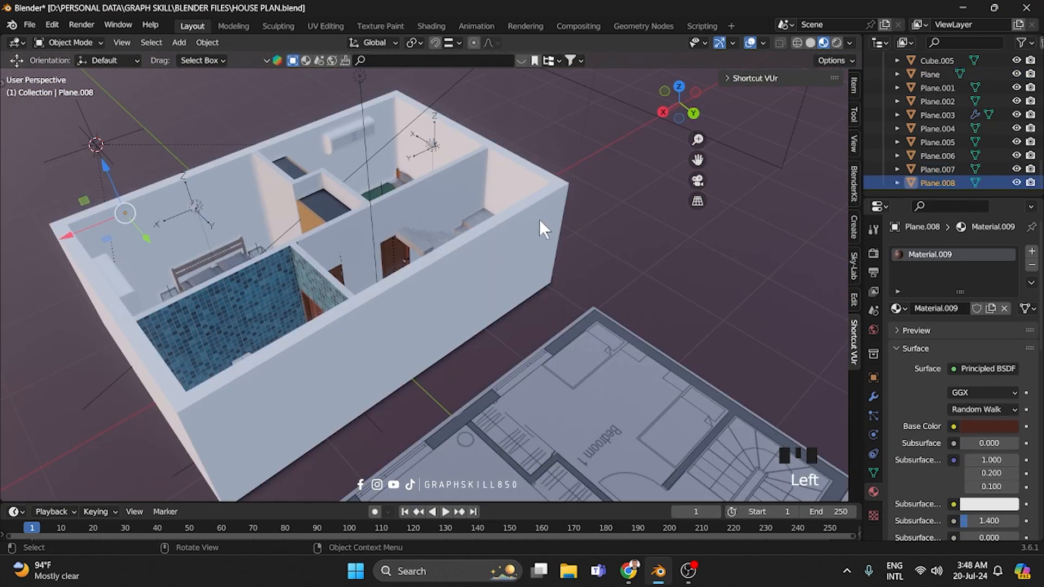
click(539, 220)
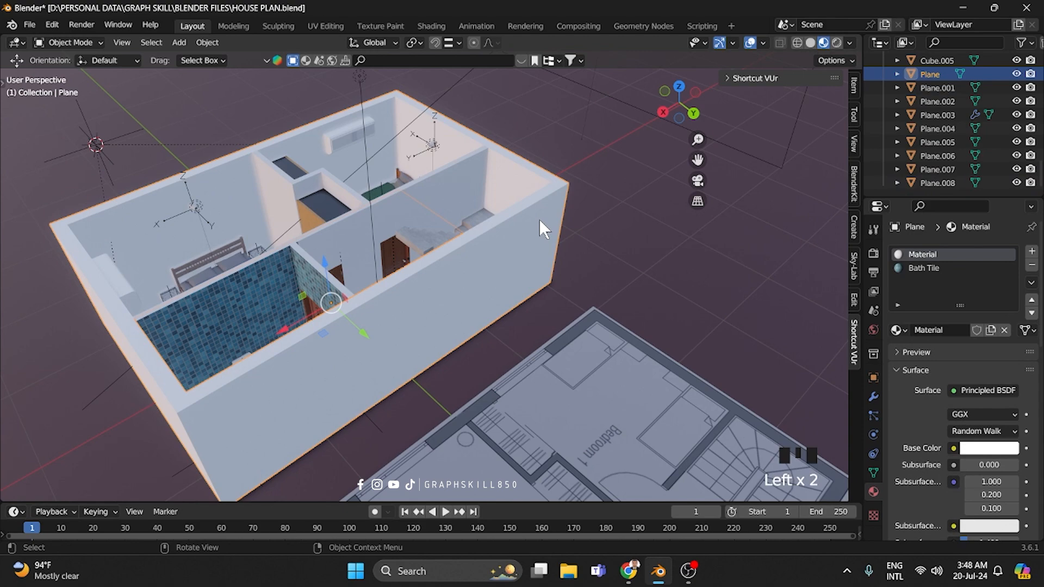
key(h)
In top view, place the 3D cursor on the floor just beyond the lower stair flight and add a single vertex there.
middle_drag(632, 245, 552, 236)
scroll(511, 286, up, 2)
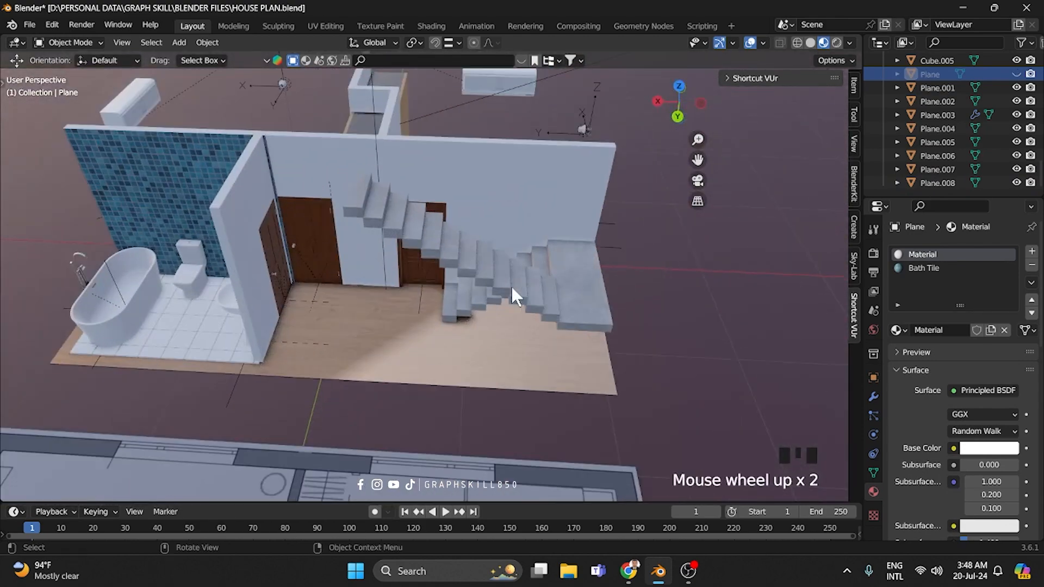
middle_drag(520, 305, 540, 289)
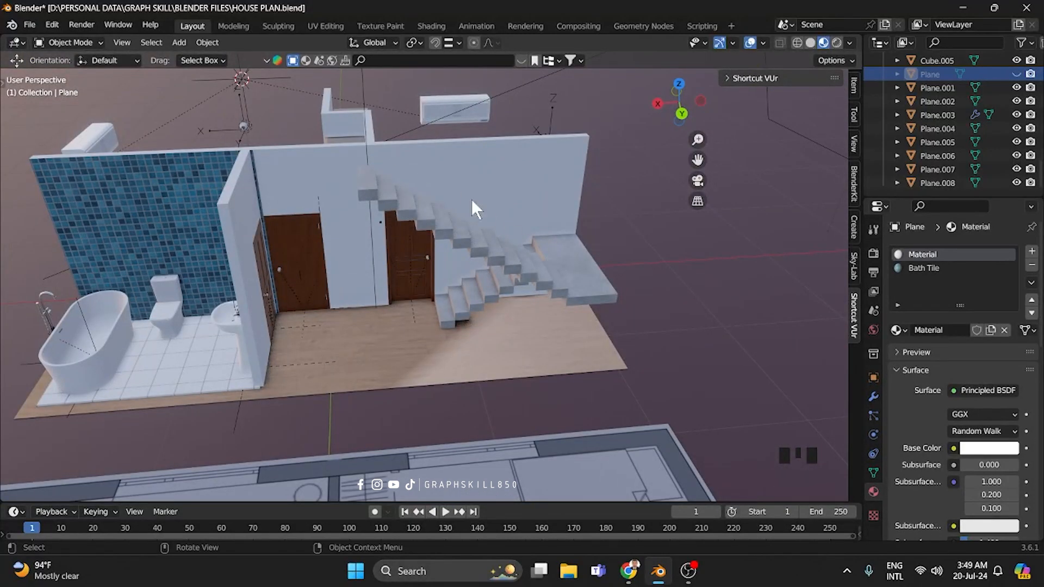
middle_drag(475, 210, 435, 239)
middle_drag(424, 284, 457, 305)
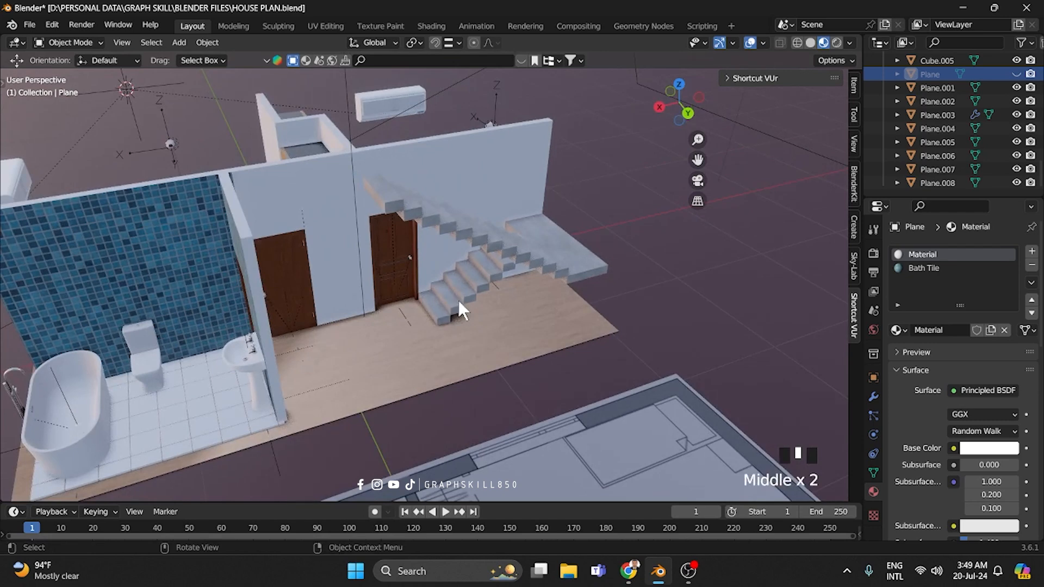
key(KP_7)
scroll(404, 301, up, 3)
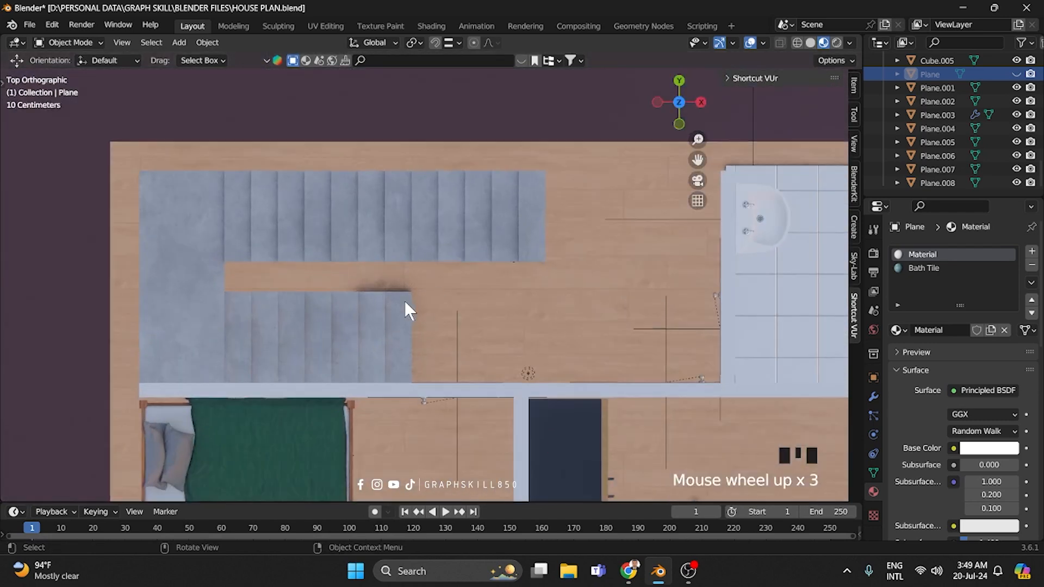
shift+click(468, 322)
key(shift+a)
mouse_move(455, 277)
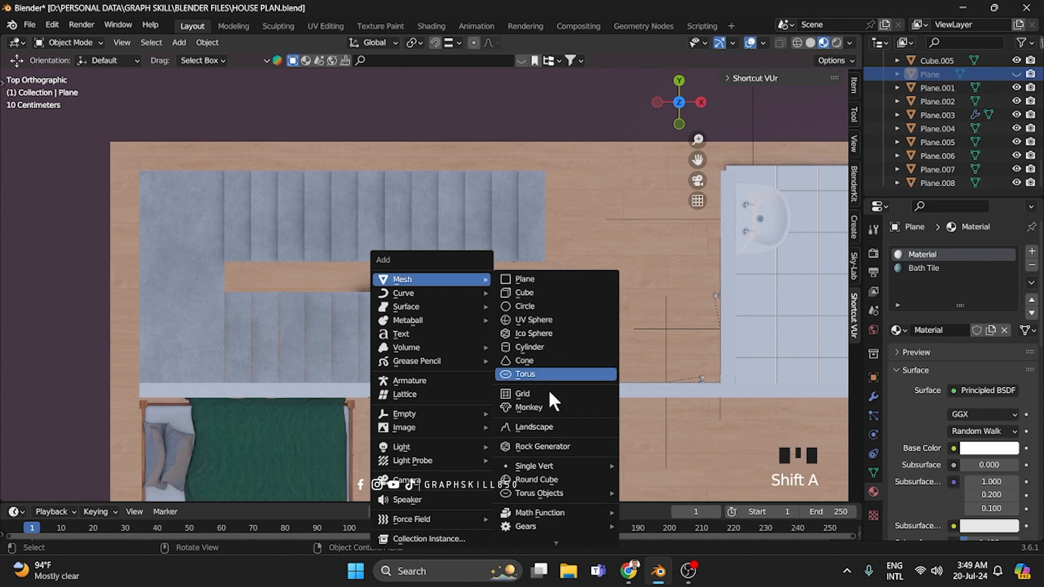
mouse_move(541, 464)
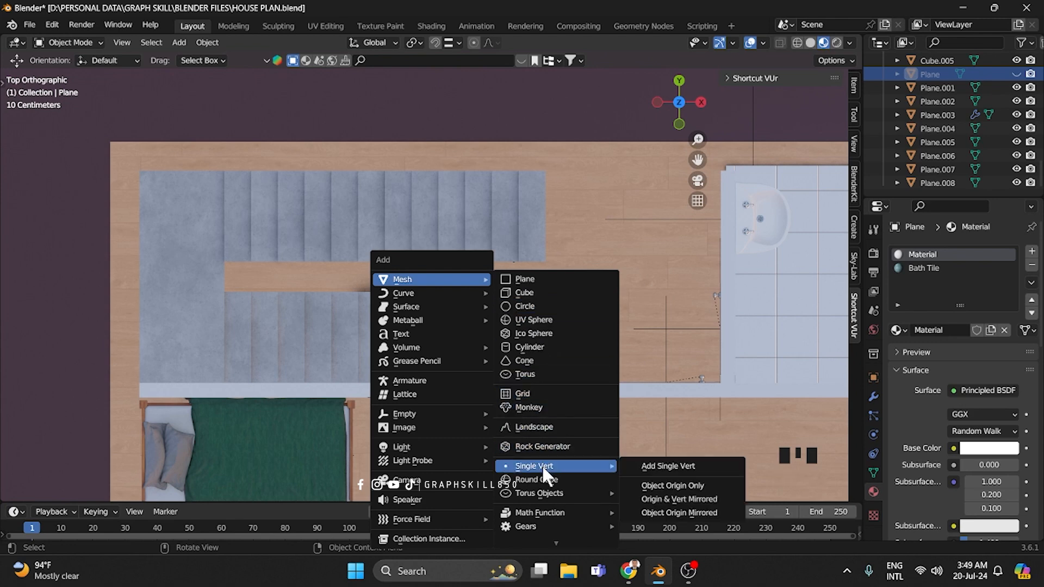
click(674, 467)
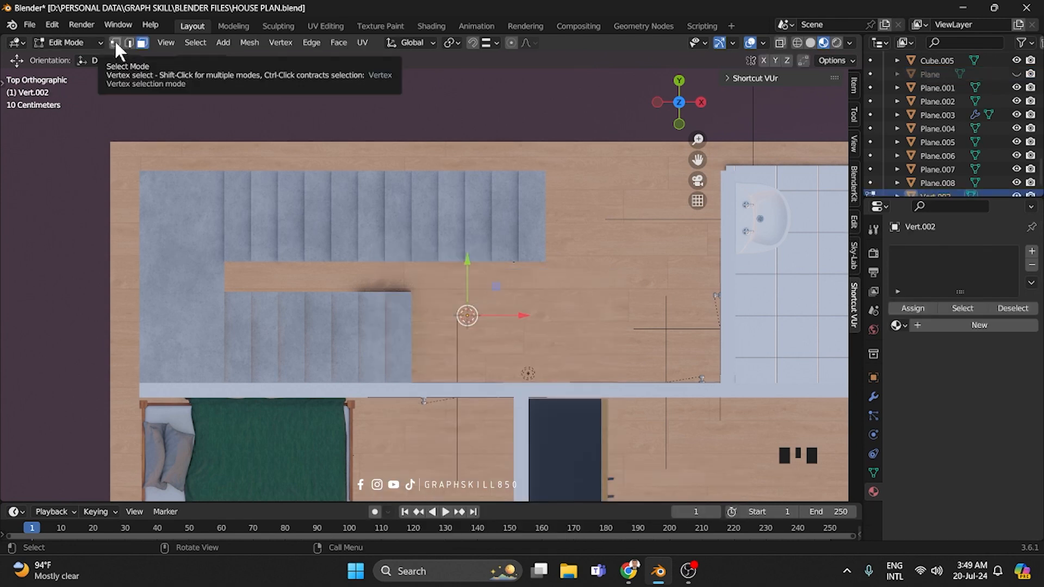
Switch to vertex selection and move the new vertex onto the inner corner of the lower flight's first step.
click(115, 42)
scroll(473, 364, up, 4)
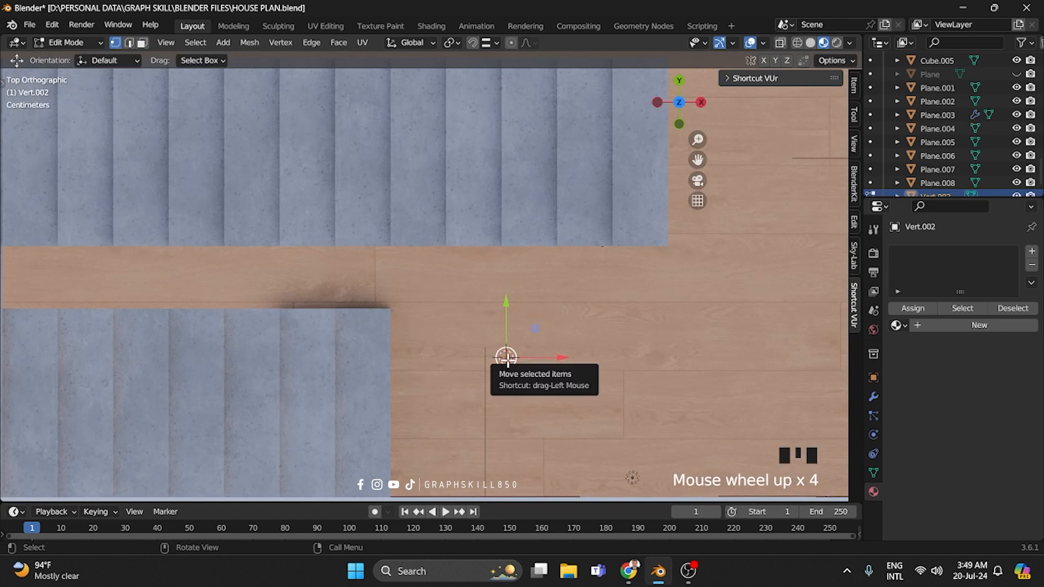
drag(506, 356, 373, 319)
Show the scene in see-through wireframe and extrude the vertex along X, following the lower flight's inner edge to just inside the landing.
shift+middle_drag(383, 332, 653, 322)
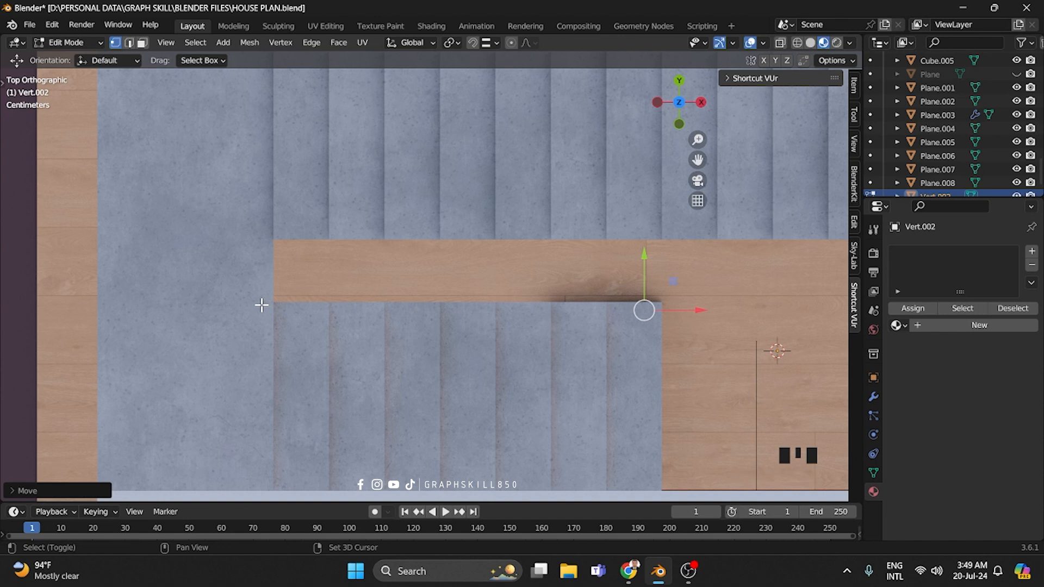
click(797, 42)
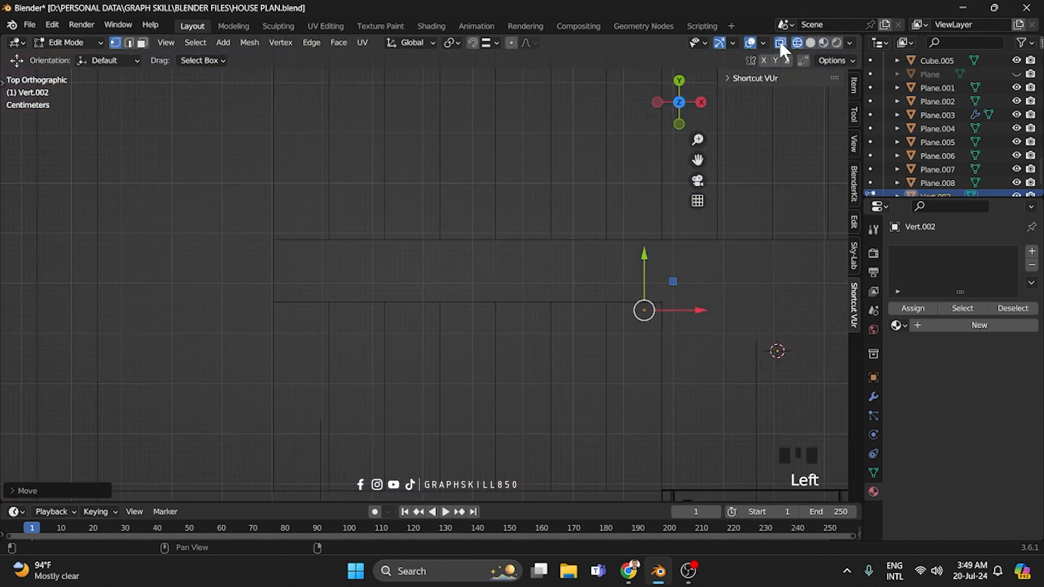
click(779, 40)
click(778, 43)
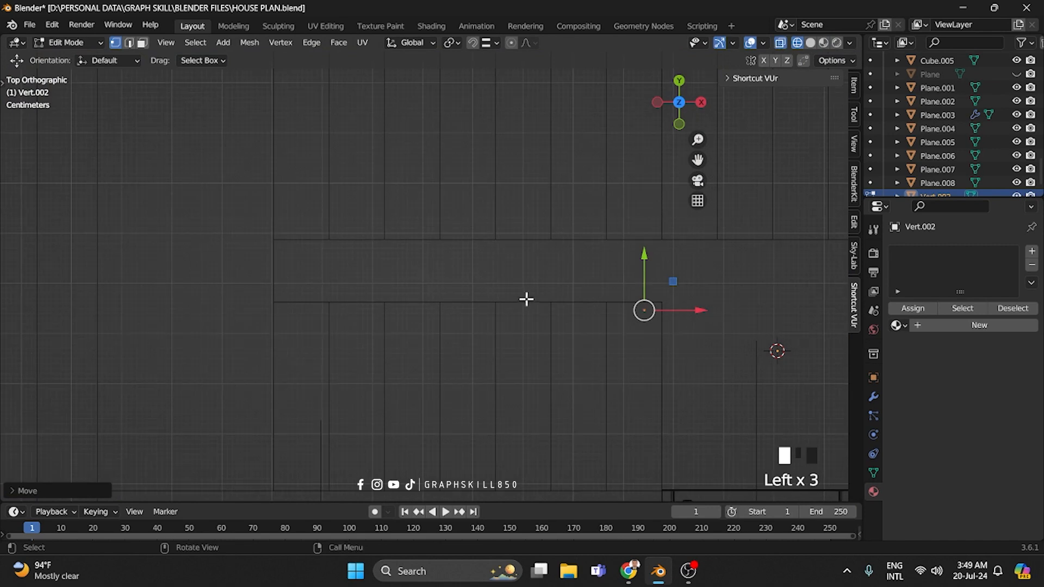
key(e)
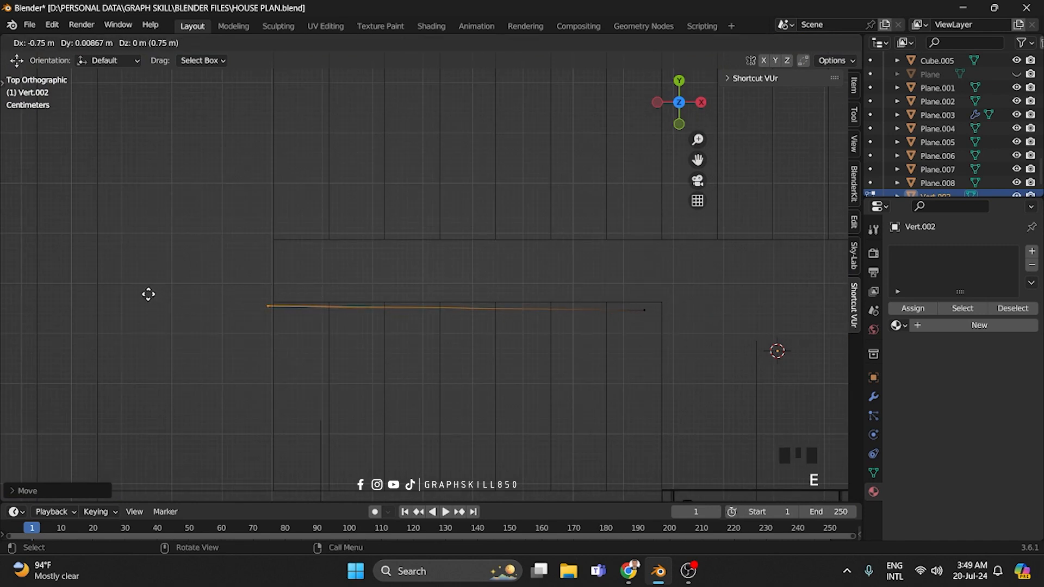
key(x)
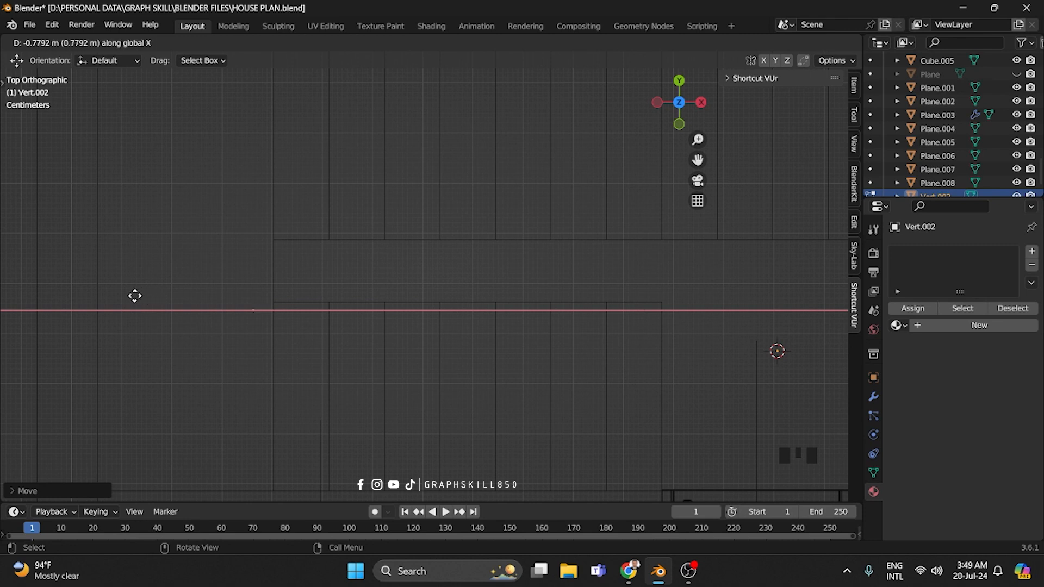
click(141, 298)
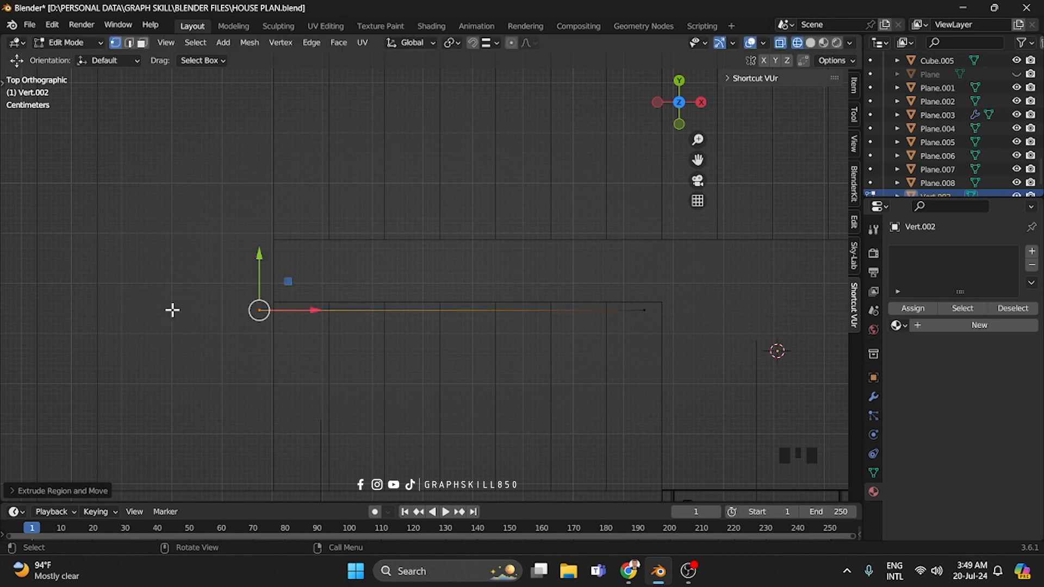
Extrude the end vertex along Y across the gap to the upper flight and nudge the lower line slightly further onto the lower flight.
key(e)
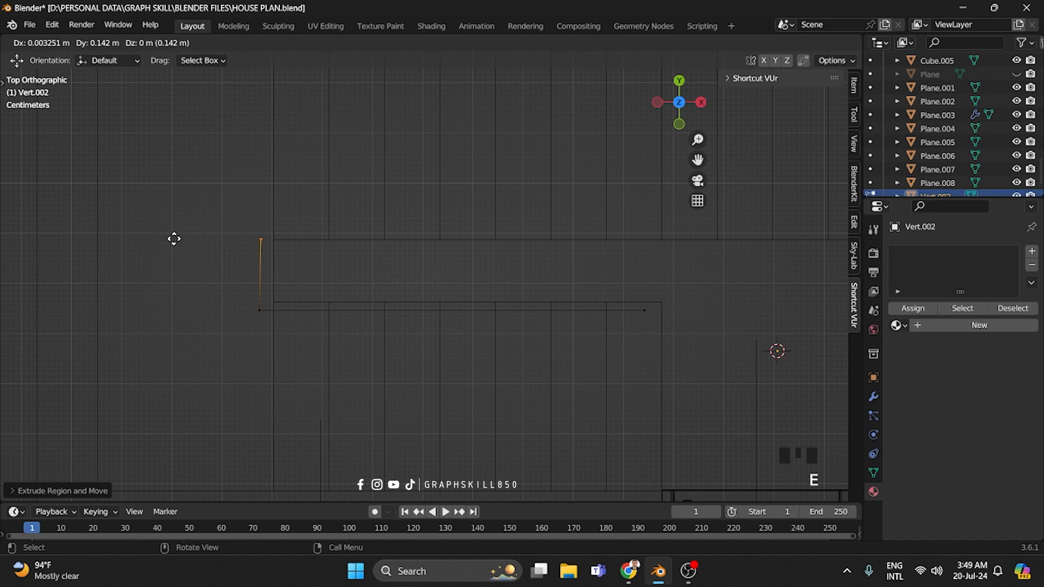
key(y)
click(175, 225)
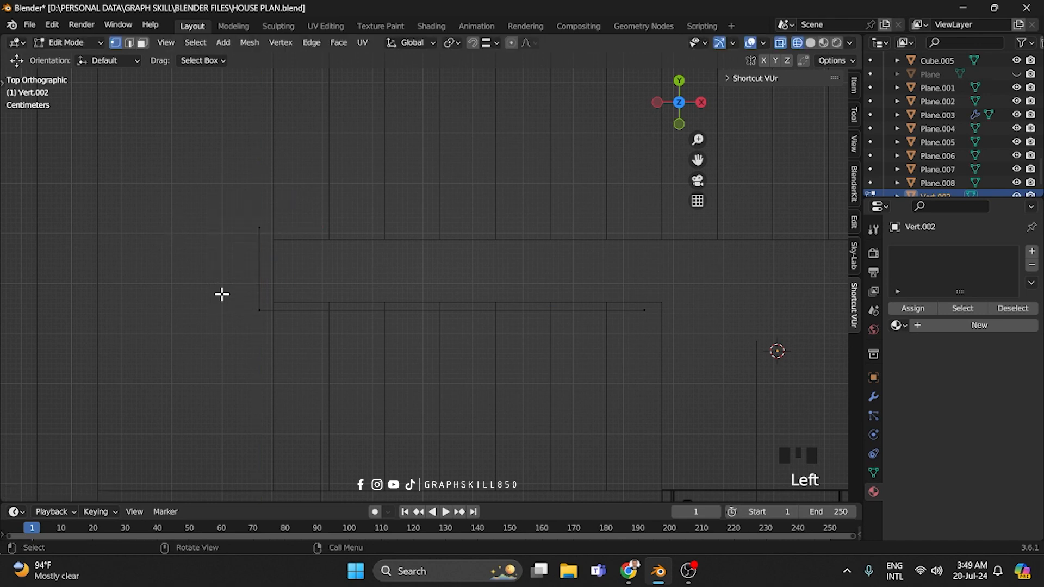
drag(215, 296, 805, 370)
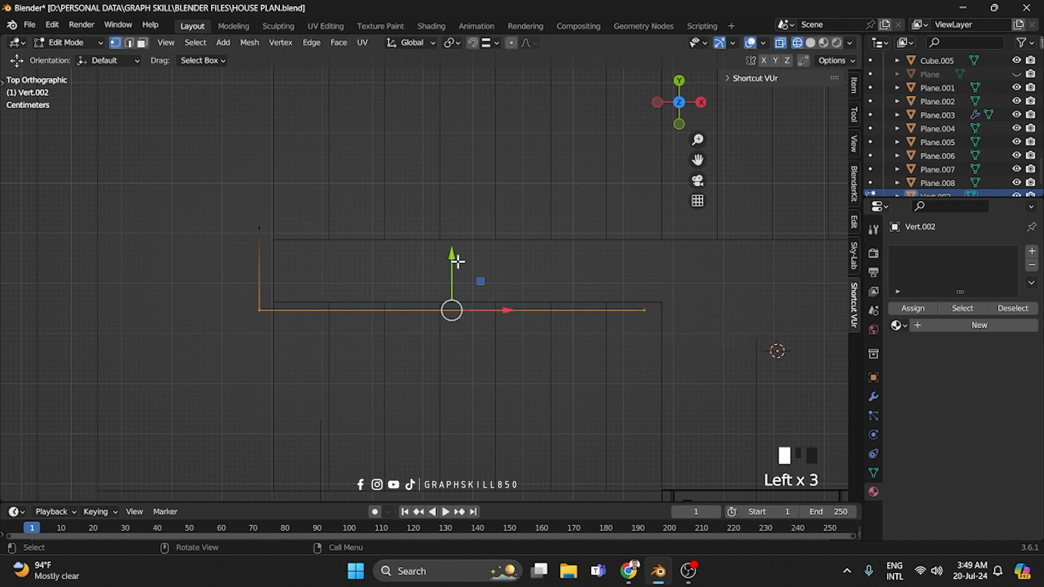
drag(458, 261, 452, 268)
Extrude the upper corner vertex along X, following the upper flight's inner edge to its last step.
drag(226, 210, 333, 256)
shift+middle_drag(349, 262, 166, 312)
key(e)
key(x)
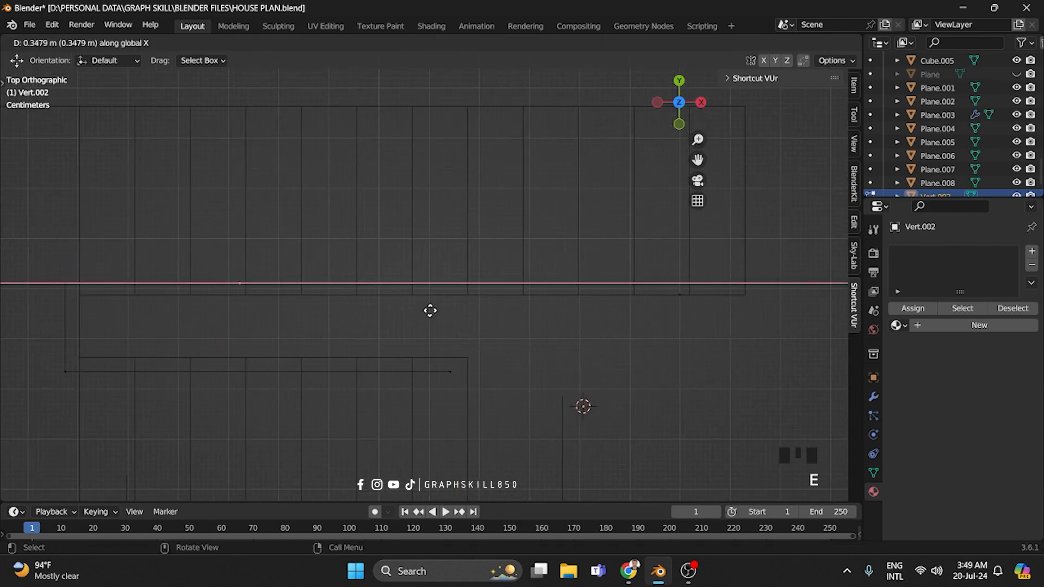
click(841, 346)
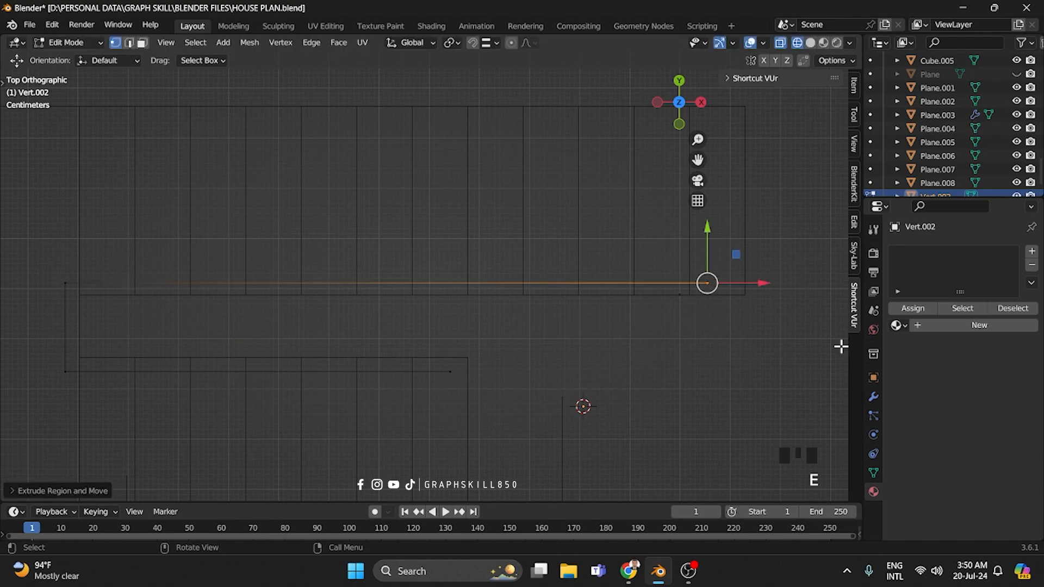
Select the entire path and raise it along Z from the floor to railing height above the lower flight's first step.
scroll(431, 296, down, 3)
middle_drag(431, 295, 414, 389)
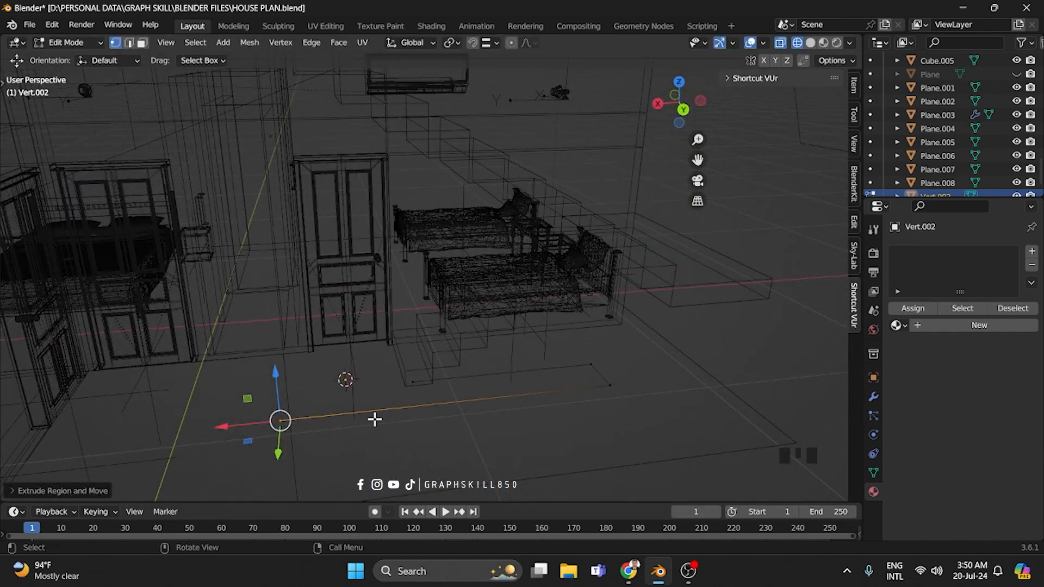
shift+middle_drag(374, 419, 401, 377)
key(a)
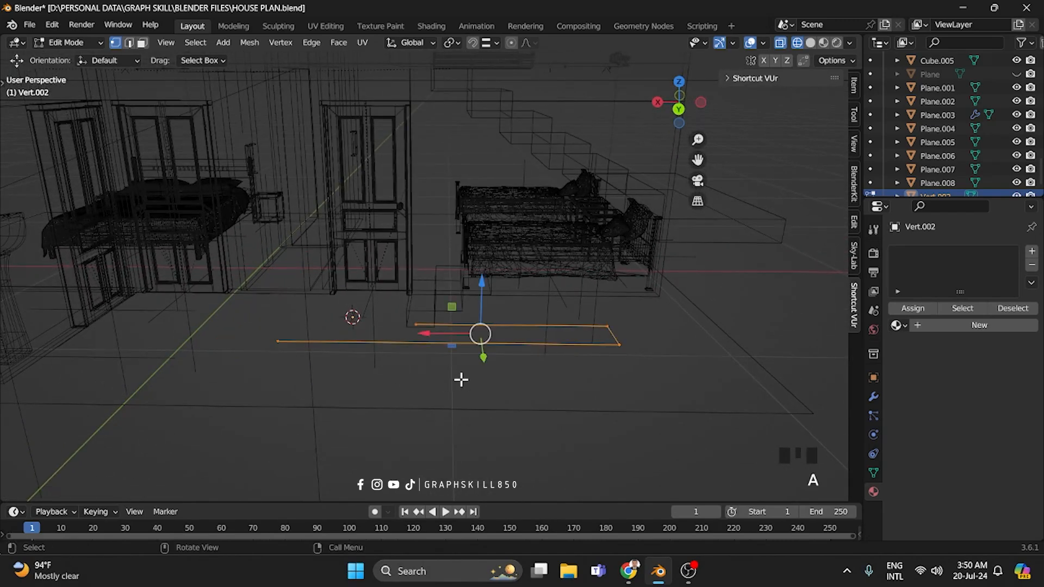
key(KP_1)
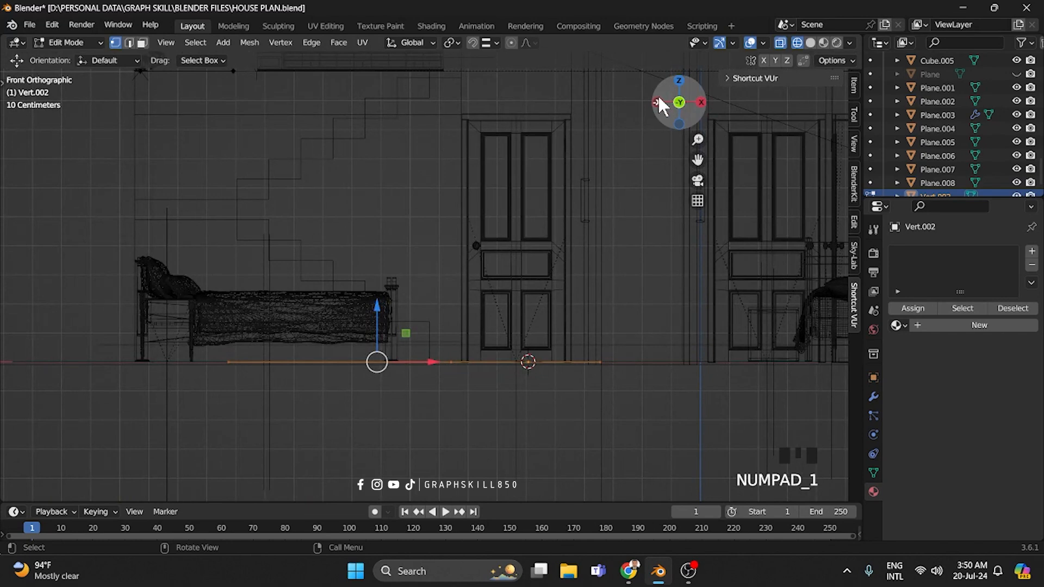
click(657, 102)
click(657, 102)
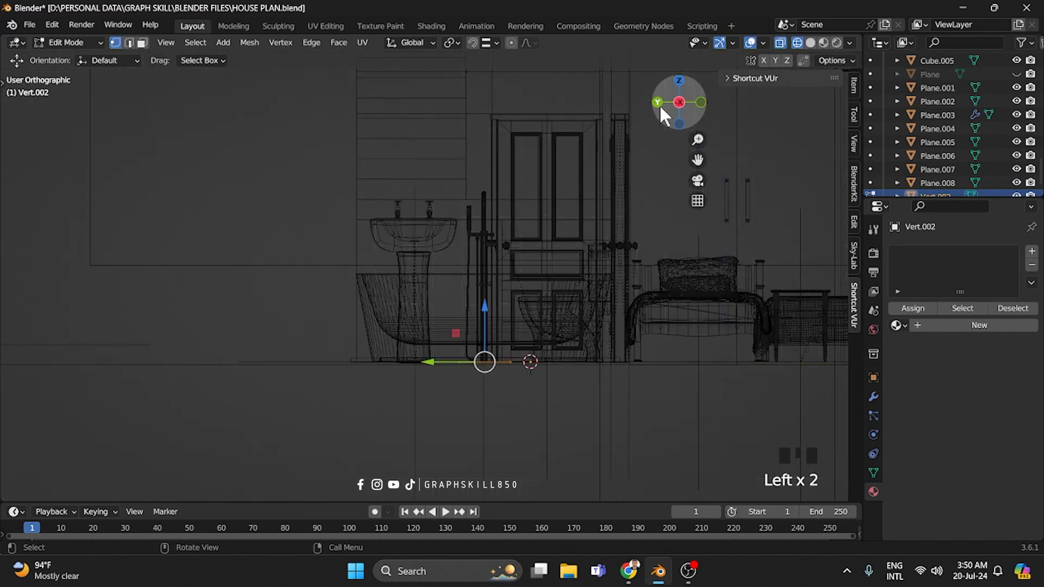
drag(487, 341, 489, 300)
scroll(429, 342, up, 4)
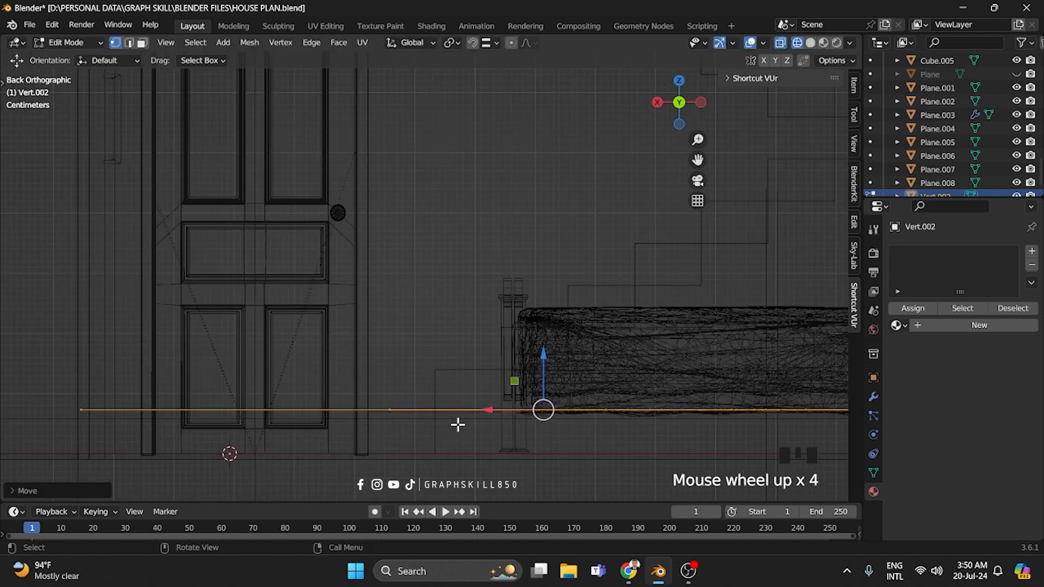
drag(541, 374, 533, 197)
Deselect the path's starting vertex and raise the remaining three vertices along Z to railing height above the landing.
scroll(372, 296, down, 4)
middle_drag(371, 296, 310, 291)
shift+click(258, 219)
click(277, 251)
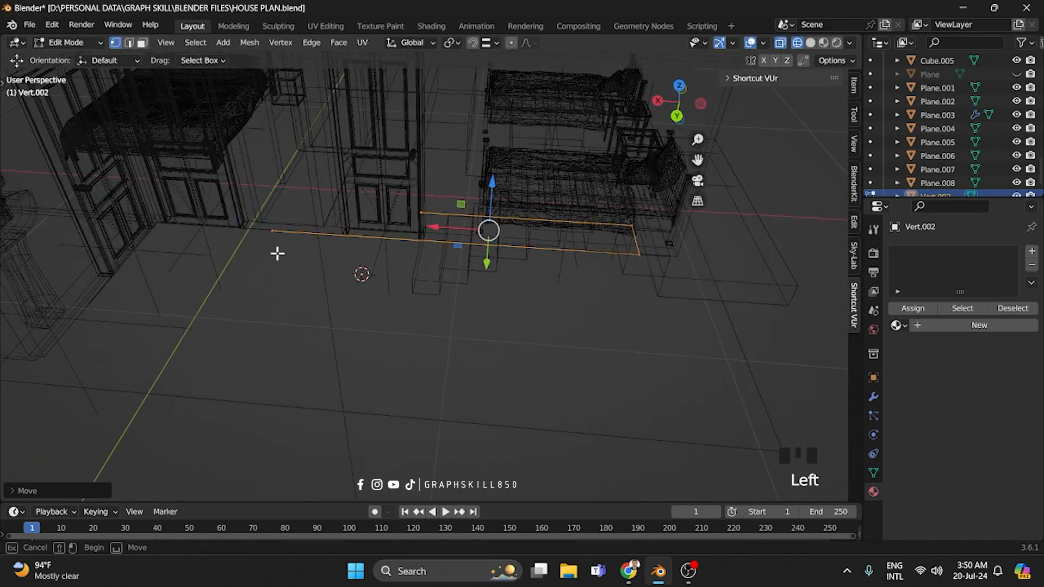
shift+drag(673, 333, 566, 163)
scroll(345, 390, down, 2)
middle_drag(344, 390, 469, 346)
click(676, 115)
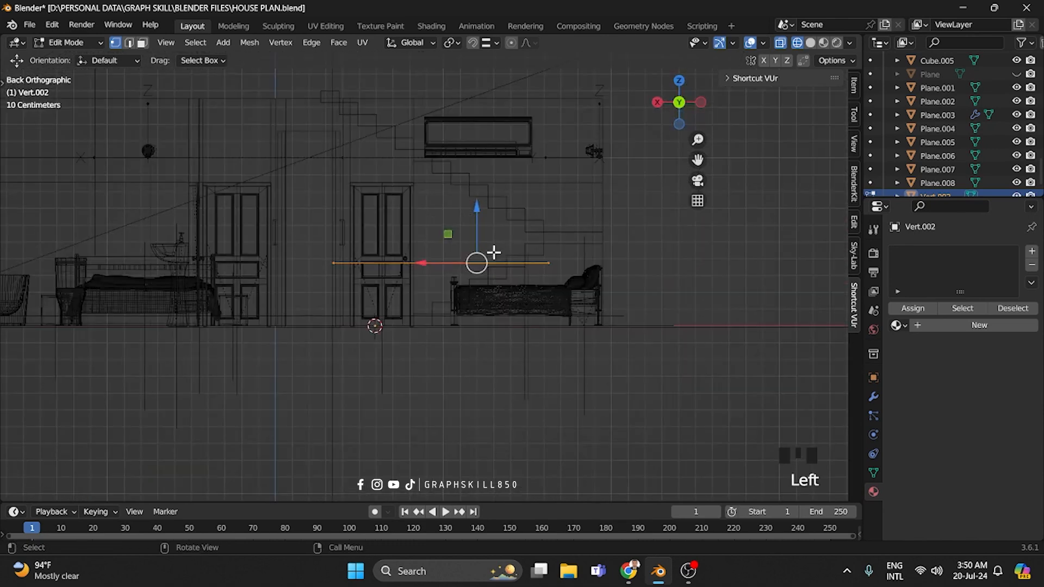
scroll(489, 245, up, 3)
drag(501, 214, 502, 96)
shift+middle_drag(519, 201, 463, 249)
drag(423, 207, 423, 201)
Select the upper flight's end vertex and raise it along Z to railing height above the top step.
drag(246, 287, 168, 222)
shift+middle_drag(282, 266, 419, 295)
drag(385, 271, 517, 431)
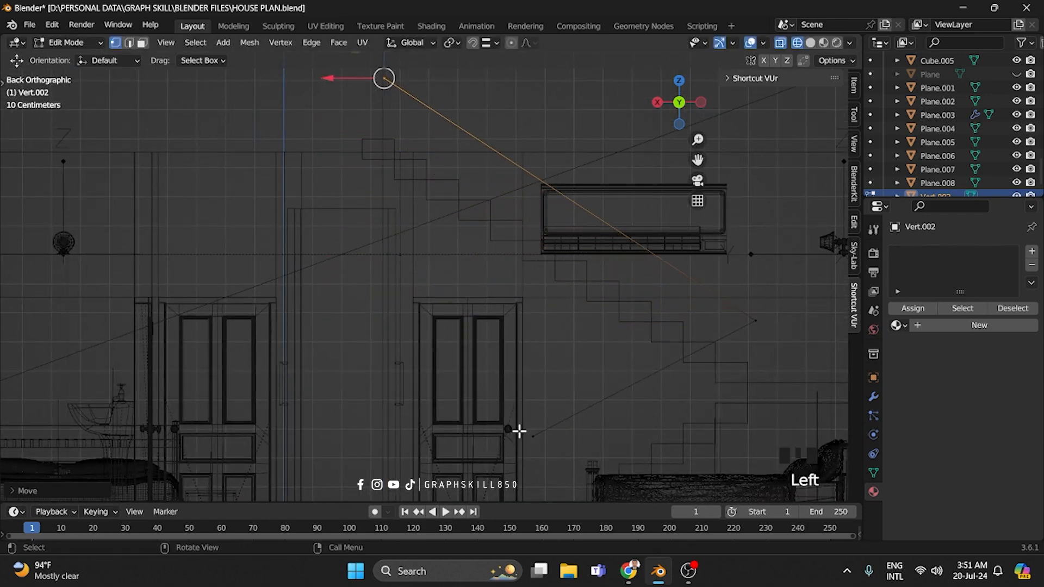
Return the viewport to solid shading with the sloped railing path shown over the stairs.
scroll(546, 410, down, 2)
middle_drag(545, 410, 692, 361)
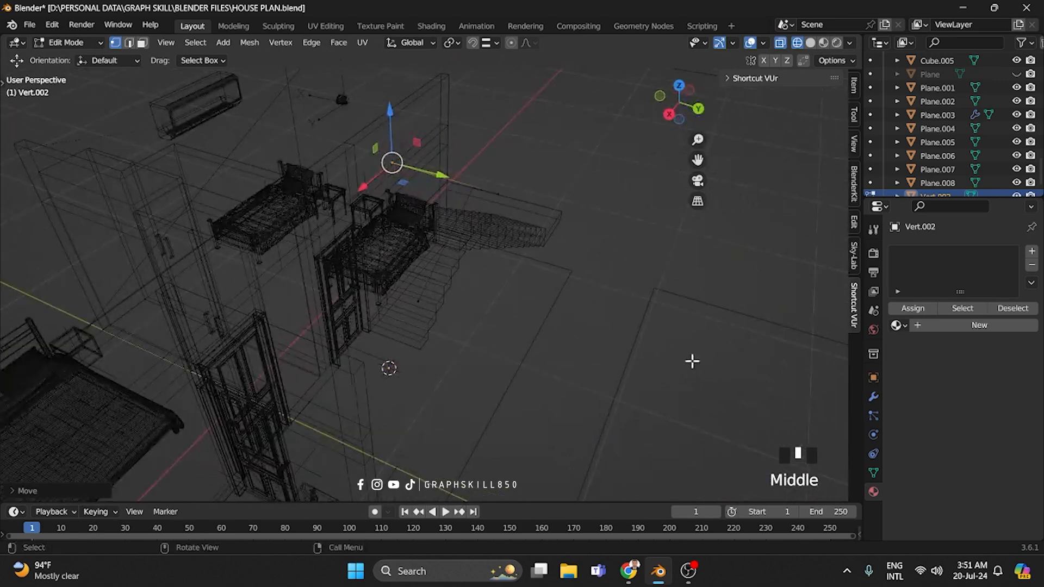
click(810, 42)
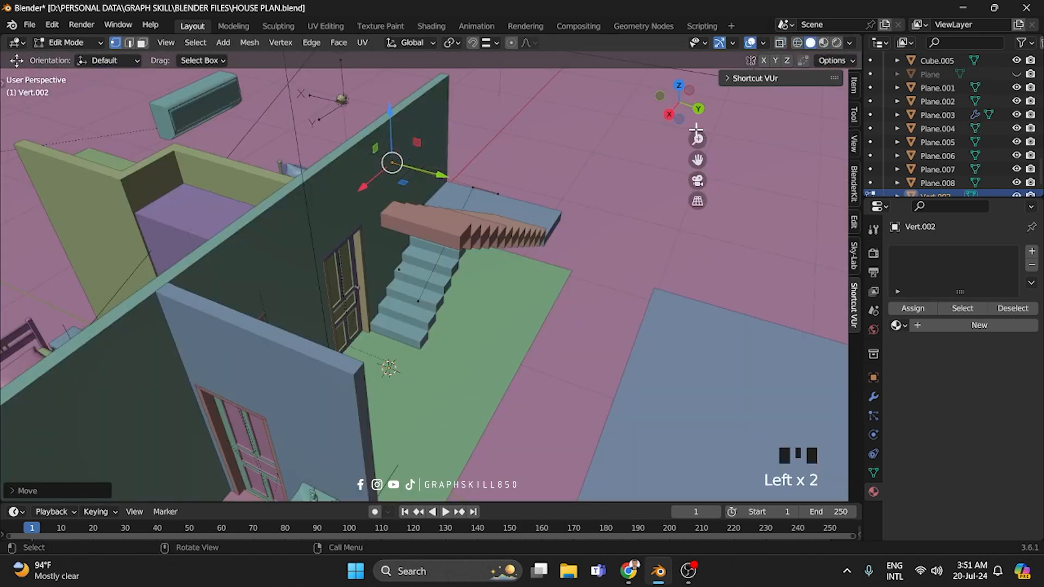
Convert the sloped railing path object from a mesh to a curve.
mouse_move(427, 307)
middle_down()
mouse_move(451, 324)
mouse_move(309, 299)
middle_up()
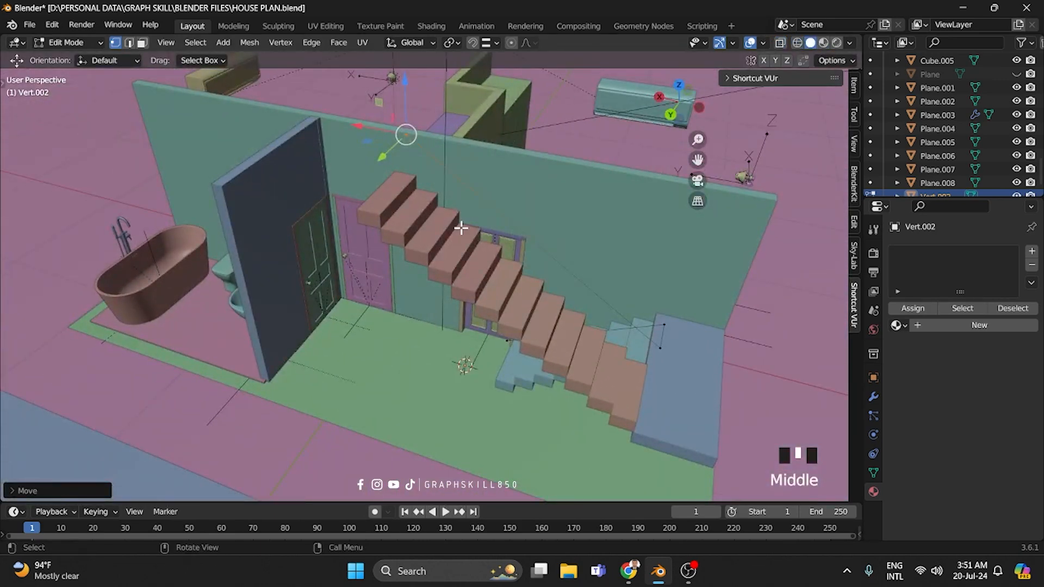
middle_drag(461, 228, 471, 220)
shift+middle_drag(522, 317, 280, 256)
middle_drag(378, 310, 473, 308)
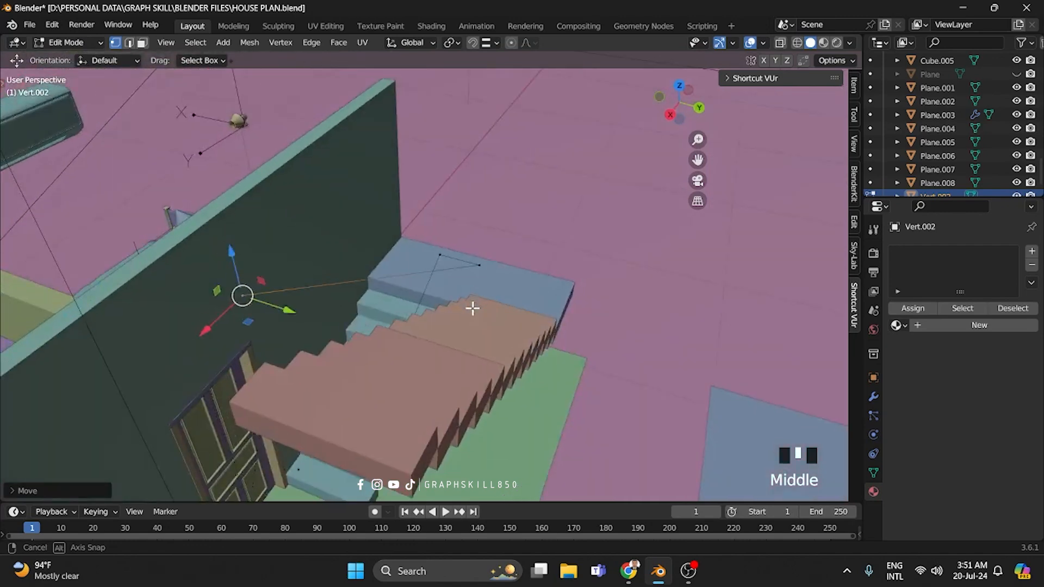
key(Tab)
right_click(464, 258)
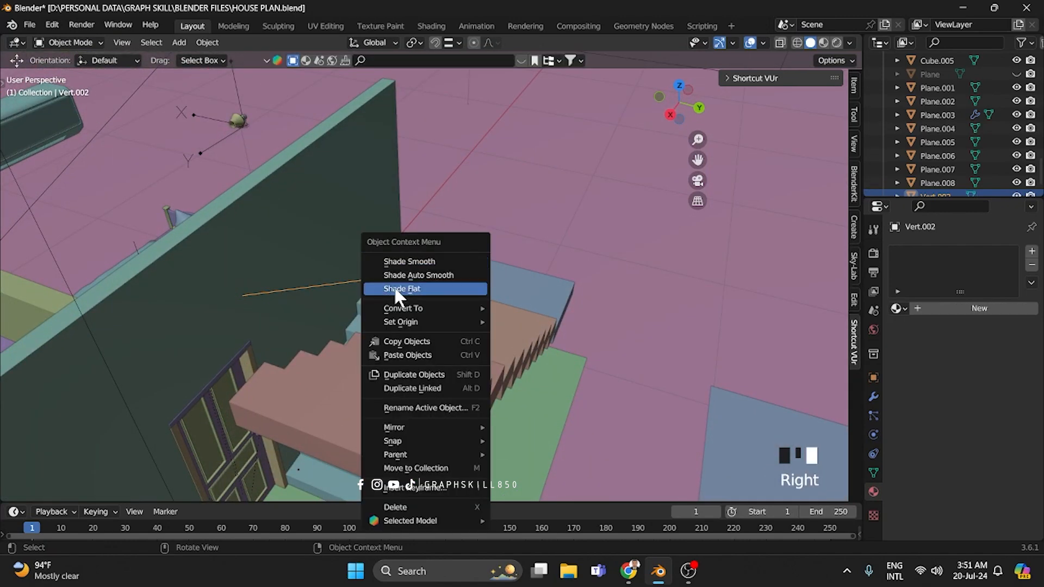
mouse_move(380, 310)
click(512, 308)
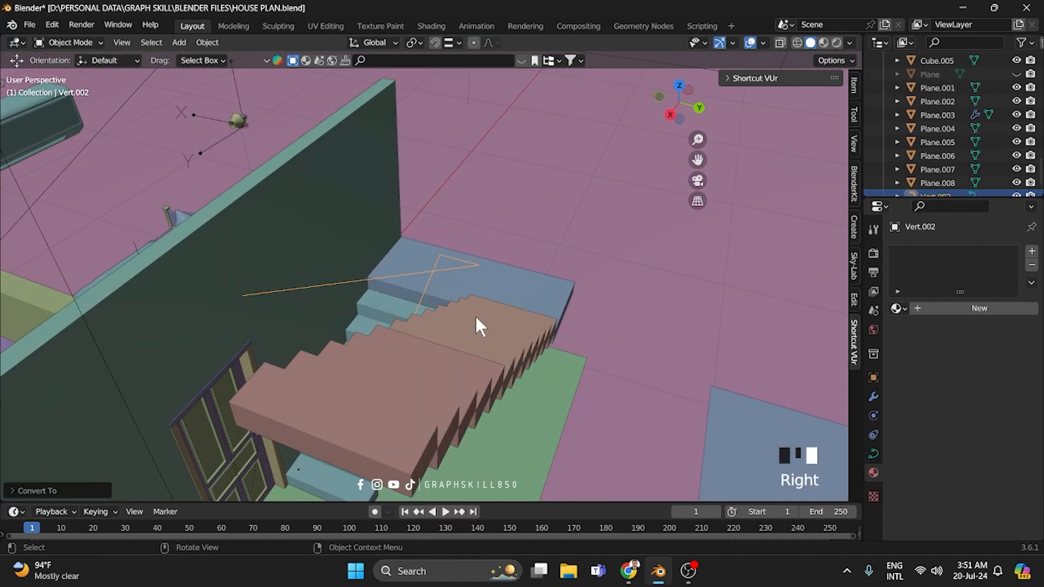
Give the railing curve thickness with a round bevel depth of 0.015 m.
click(873, 452)
scroll(973, 467, down, 9)
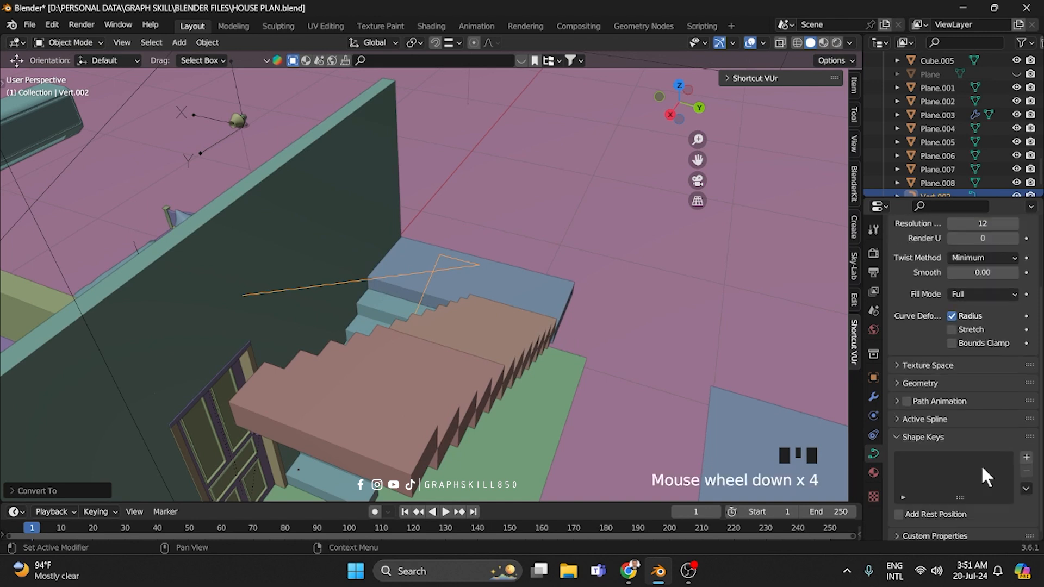
scroll(944, 472, down, 3)
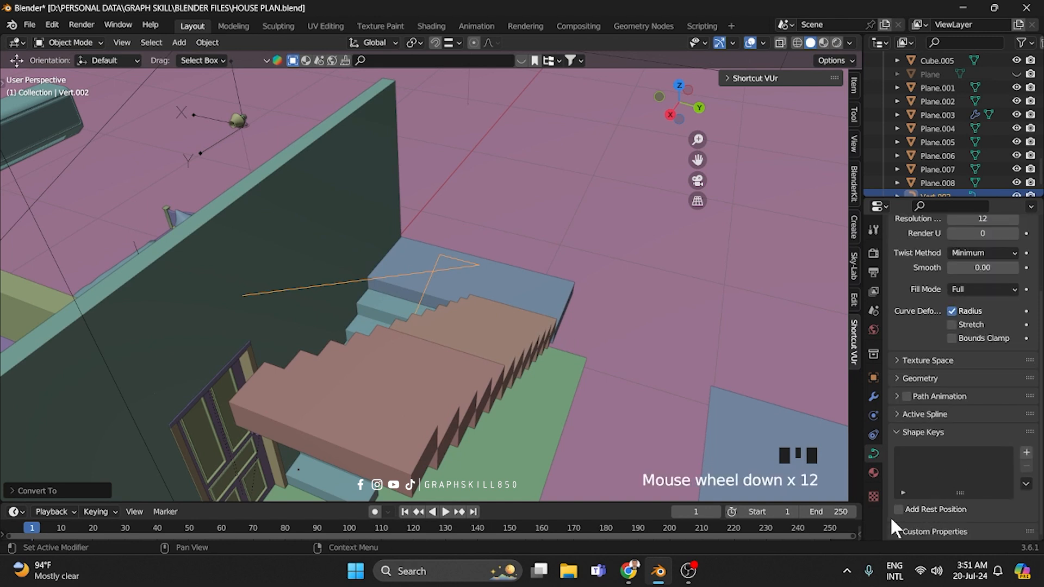
click(901, 380)
scroll(970, 513, down, 4)
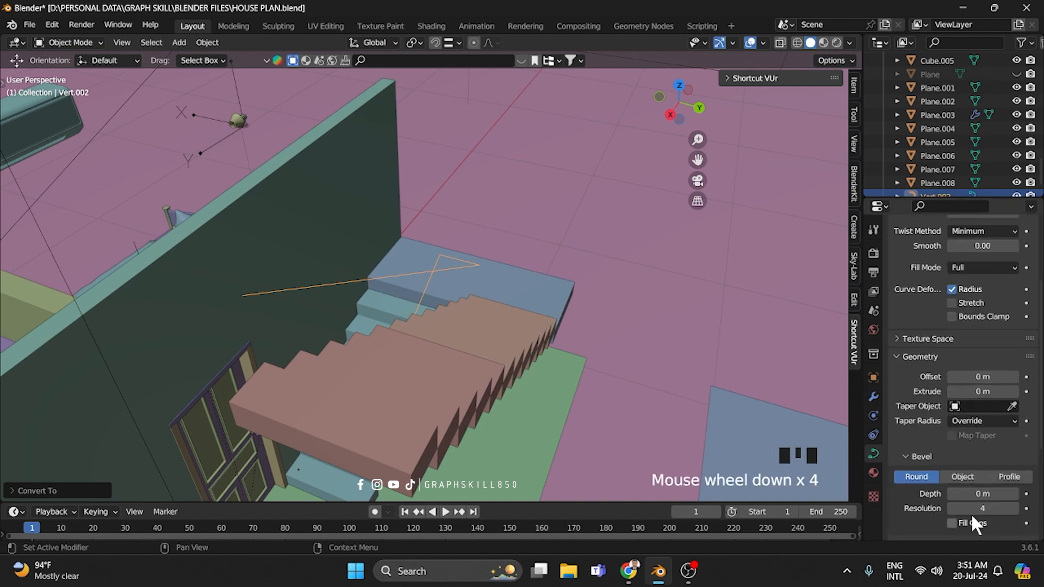
scroll(973, 512, down, 4)
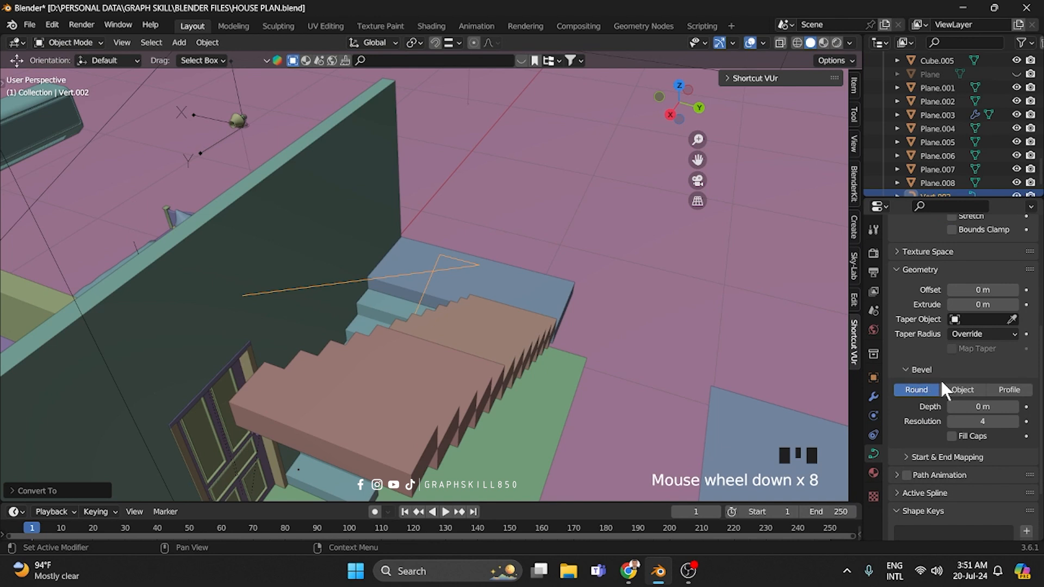
click(1015, 407)
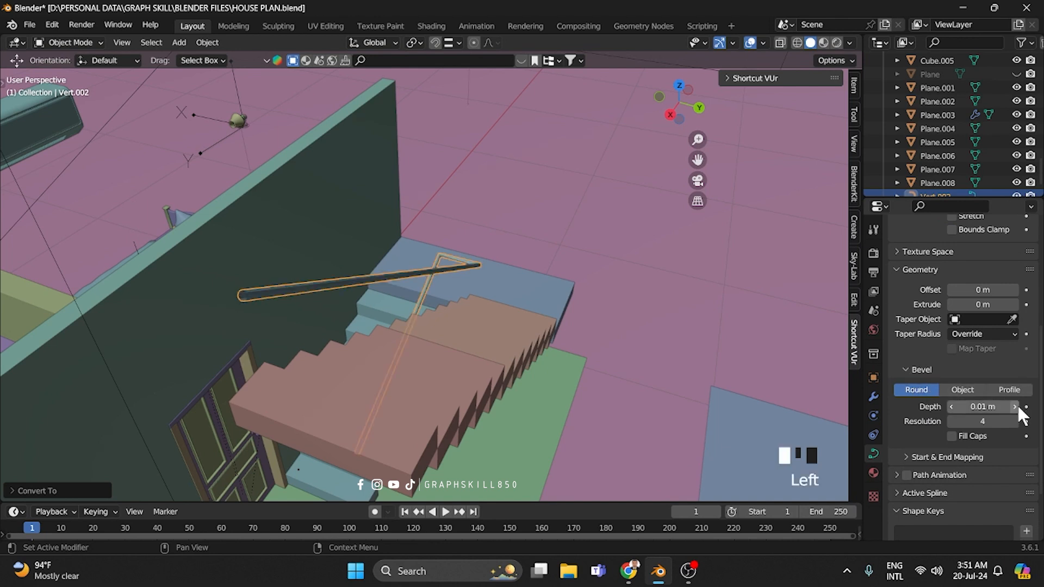
click(1014, 407)
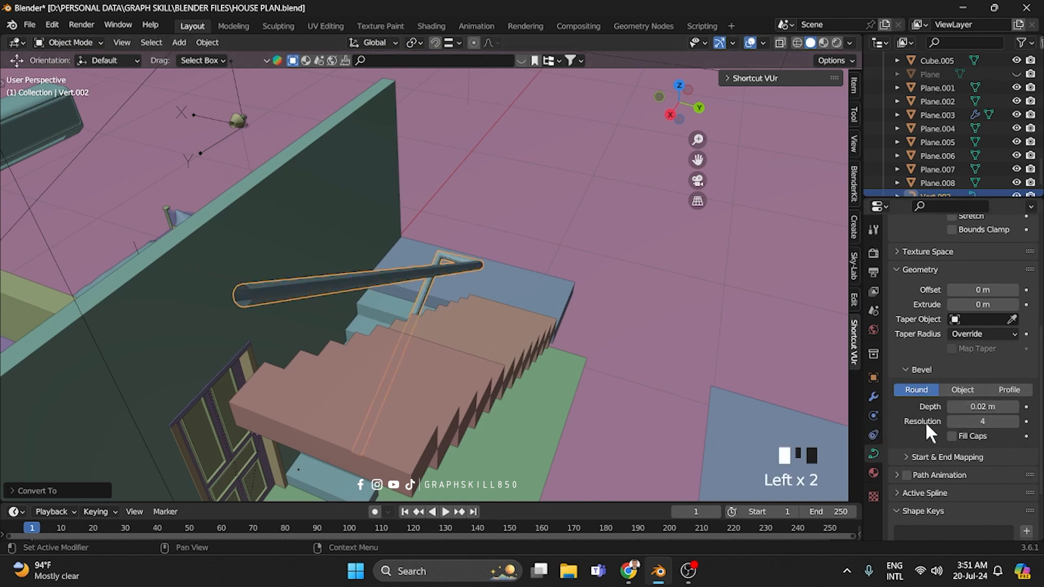
click(981, 407)
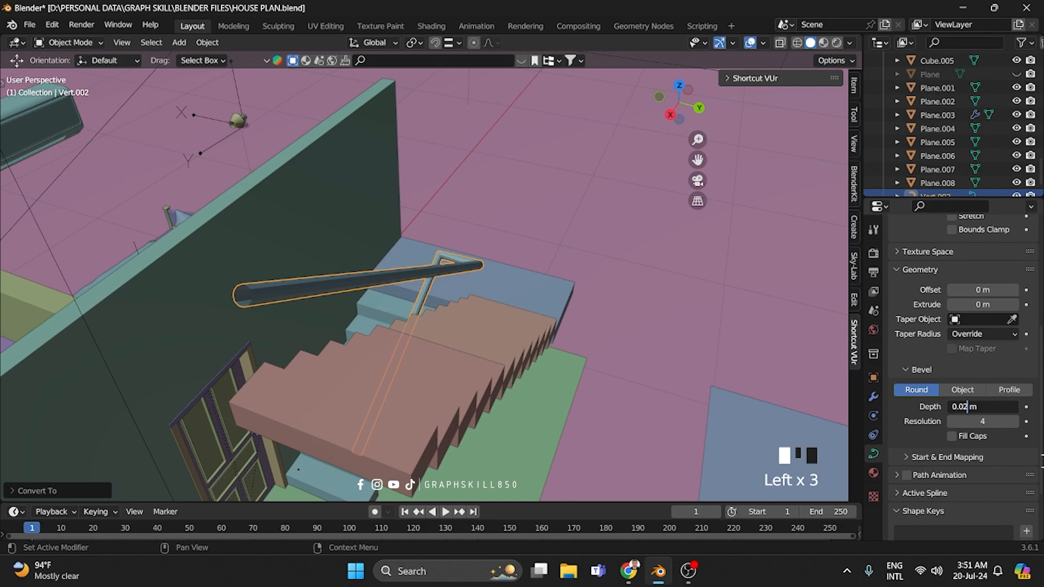
text(0.015)
key(Return)
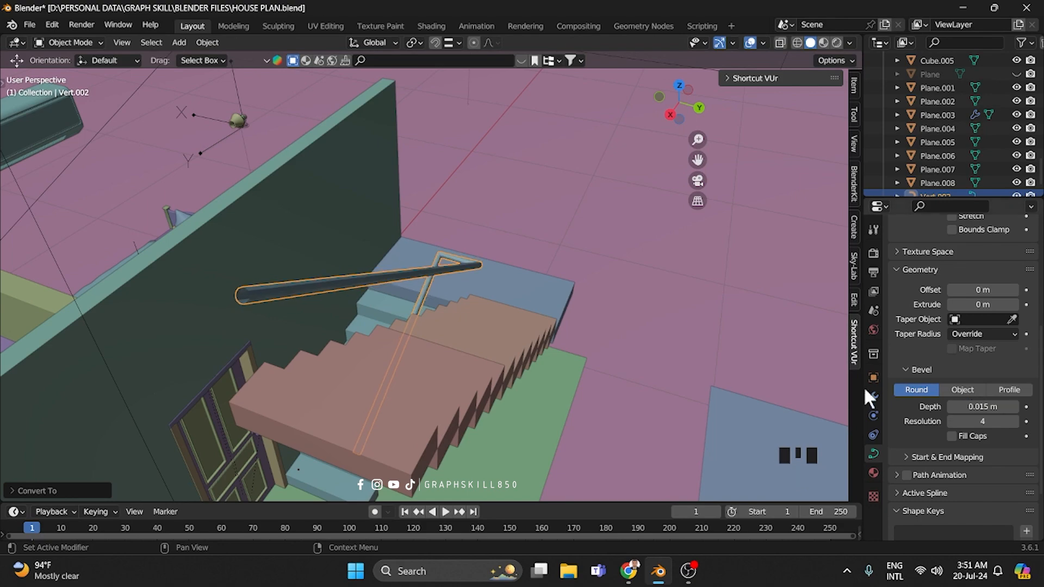
Adjust the handrail's height slightly along Z and check its placement over both flights from above.
middle_drag(183, 169, 302, 362)
click(281, 332)
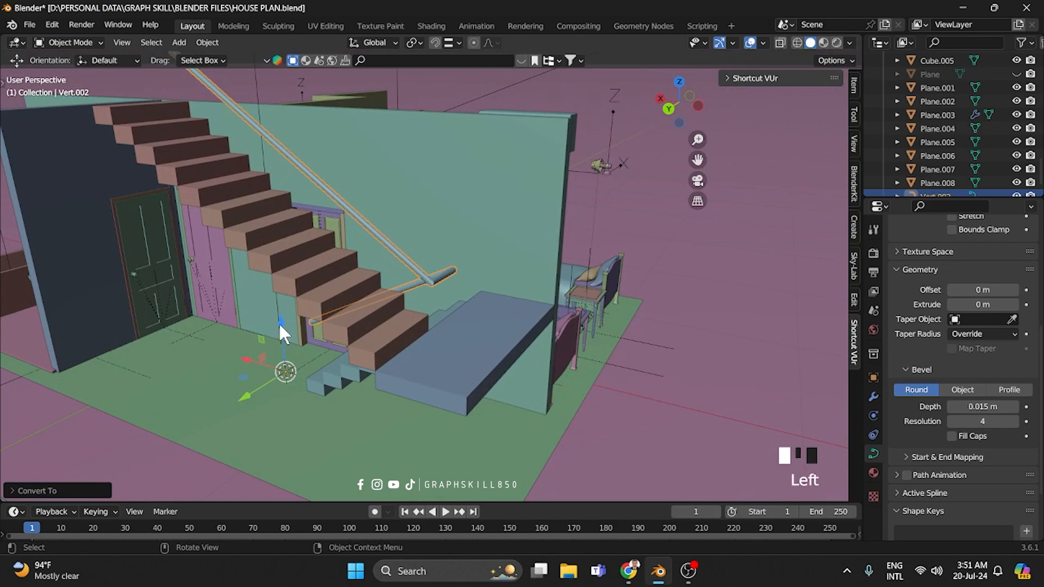
mouse_move(281, 332)
mouse_down()
mouse_move(284, 314)
mouse_move(290, 332)
mouse_up()
scroll(290, 332, down, 4)
middle_drag(290, 332, 476, 416)
key(KP_7)
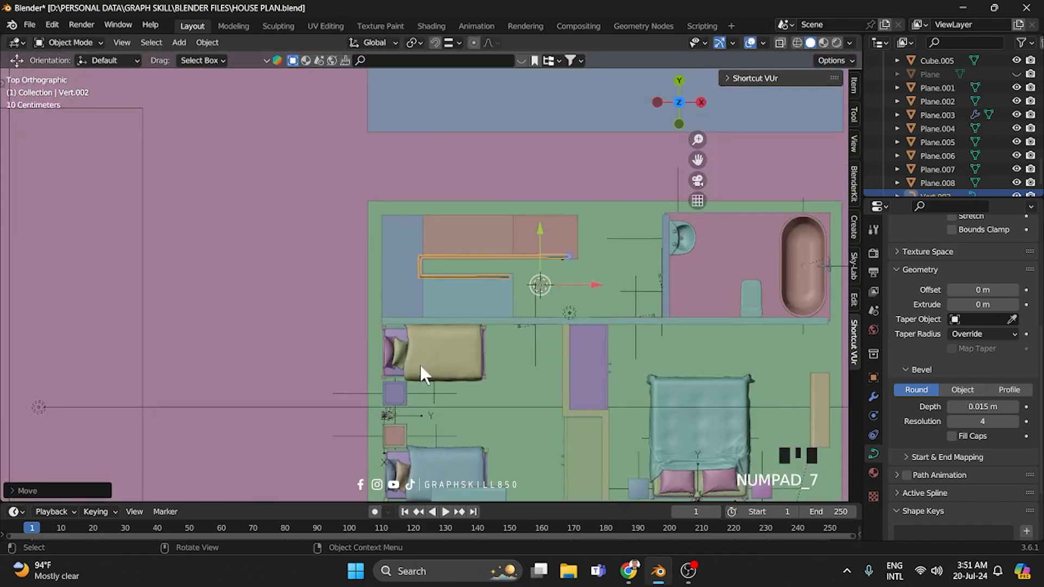
scroll(434, 243, up, 7)
scroll(354, 282, down, 7)
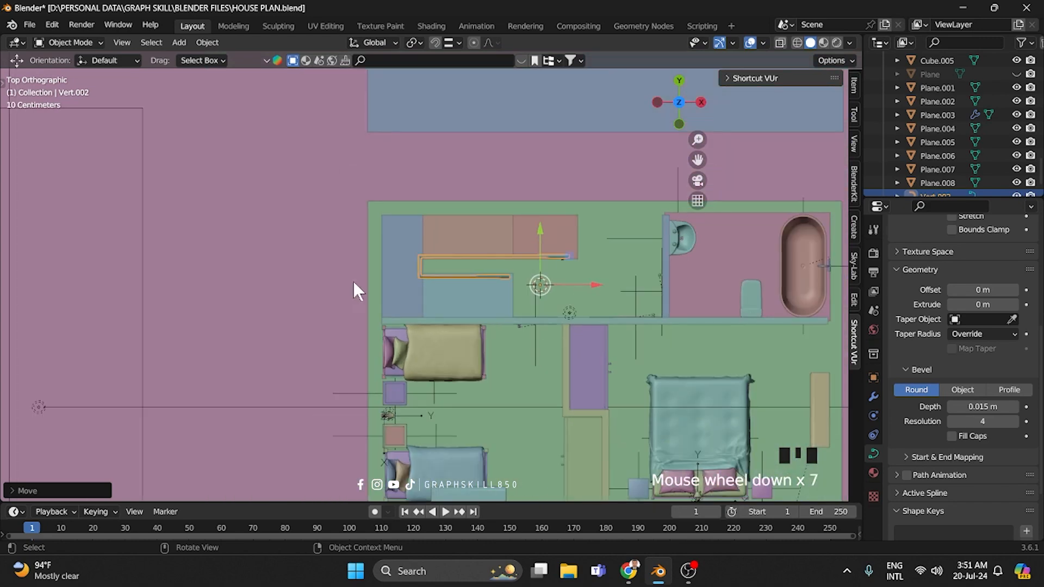
middle_drag(353, 282, 392, 290)
Duplicate the handrail and place the copy just over 0.05 m below it along Z.
shift+middle_drag(392, 291, 426, 300)
scroll(453, 298, up, 3)
key(shift+d)
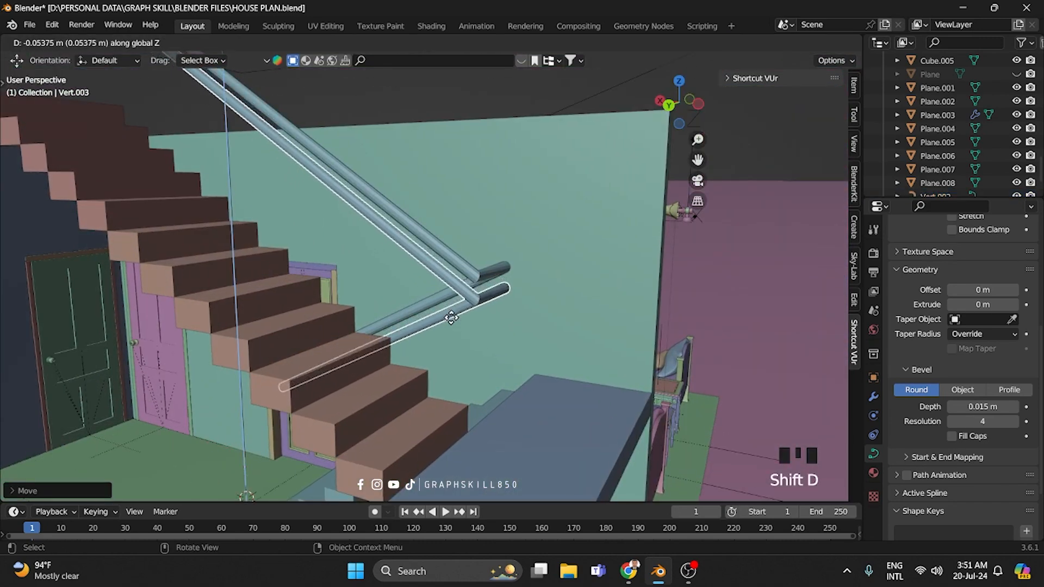
click(451, 314)
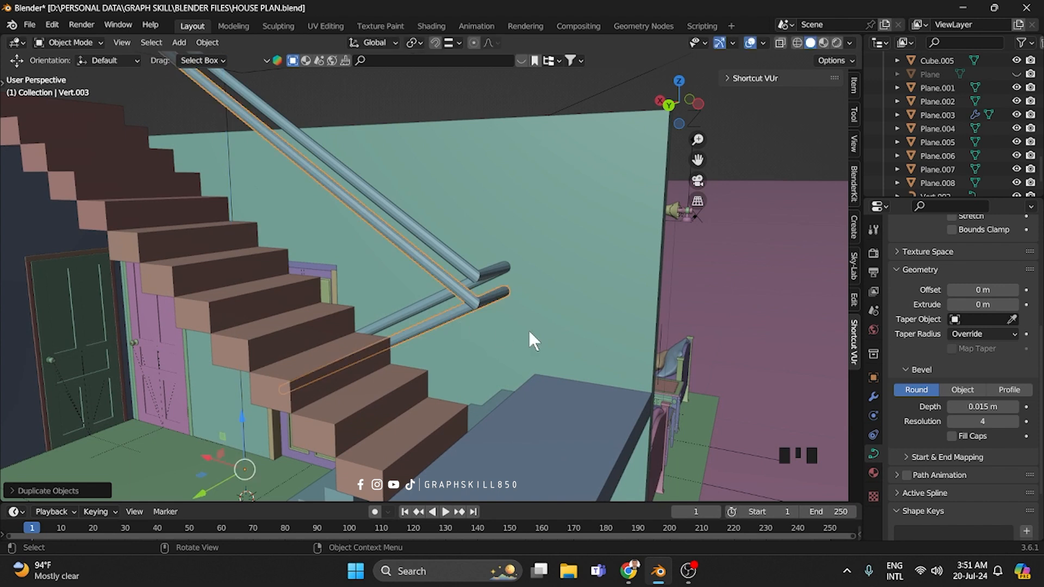
Thin the duplicated rail by setting its bevel depth to 0.005 m.
click(983, 407)
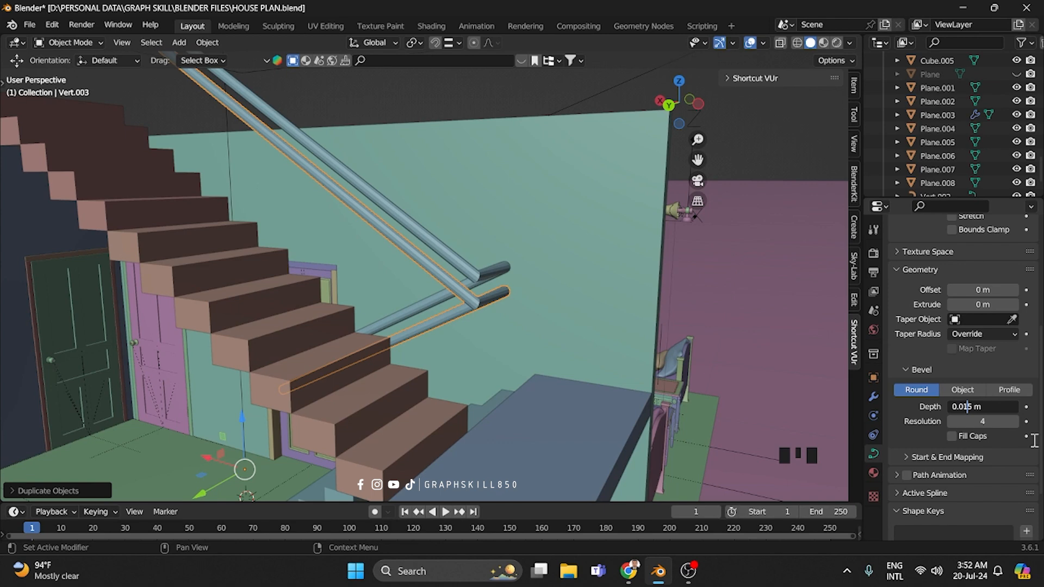
key(Return)
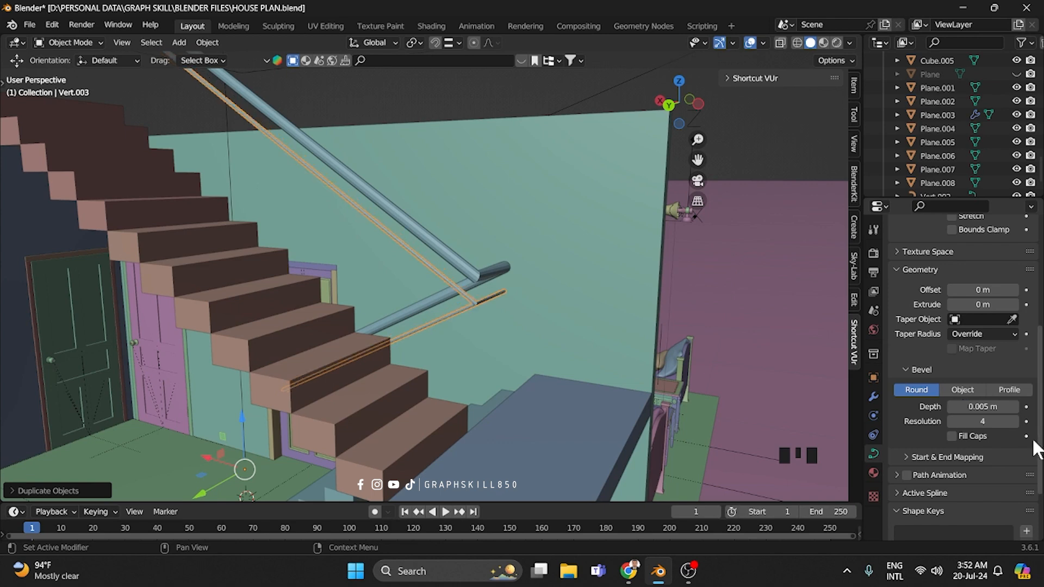
scroll(425, 295, down, 4)
shift+middle_drag(314, 229, 334, 321)
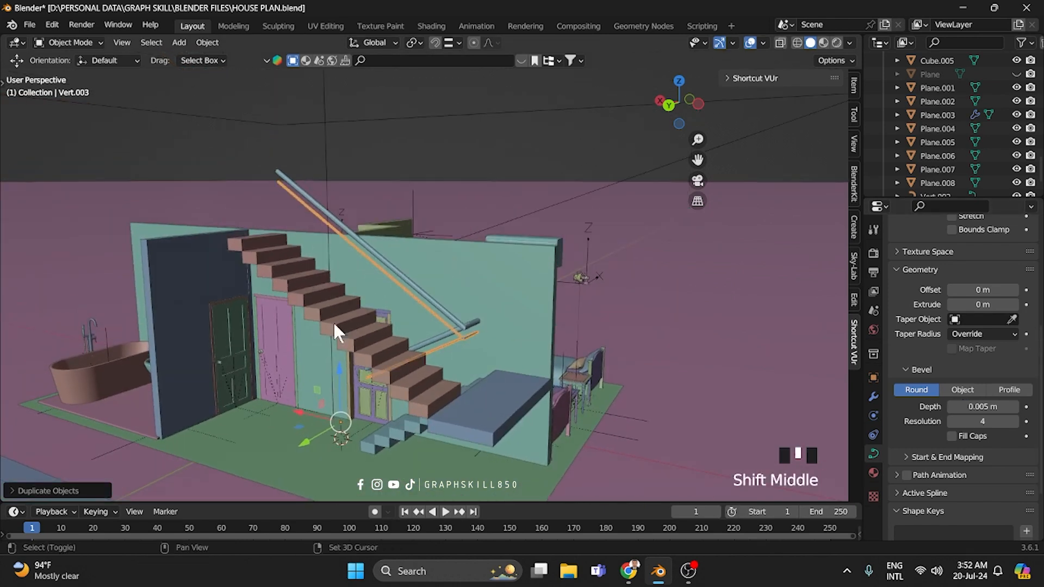
scroll(381, 429, up, 2)
shift+middle_drag(379, 424, 380, 331)
scroll(446, 284, up, 3)
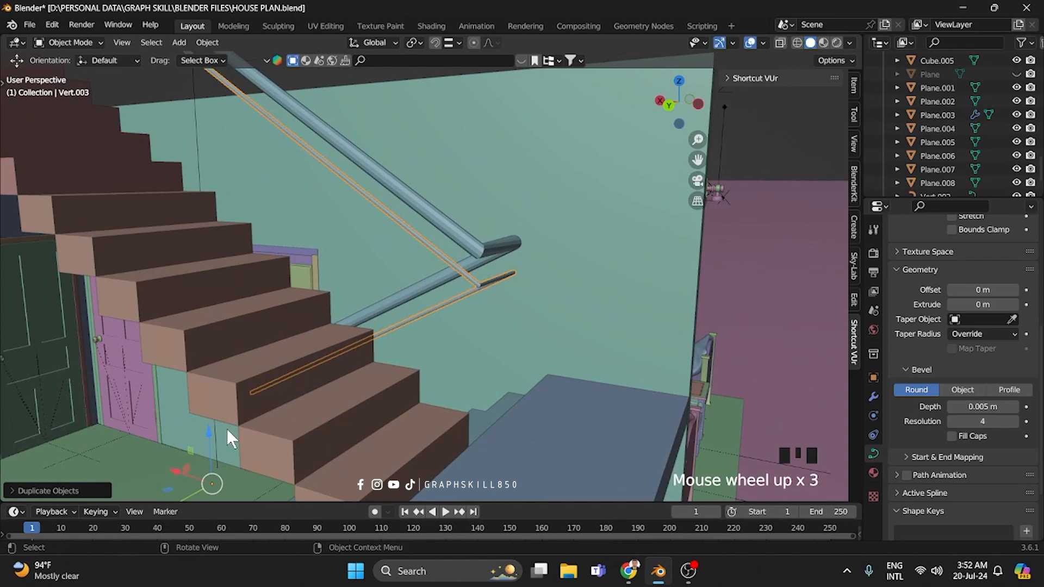
click(210, 448)
Switch the upper handrail's bevel type from Round to Profile.
middle_drag(326, 353, 426, 303)
click(425, 304)
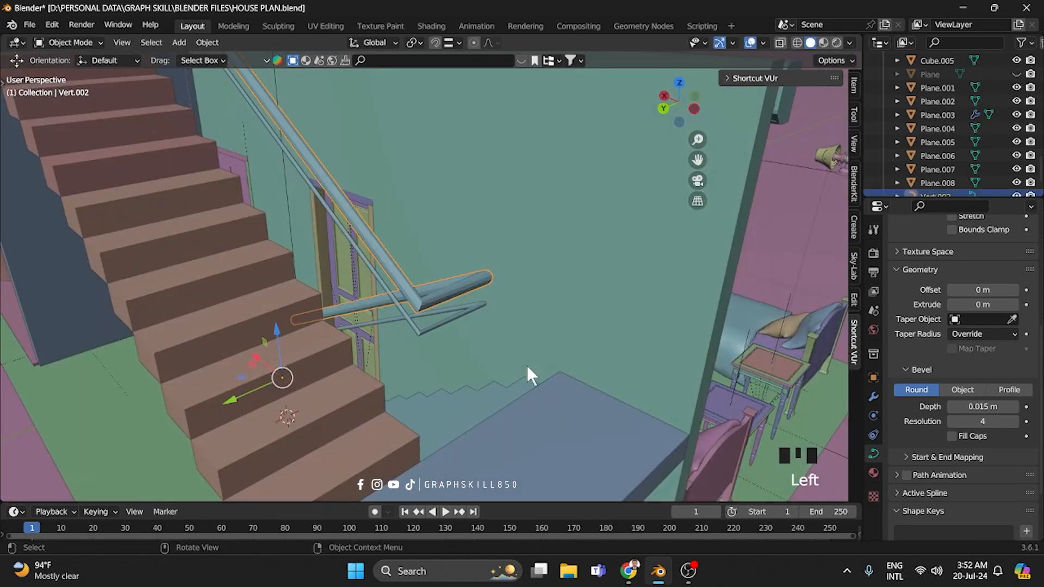
click(1009, 389)
scroll(410, 308, up, 4)
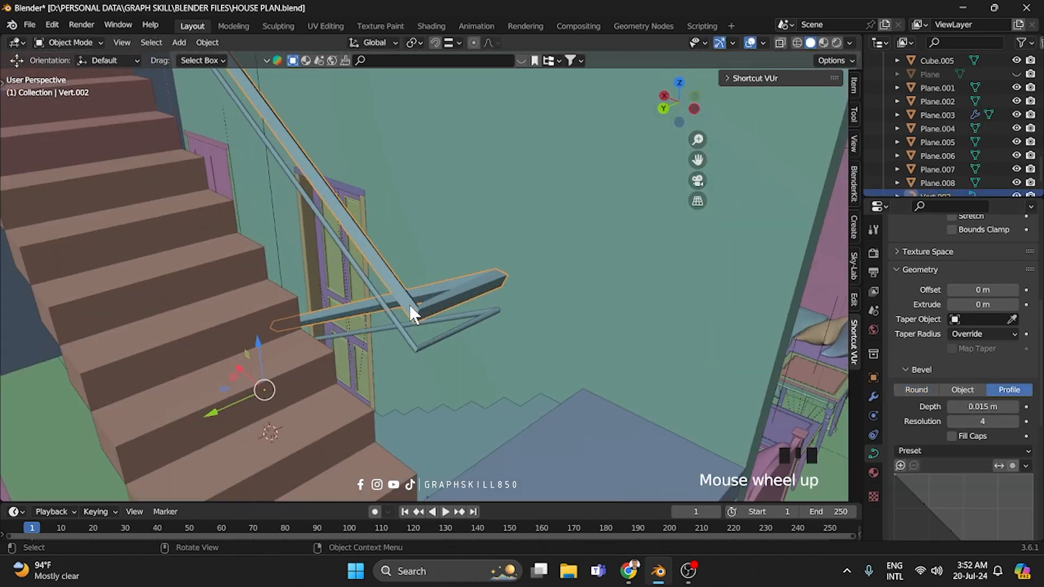
middle_drag(429, 302, 505, 301)
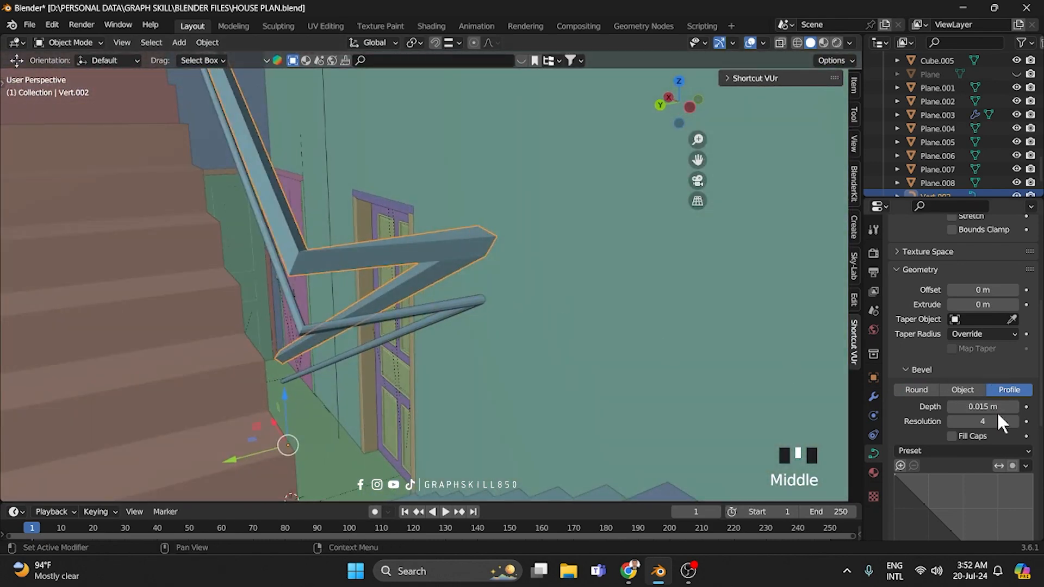
Duplicate the thin rail and place the copy a short distance below it along Z.
scroll(985, 467, down, 4)
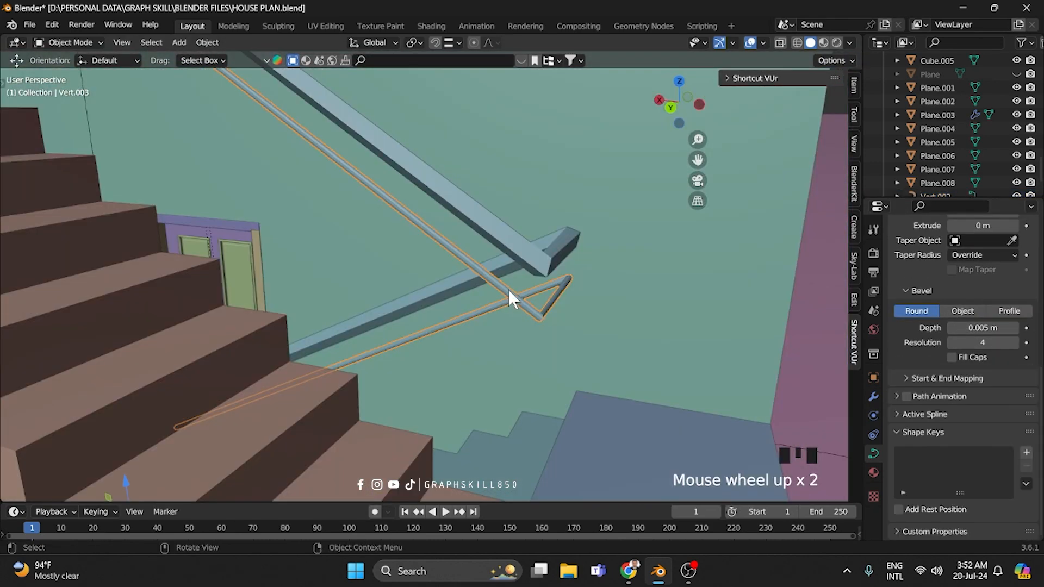
click(507, 285)
key(shift+d)
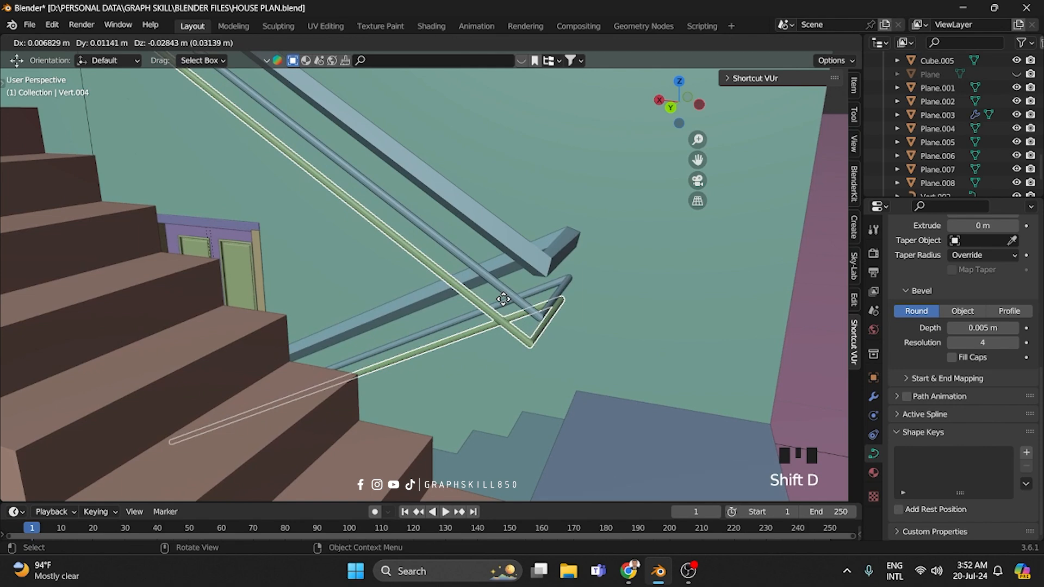
click(500, 328)
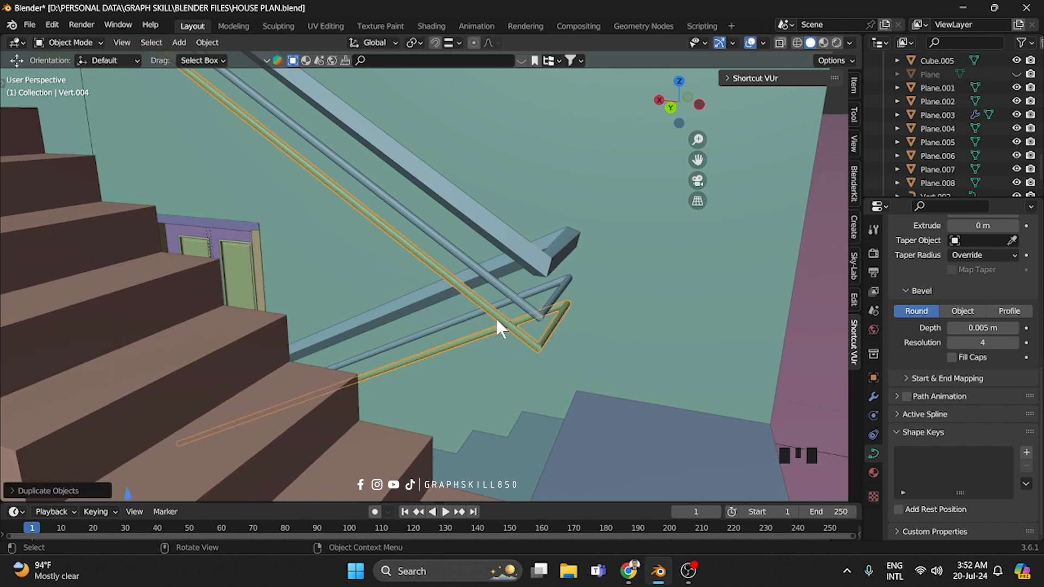
Repeat the downward duplication five times to stack evenly spaced thin rails, and delete the surplus rail copy.
key(shift+r)
key(shift+r)
key(shift+r)
key(shift+r)
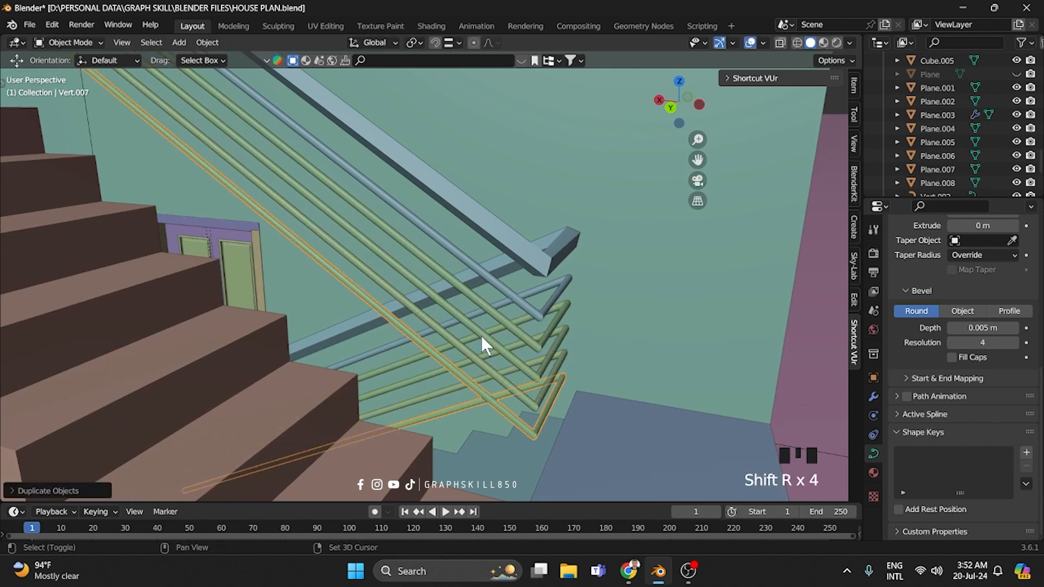
key(shift+r)
scroll(477, 326, down, 4)
middle_drag(471, 335, 391, 381)
key(Delete)
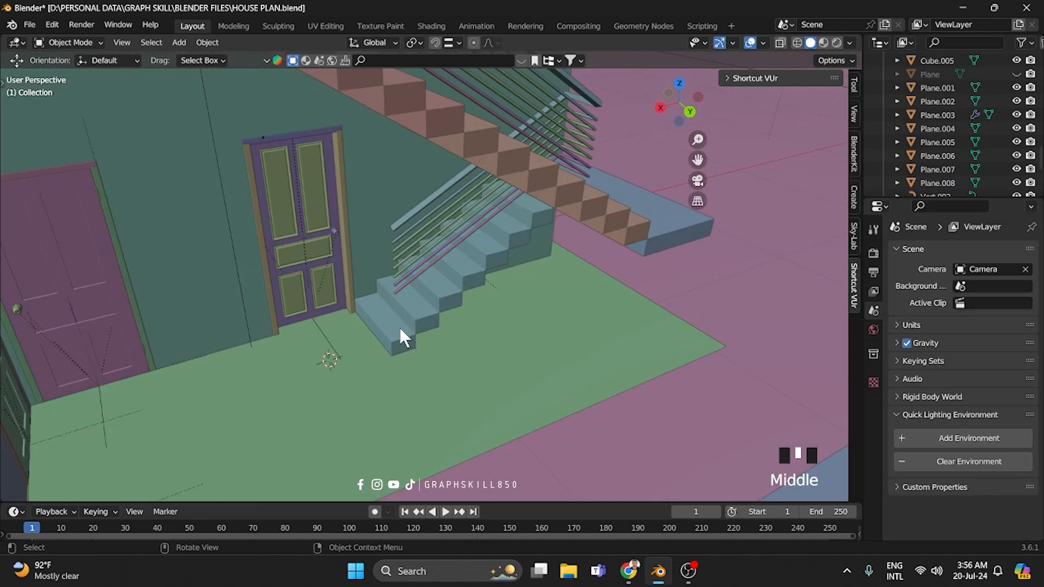
Add a cube mesh on the floor in front of the lower flight and scale it down to a small block.
scroll(400, 327, up, 3)
scroll(380, 358, down, 6)
click(397, 322)
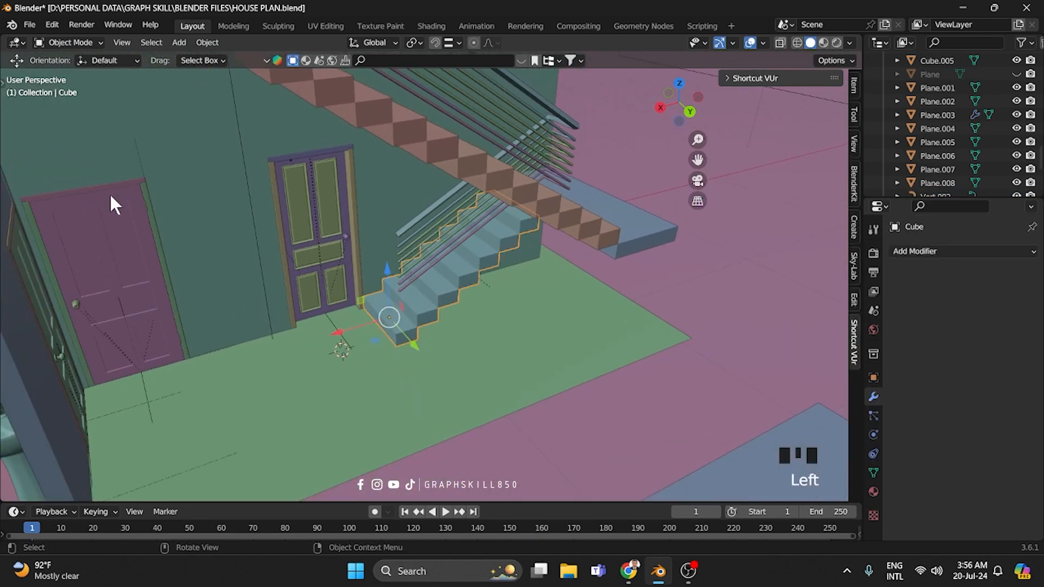
click(122, 42)
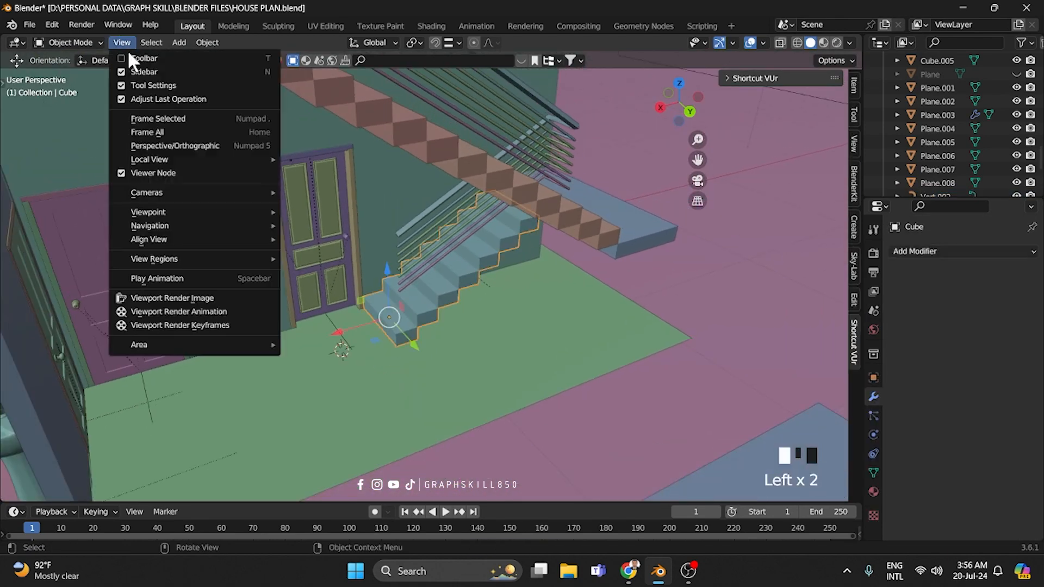
click(136, 119)
scroll(409, 373, down, 5)
mouse_move(364, 282)
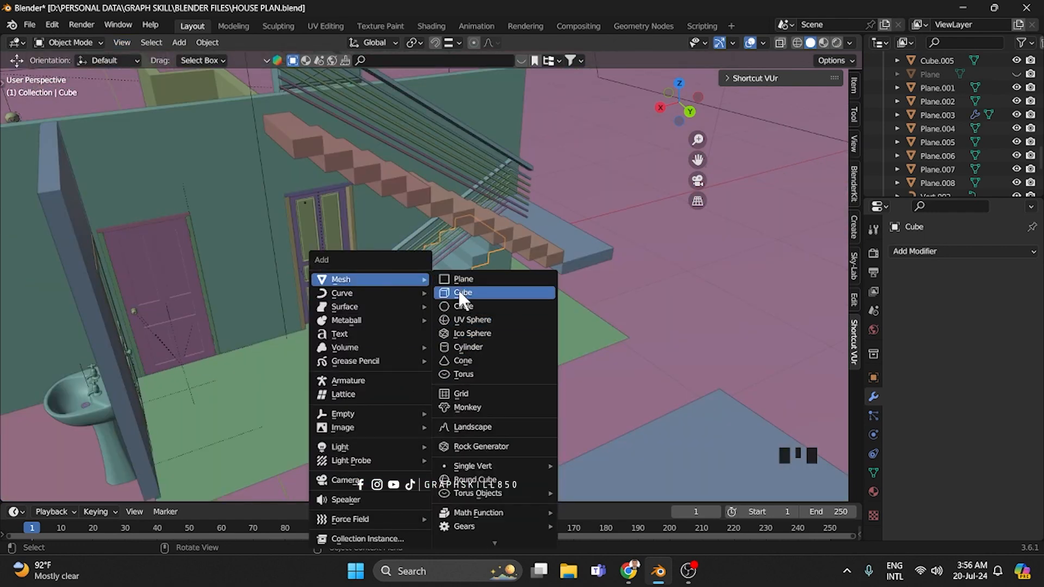
click(458, 288)
key(s)
click(351, 353)
scroll(224, 407, up, 3)
Move the small cube to the corner of the lower flight's first step and shrink it further.
drag(224, 407, 376, 363)
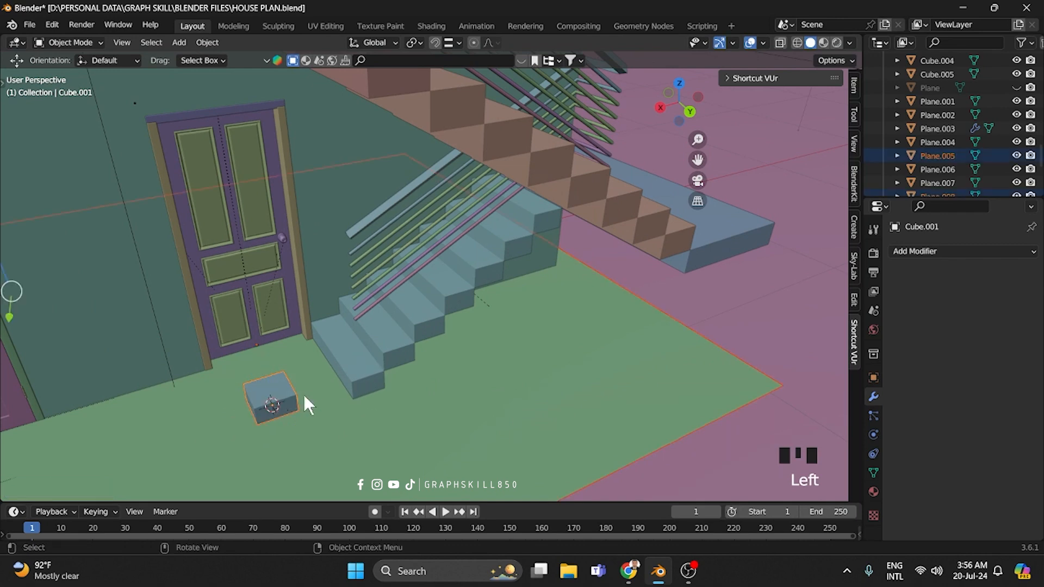
click(260, 398)
drag(216, 424, 303, 394)
key(s)
click(397, 361)
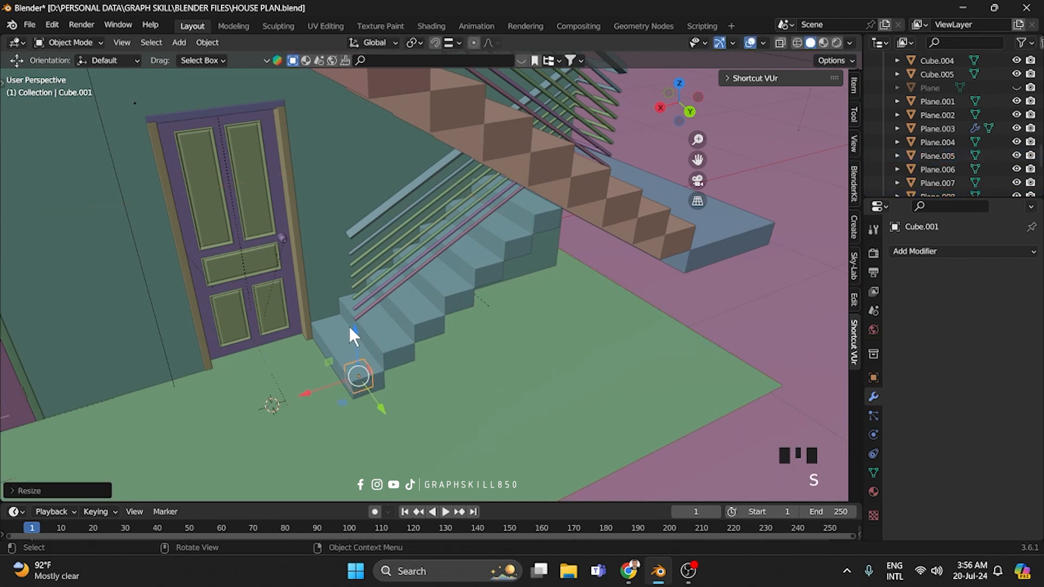
Raise the cube along Z above the first step and scale it down again.
drag(353, 326, 408, 295)
scroll(349, 443, up, 4)
key(s)
click(478, 308)
Centre the small cube on the handrail's lower end in top view and scale it to slightly exceed the rail's width.
drag(338, 285, 329, 288)
key(s)
click(528, 370)
key(KP_7)
scroll(551, 256, up, 5)
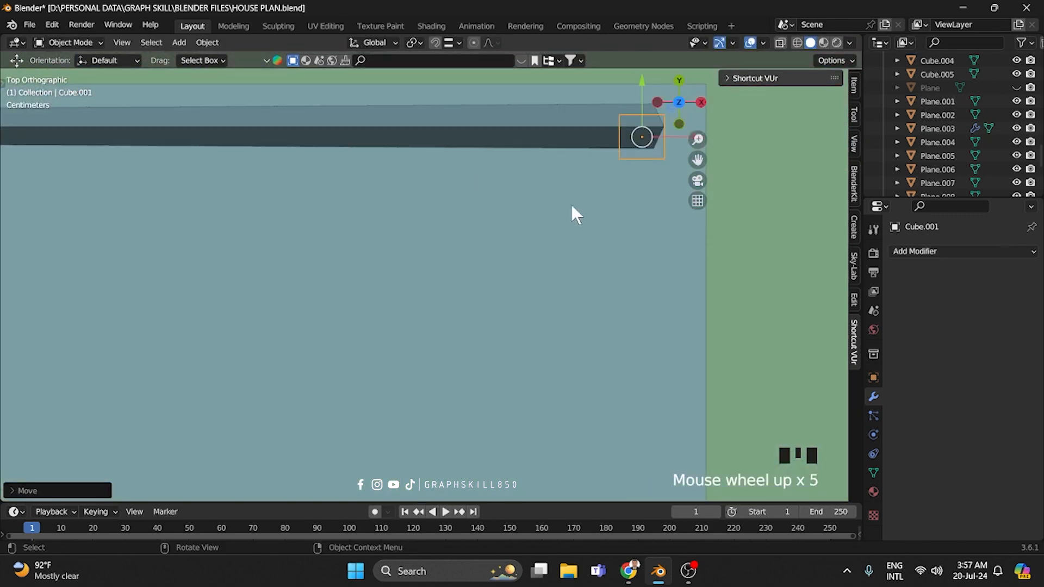
shift+middle_drag(571, 214, 302, 327)
scroll(377, 232, up, 5)
drag(264, 214, 250, 173)
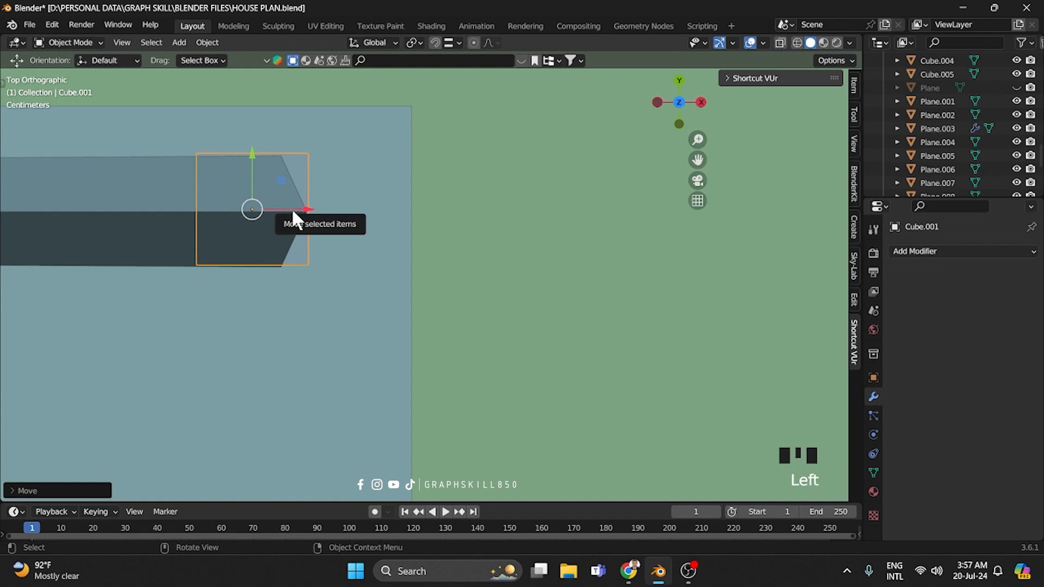
key(s)
click(300, 211)
Raise the cube's top face along Z up to the handrail to form a tall square post.
scroll(356, 242, down, 5)
middle_drag(356, 242, 237, 190)
key(Tab)
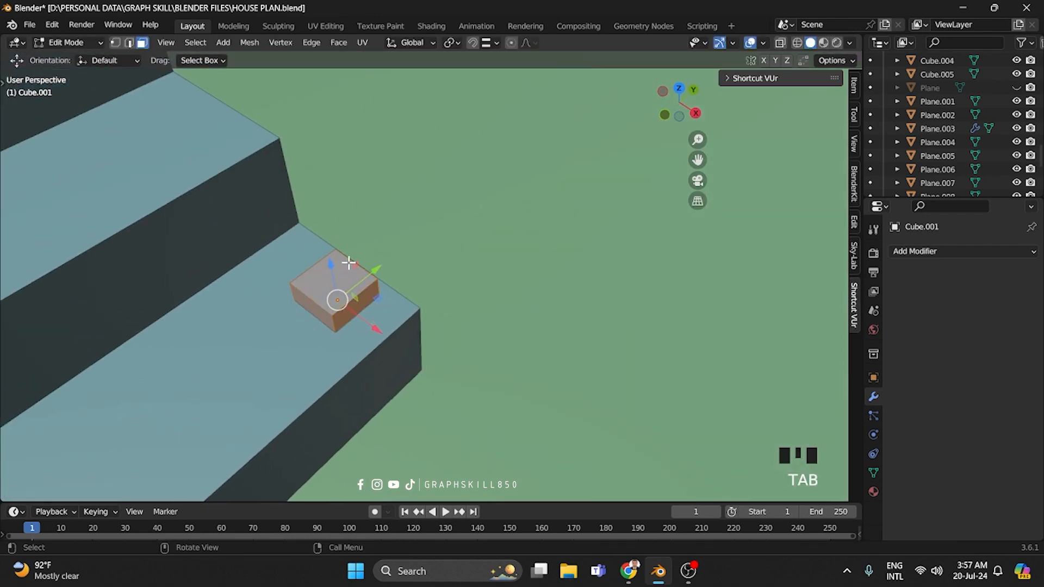
click(356, 280)
scroll(350, 375, down, 10)
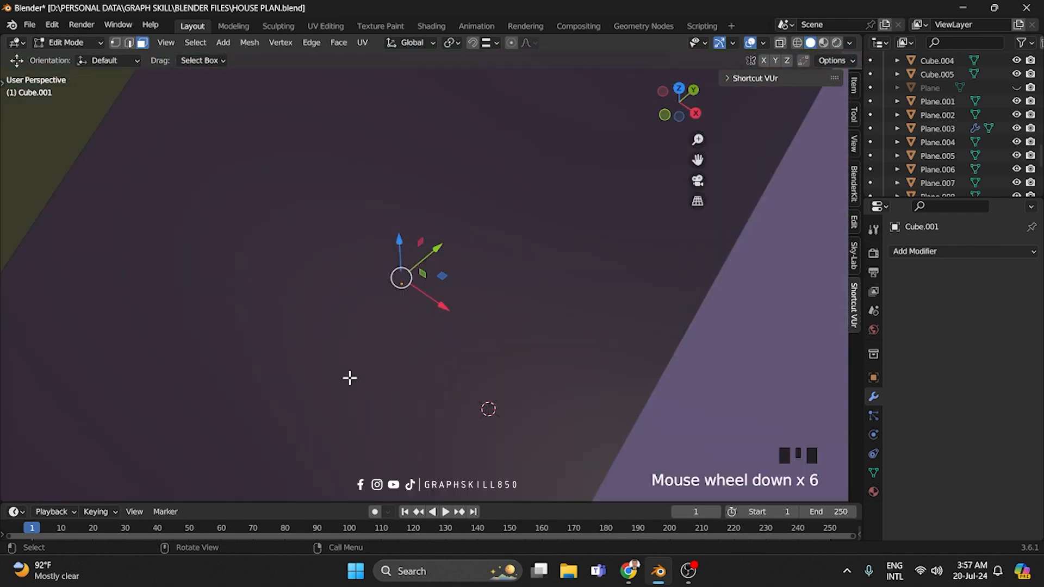
middle_drag(439, 317, 469, 203)
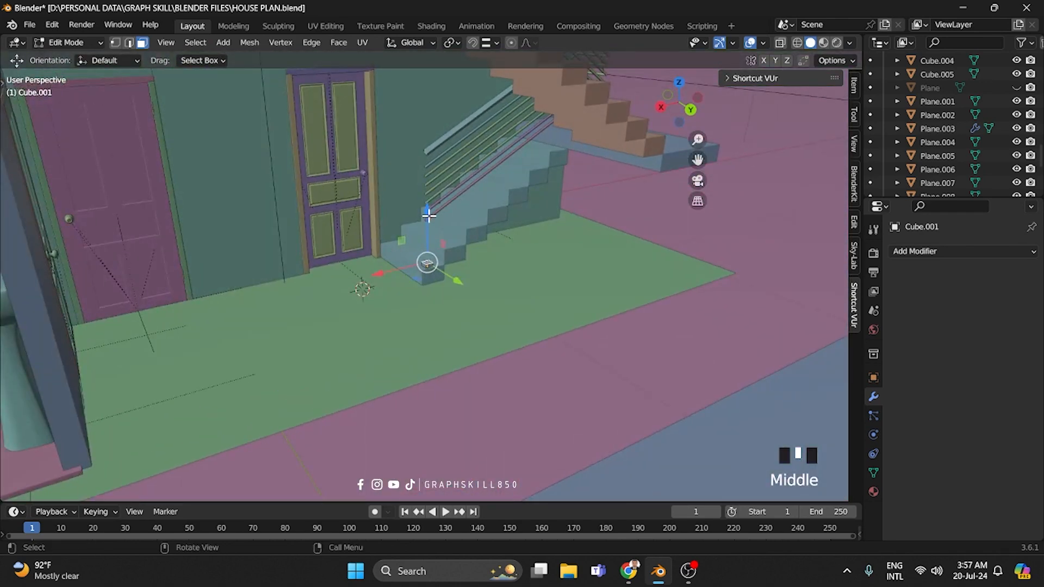
drag(429, 215, 430, 89)
Extrude the post's top face slightly upward to make a thin band for the cap.
scroll(435, 190, up, 2)
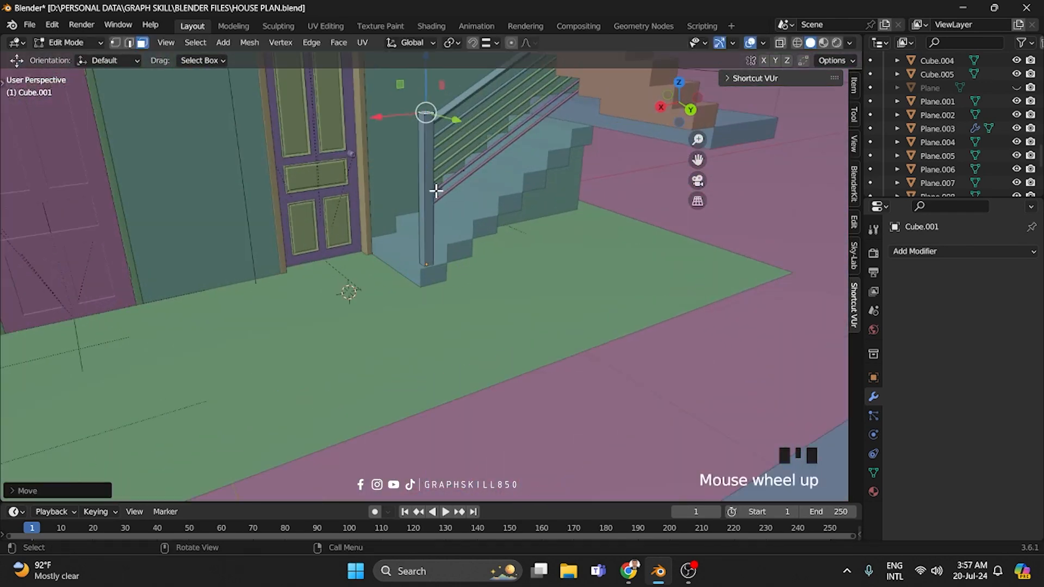
shift+middle_drag(436, 191, 422, 214)
scroll(391, 207, up, 4)
key(alt+e)
click(395, 265)
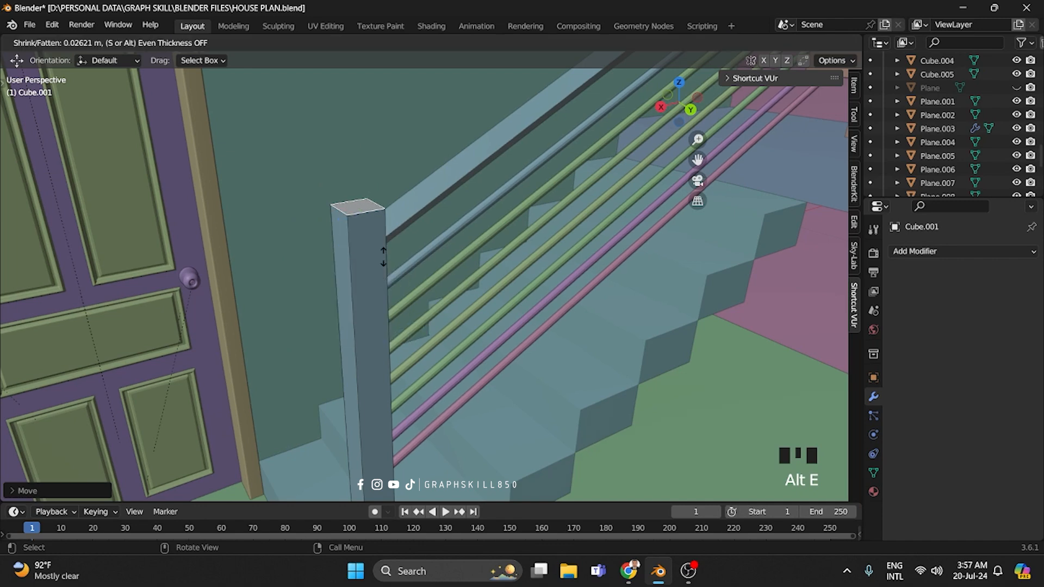
click(382, 251)
Select the loop of side faces around the thin top band and extrude them outward along their normals.
alt+click(356, 205)
alt+shift+click(349, 210)
alt+shift+click(349, 210)
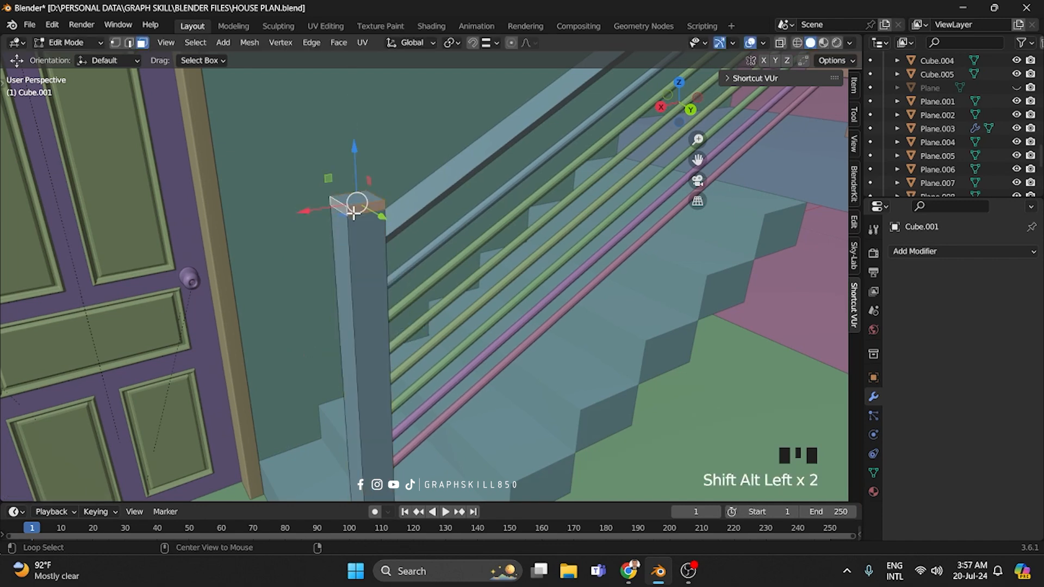
key(alt+e)
click(353, 206)
click(497, 89)
Select all the top faces of the widened cap and extrude them upward to thicken it.
middle_drag(318, 269, 355, 285)
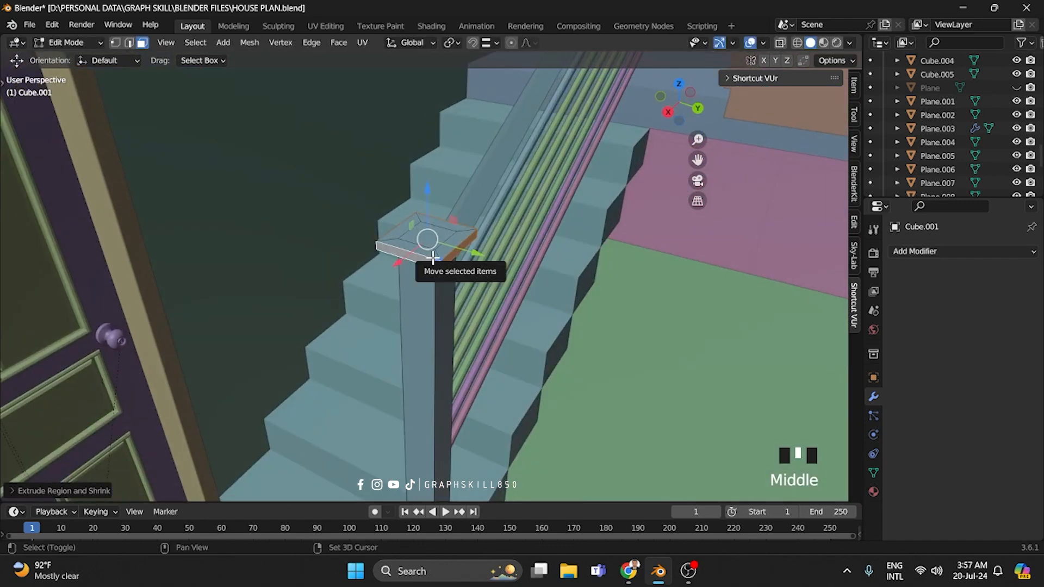
shift+middle_drag(431, 252, 268, 330)
scroll(276, 330, up, 1)
click(276, 328)
shift+click(269, 305)
shift+click(233, 315)
shift+click(209, 314)
shift+click(214, 345)
key(e)
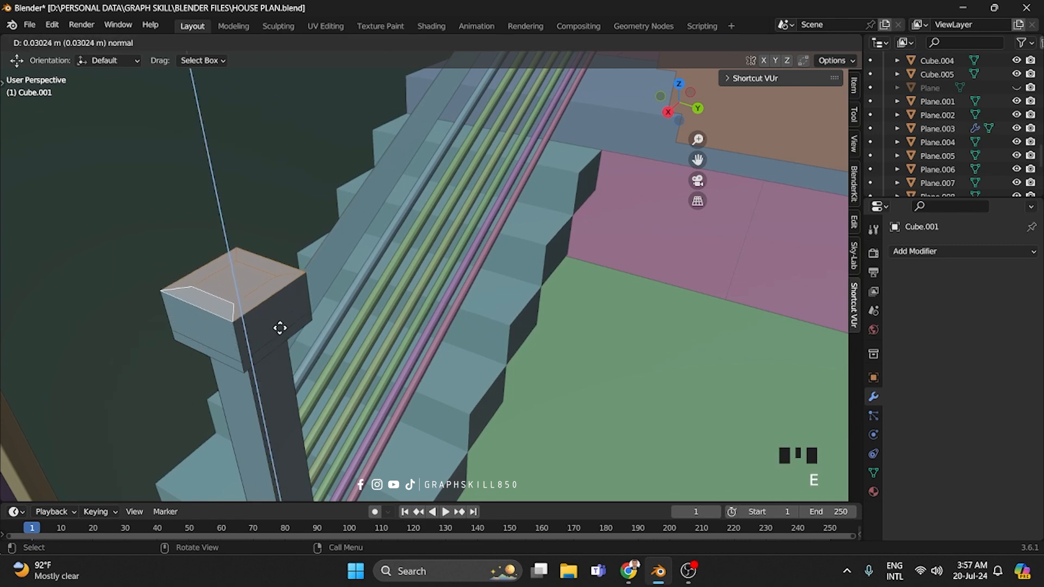
click(280, 326)
Raise the cap's central top face into a bevelled peak, and lower the post's top toward the handrail's end using X-ray.
click(246, 281)
drag(222, 232, 217, 206)
scroll(387, 146, down, 11)
middle_drag(446, 247, 383, 224)
scroll(414, 298, up, 5)
click(780, 43)
drag(341, 173, 337, 244)
key(Tab)
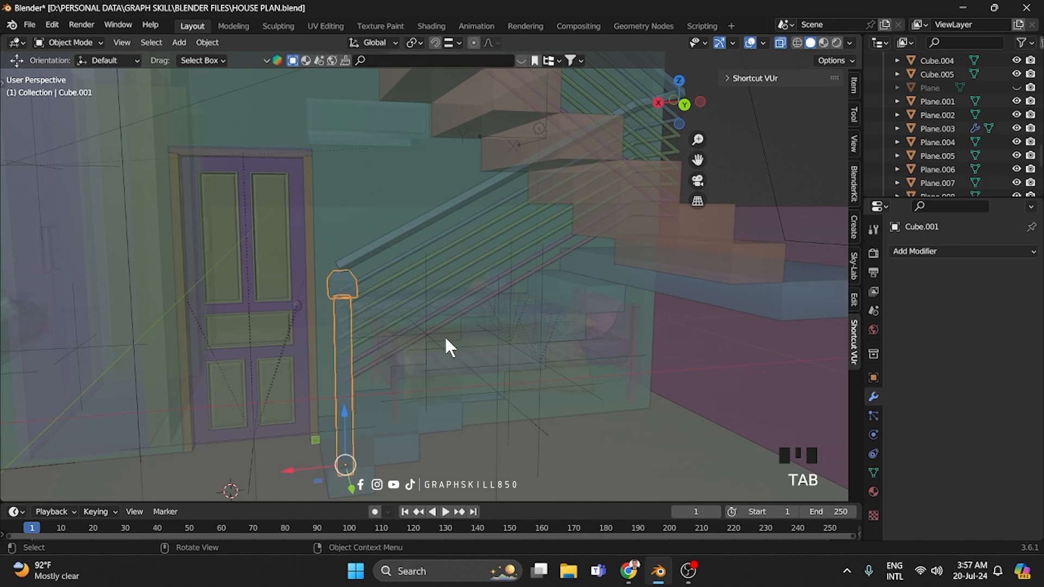
Select all the thin rails together with the handrail and lower them along Z to fit the post.
click(438, 326)
shift+click(428, 314)
shift+click(422, 303)
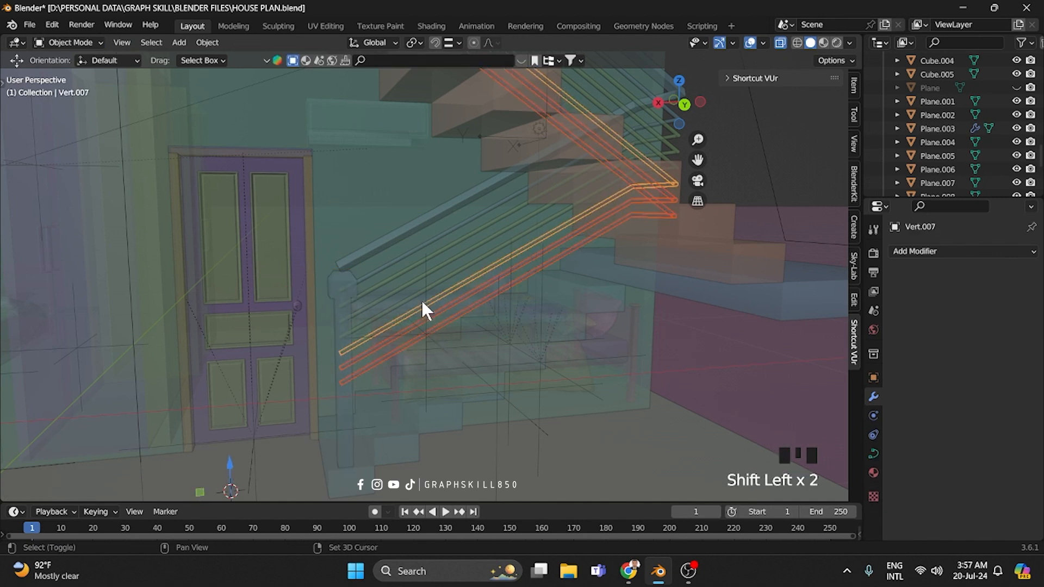
shift+click(406, 281)
shift+click(399, 274)
shift+click(394, 266)
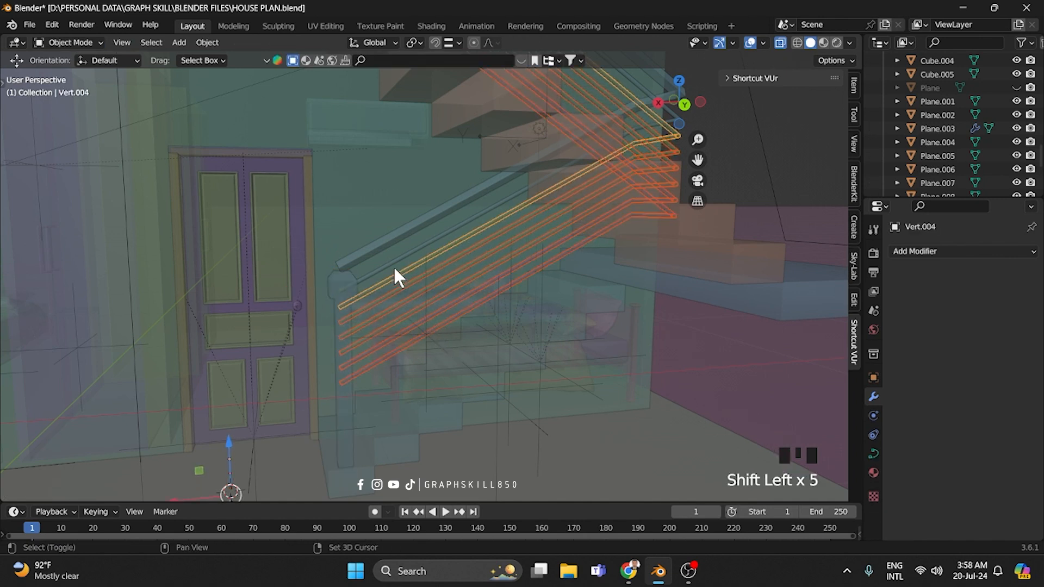
shift+click(388, 259)
shift+click(368, 262)
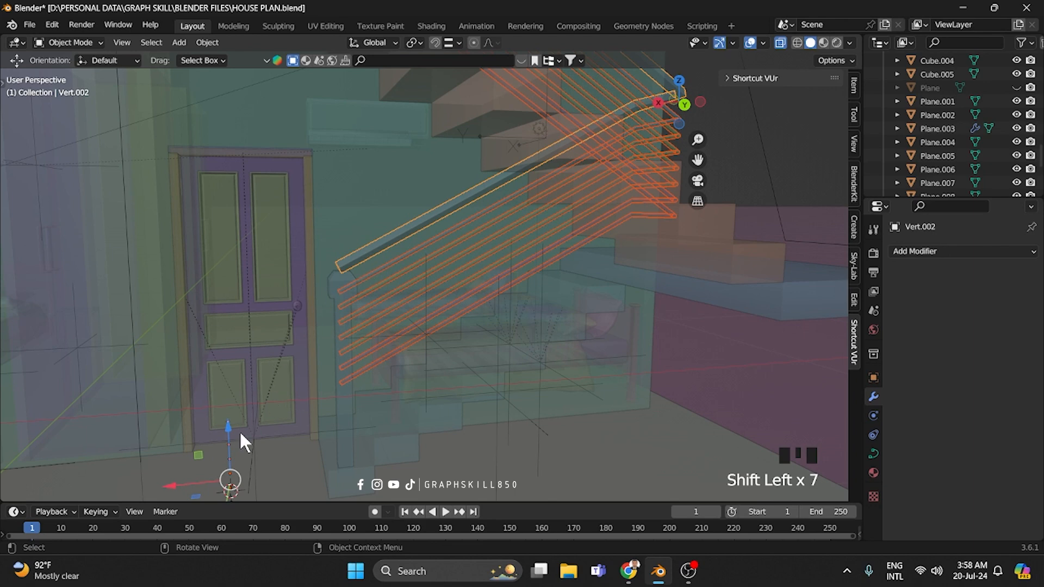
scroll(380, 272, down, 4)
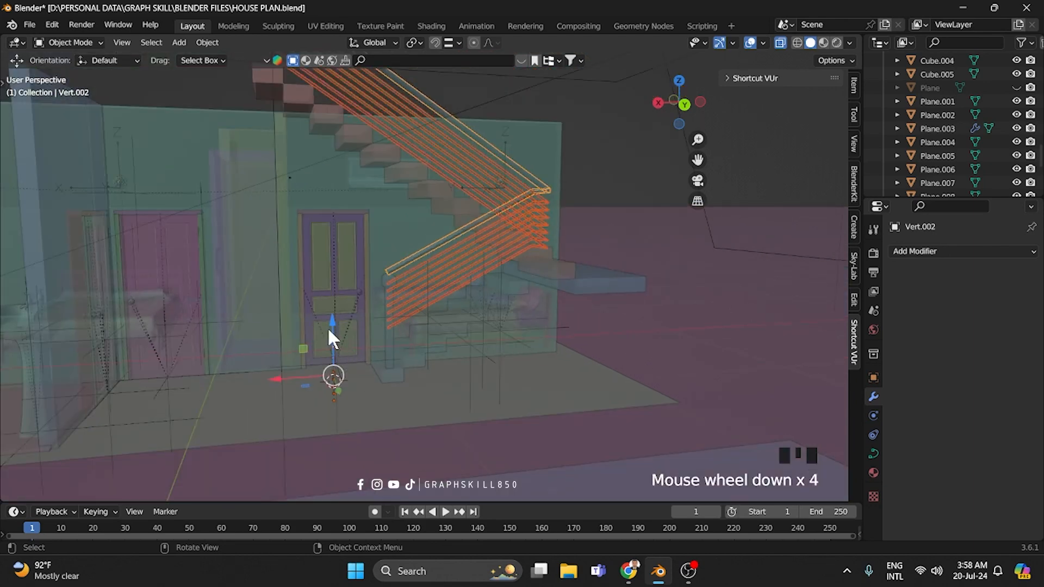
drag(329, 330, 330, 367)
Display the scene in Material Preview shading and delete the lowest thin rail.
scroll(586, 256, down, 3)
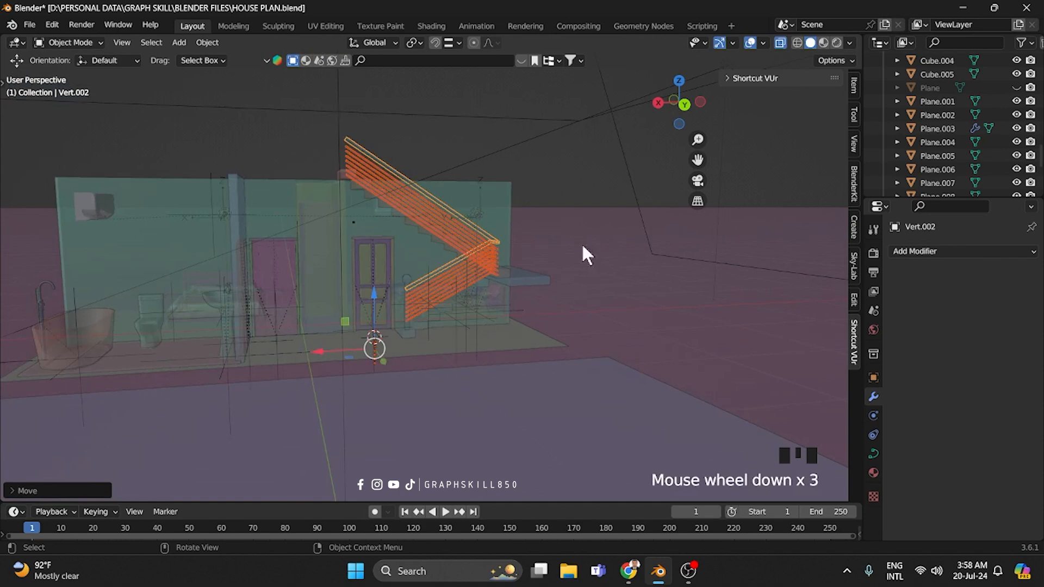
click(796, 44)
mouse_move(704, 110)
middle_down()
mouse_move(261, 396)
mouse_move(748, 66)
middle_up()
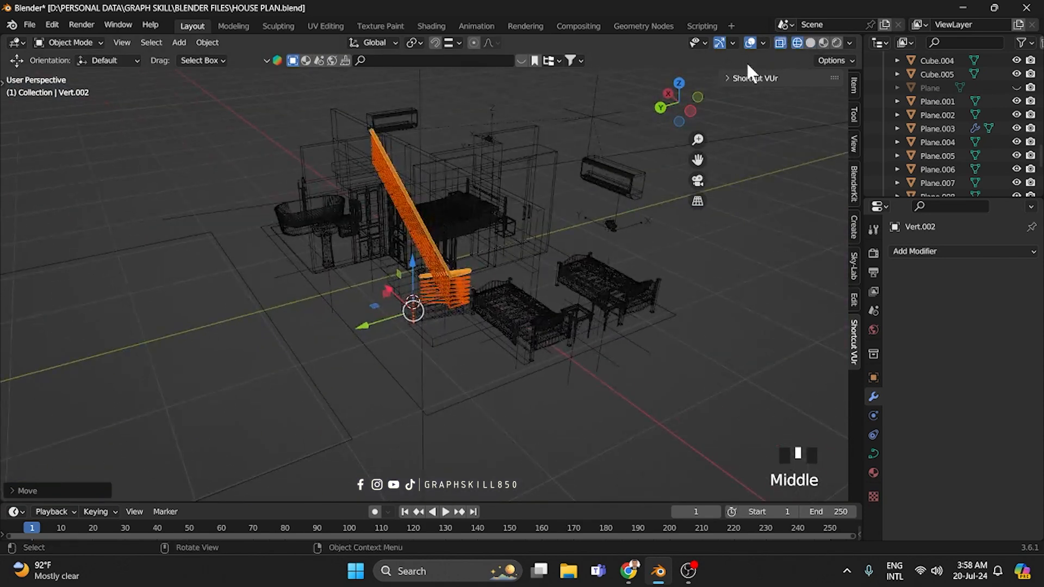
click(823, 44)
middle_drag(414, 361, 575, 338)
scroll(500, 318, up, 8)
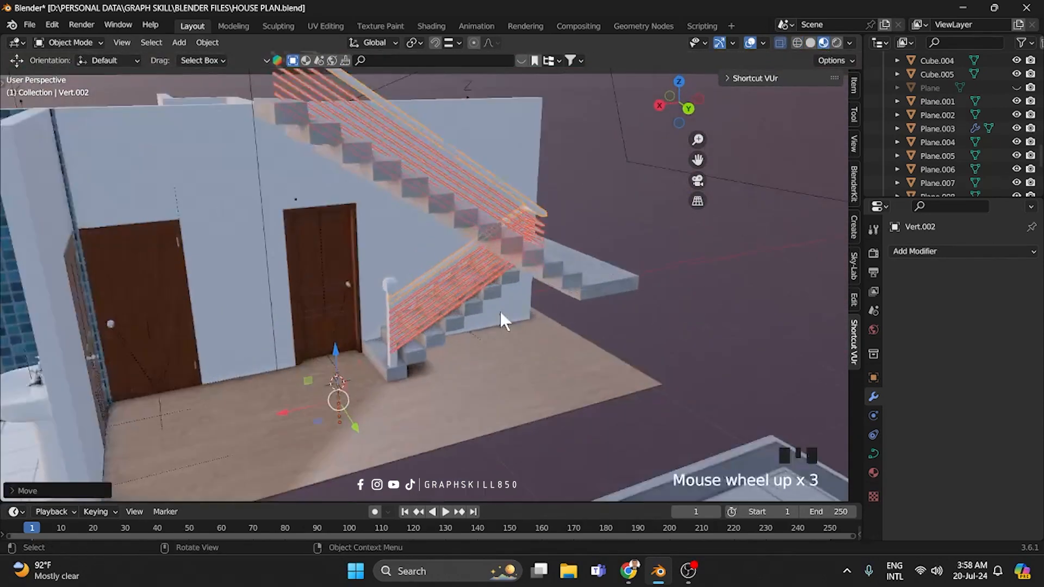
click(455, 386)
click(449, 374)
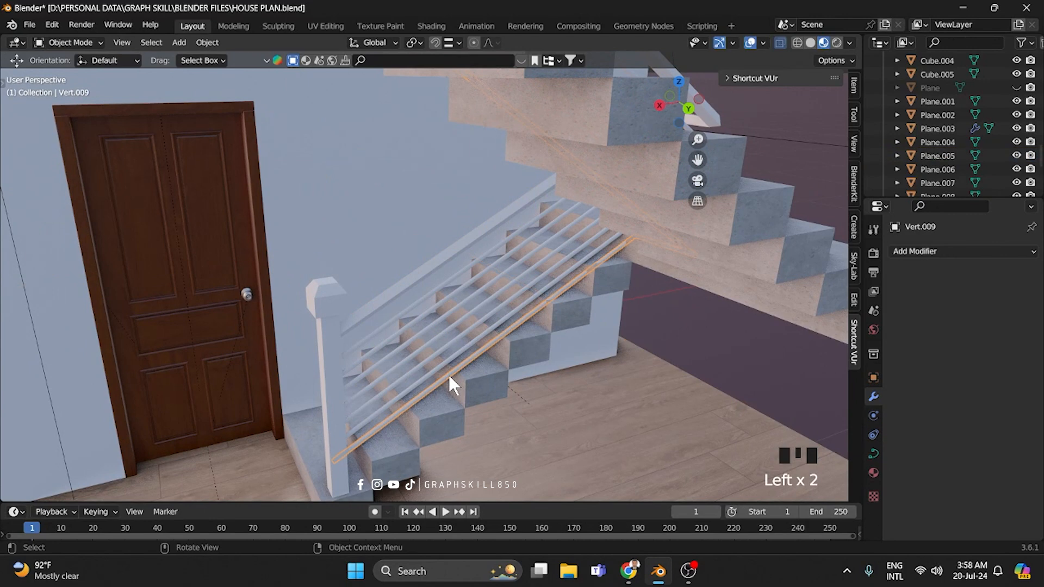
key(Delete)
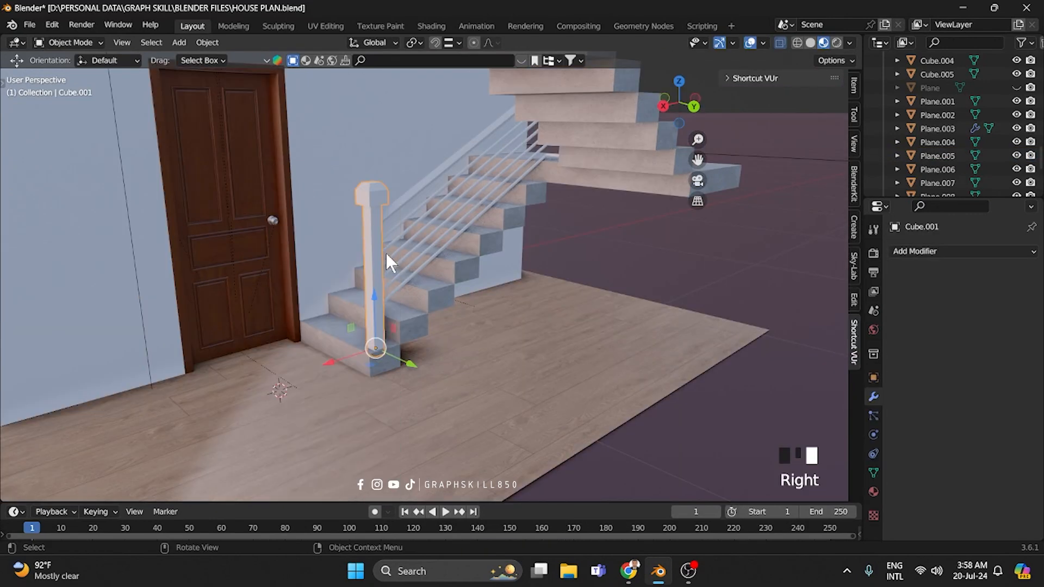
Add a Subdivision Surface modifier to the post and place a supporting loop cut near its base.
click(963, 251)
click(775, 494)
scroll(379, 284, up, 3)
key(Tab)
key(ctrl+r)
click(313, 329)
click(320, 399)
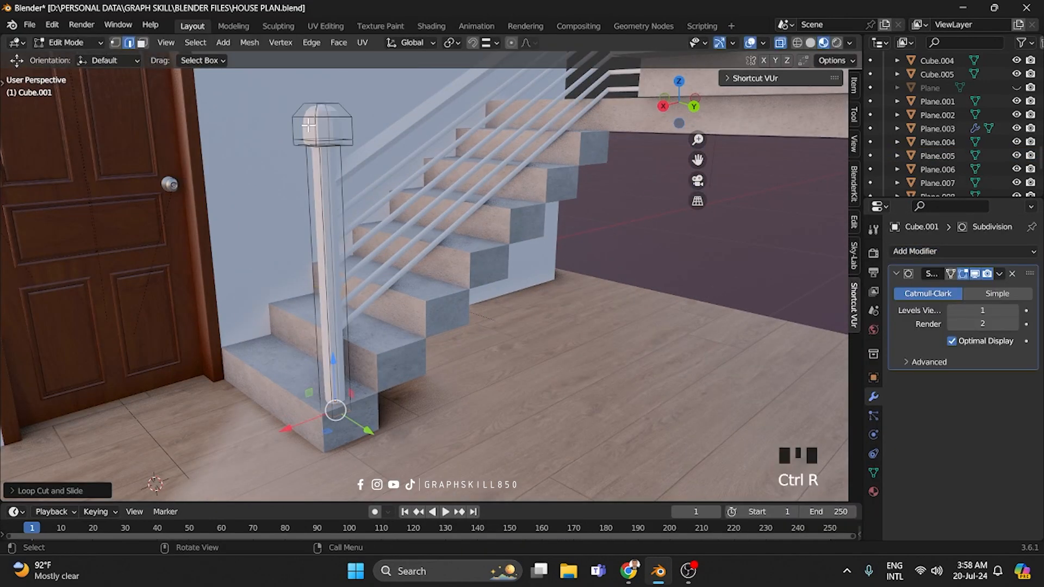
Add supporting loop cuts around the post's cap to keep its edges sharper under subdivision.
shift+middle_drag(322, 126, 331, 231)
key(ctrl+r)
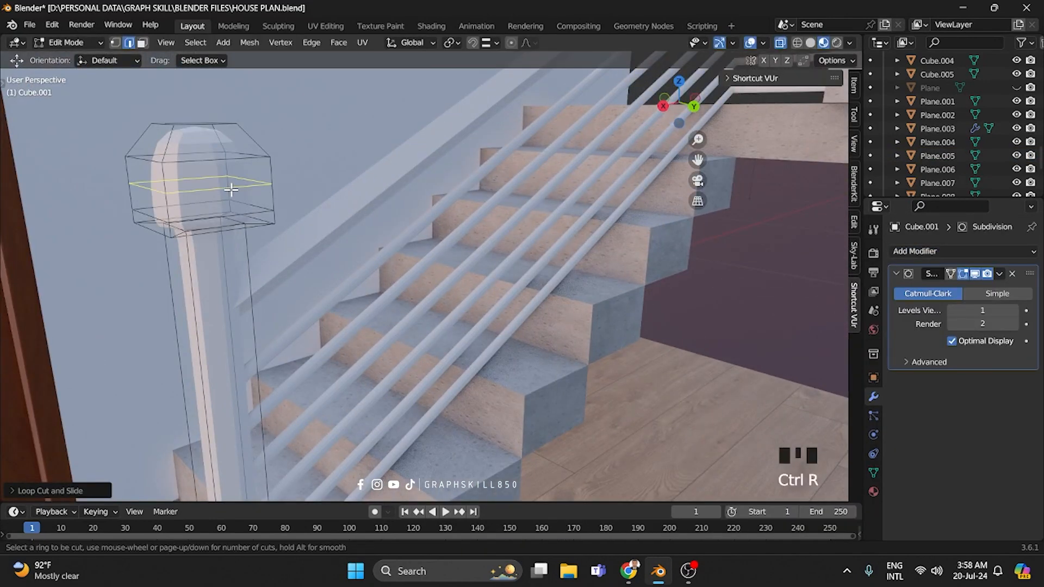
click(198, 174)
key(ctrl+r)
click(199, 164)
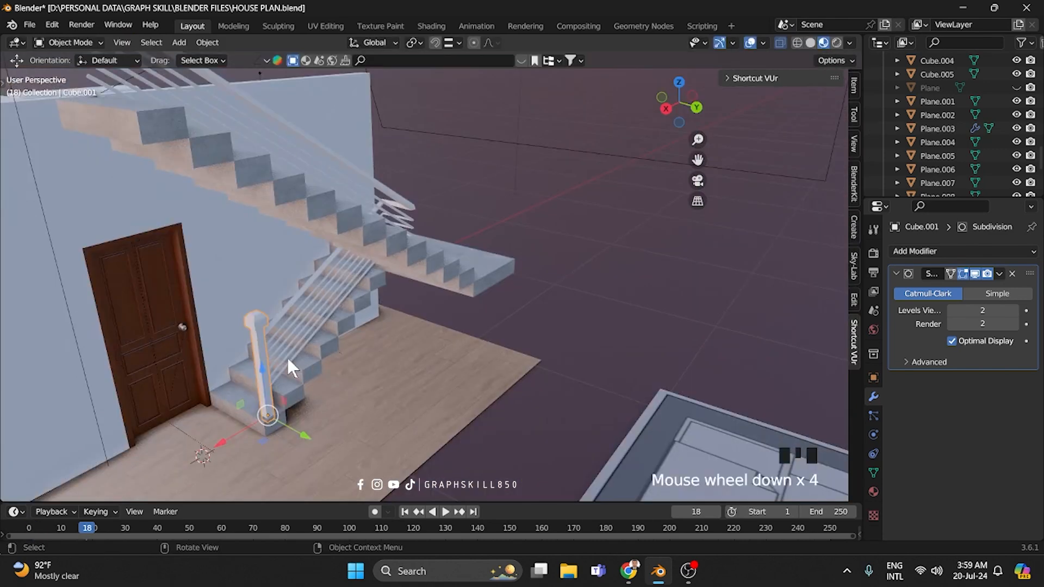
Duplicate the post along X in top view to the railing's corner at the landing end of the lower flight.
middle_drag(288, 359, 261, 343)
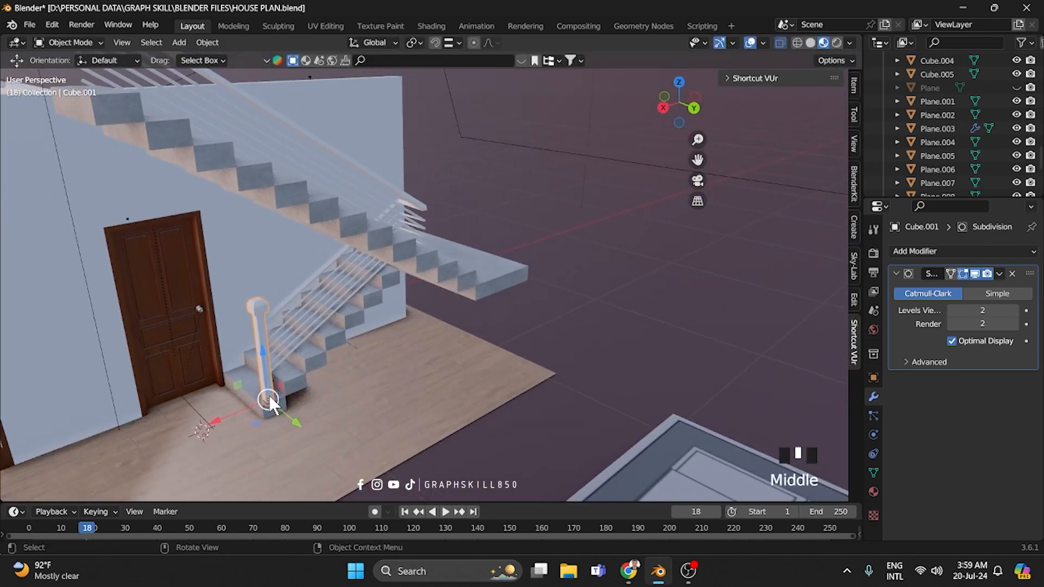
middle_drag(394, 233, 261, 310)
middle_drag(478, 268, 344, 320)
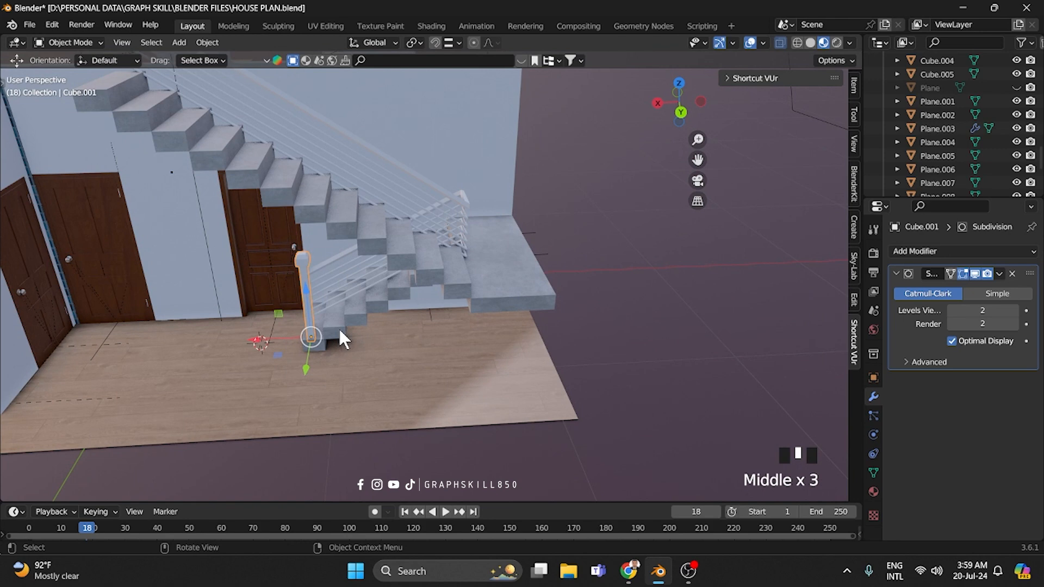
key(KP_7)
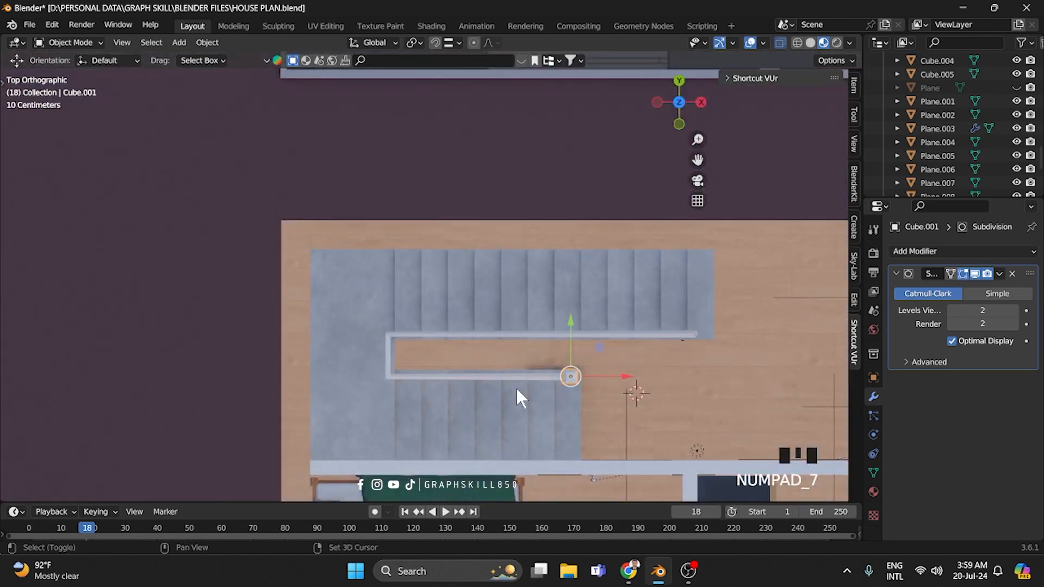
key(shift+d)
key(x)
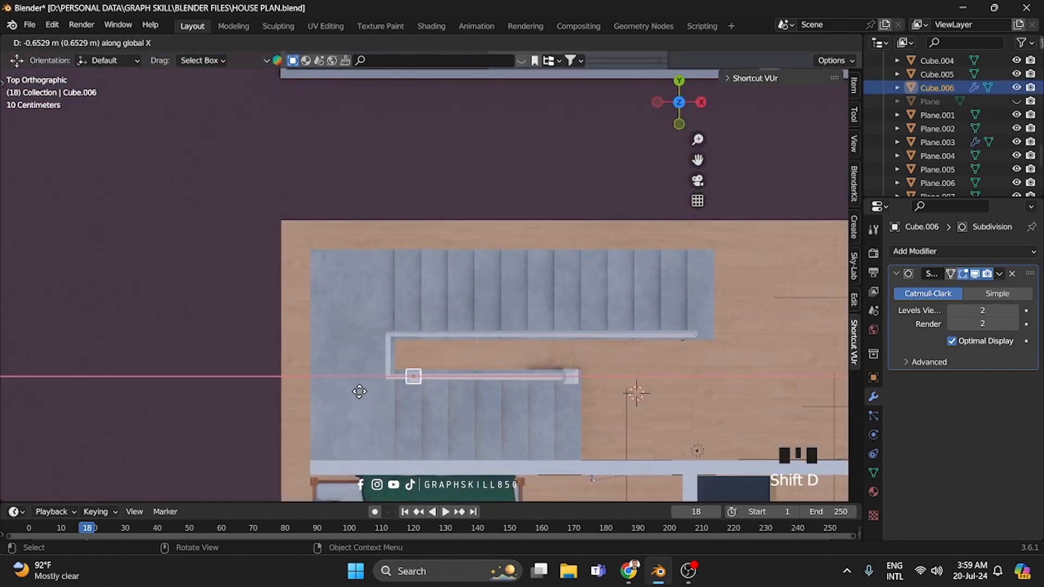
click(335, 399)
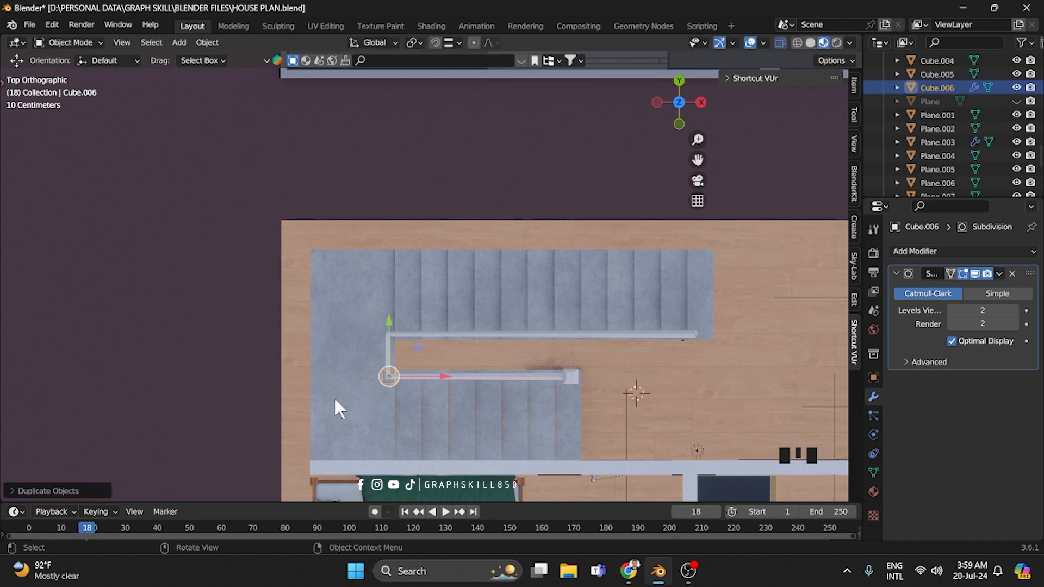
Raise the duplicated post along Z to the landing and adjust its height in back view so the cap meets the handrail.
middle_drag(334, 397, 336, 330)
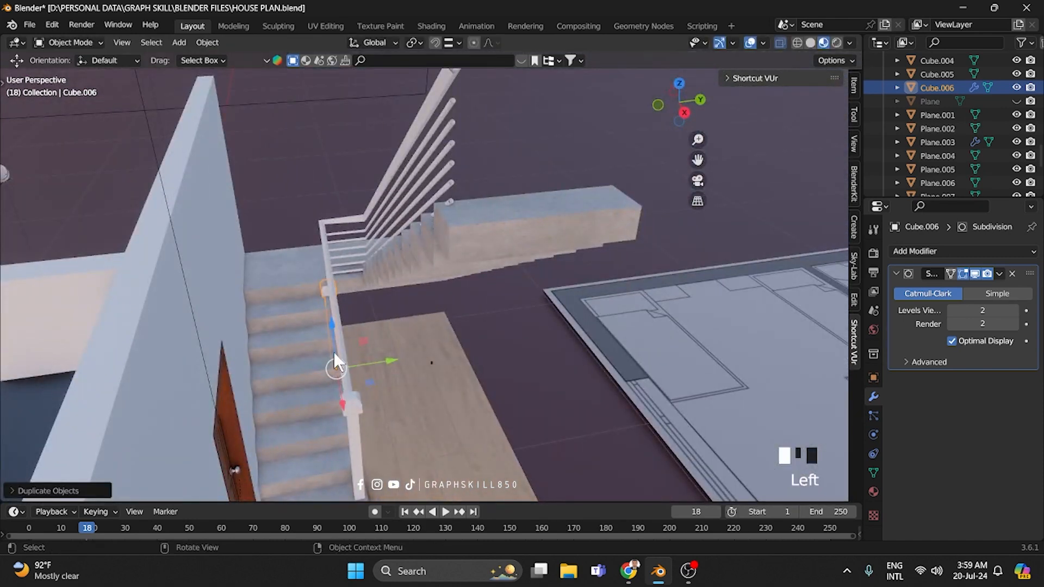
key(g)
click(324, 262)
middle_drag(324, 262, 693, 121)
click(687, 107)
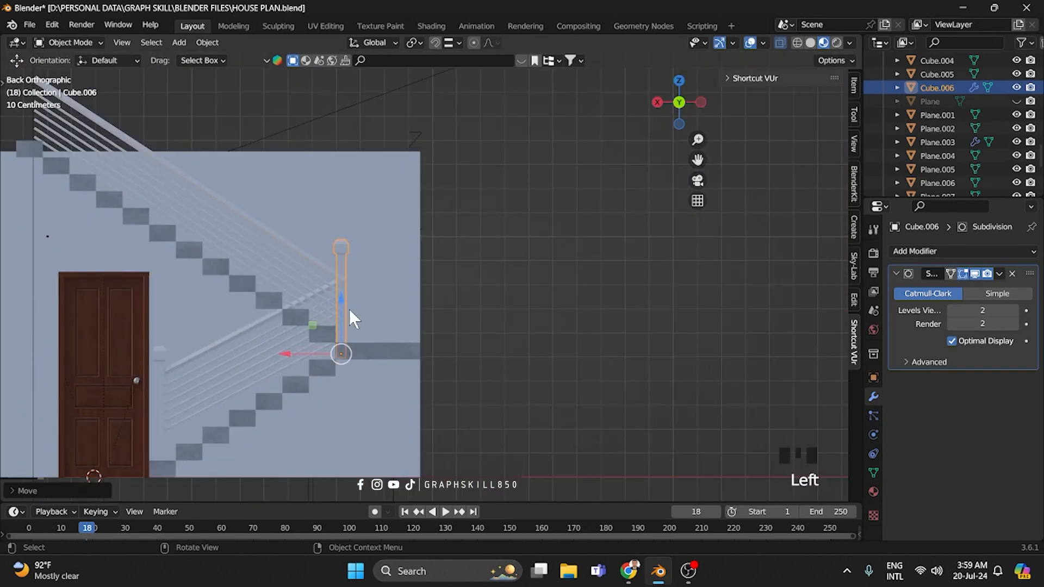
scroll(332, 318, up, 3)
drag(272, 358, 277, 422)
Shorten the landing post by moving its bottom vertices up to the landing slab.
key(Tab)
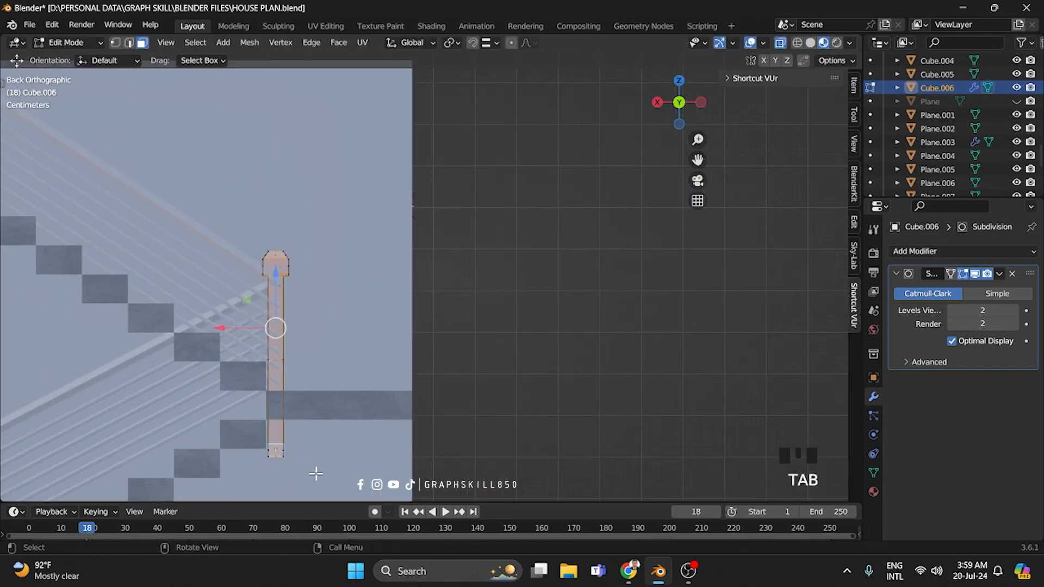
drag(312, 477, 204, 430)
drag(275, 433, 281, 378)
key(Tab)
Duplicate the landing post about 0.18 m along Y in left view to the start of the upper flight's railing.
middle_drag(291, 384, 185, 413)
scroll(482, 297, up, 4)
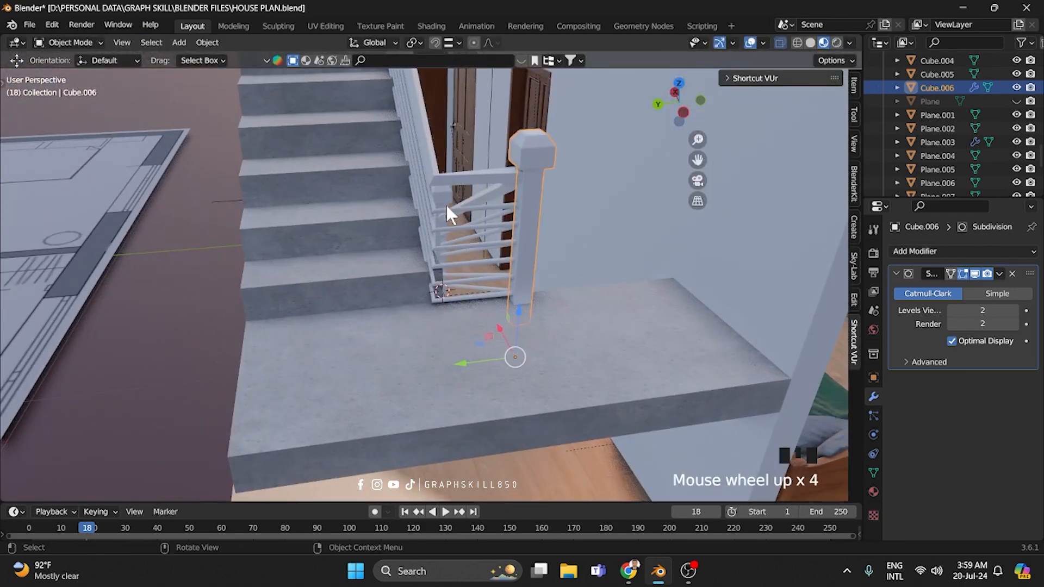
click(683, 111)
scroll(518, 221, down, 5)
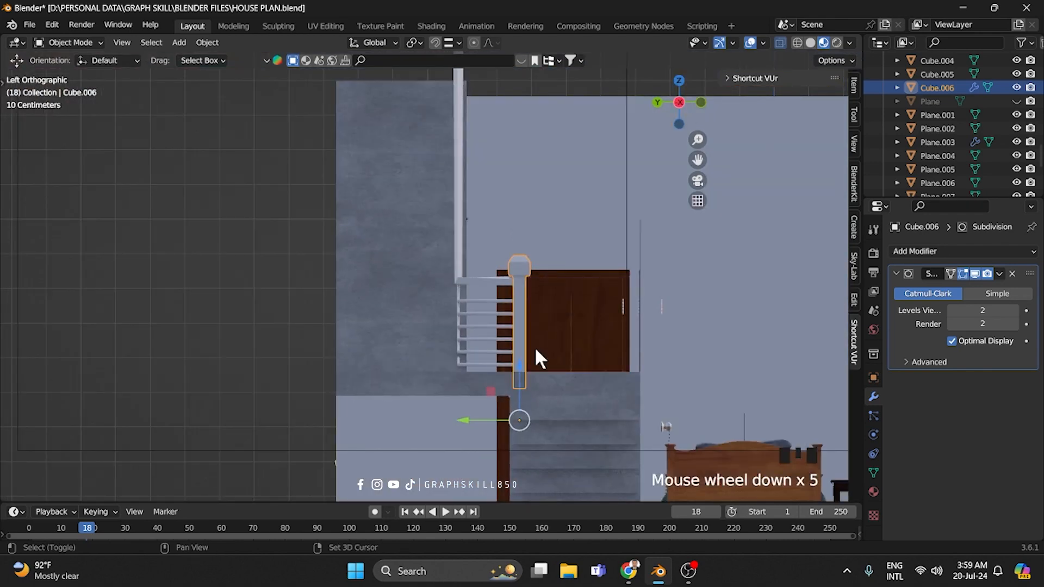
key(shift+d)
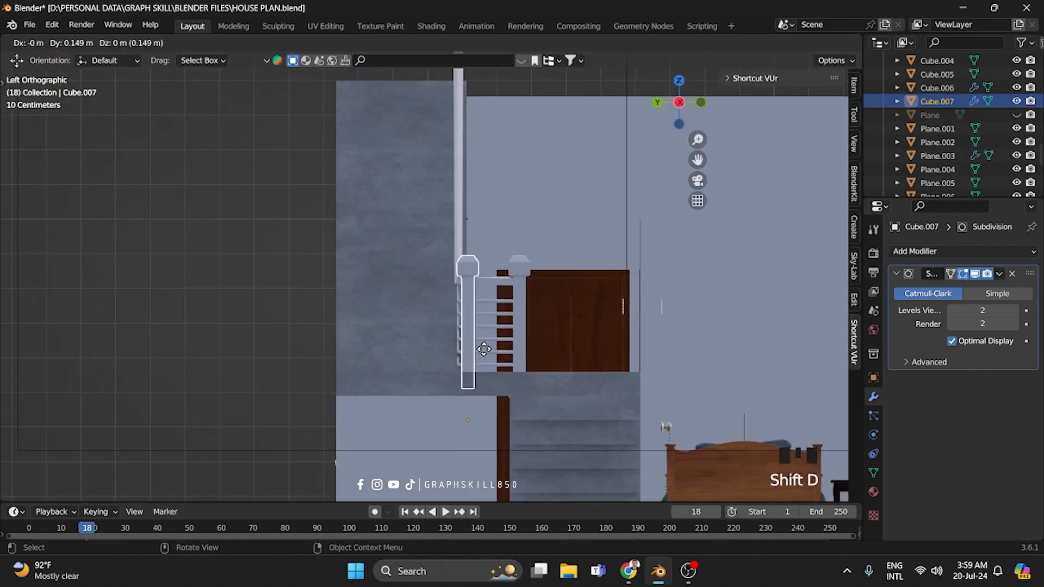
key(y)
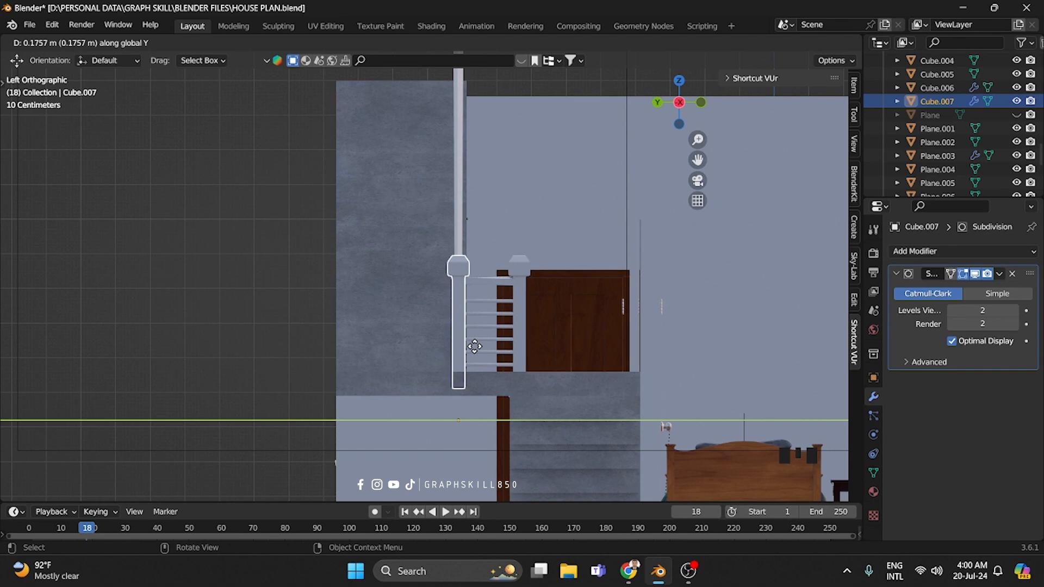
click(474, 346)
Duplicate that post along X in back view to the railing's upper end and raise it along Z onto the top step.
middle_drag(475, 346, 561, 399)
scroll(361, 312, up, 3)
shift+middle_drag(361, 312, 301, 134)
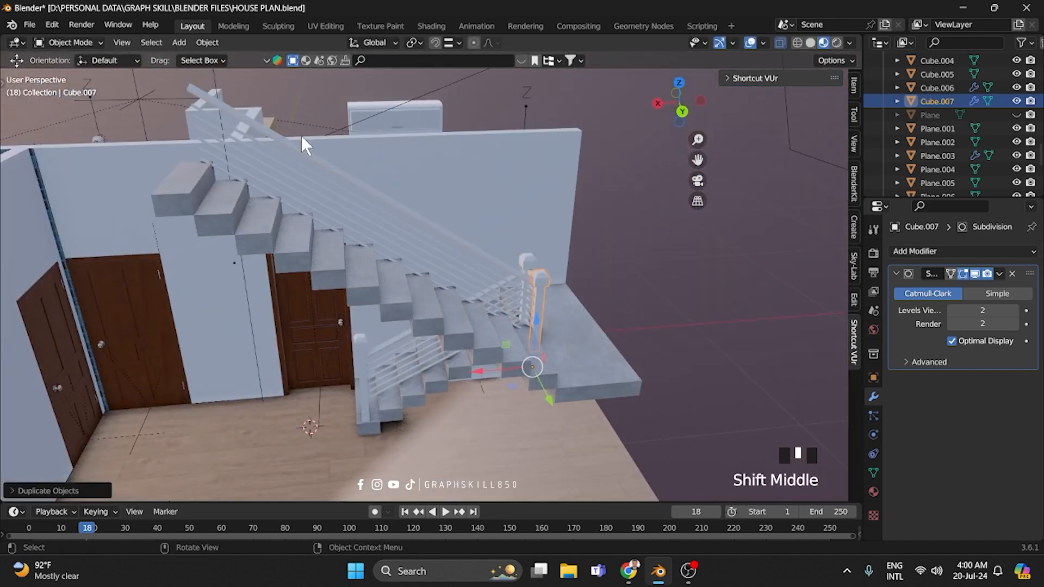
shift+middle_drag(347, 246, 405, 264)
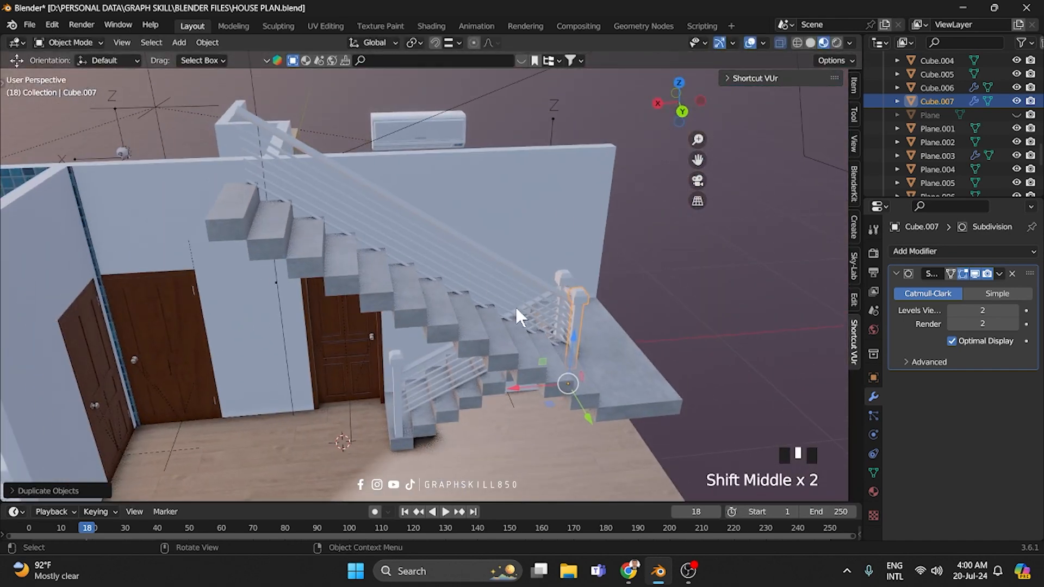
click(684, 110)
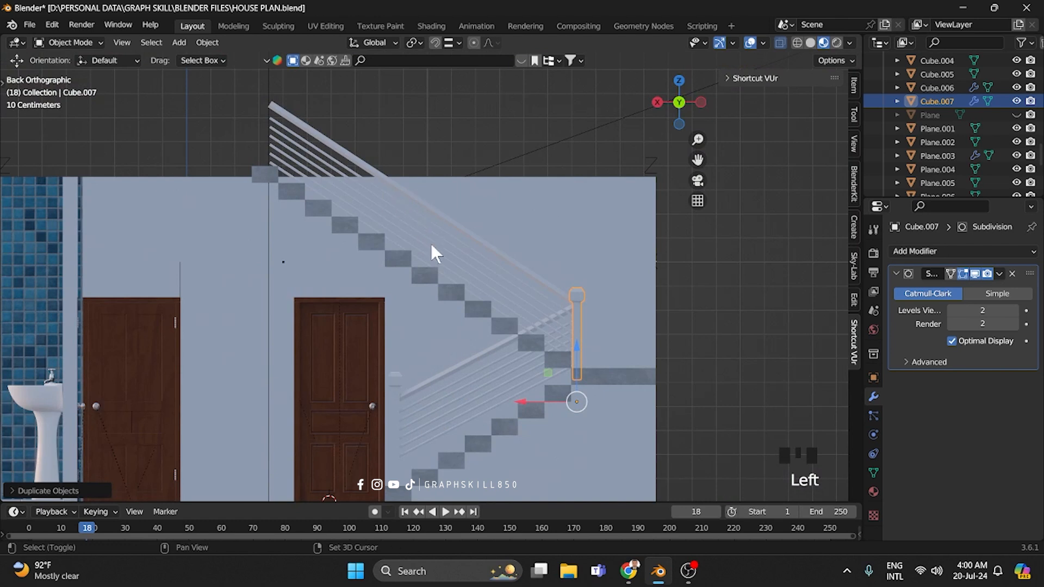
key(shift+d)
key(x)
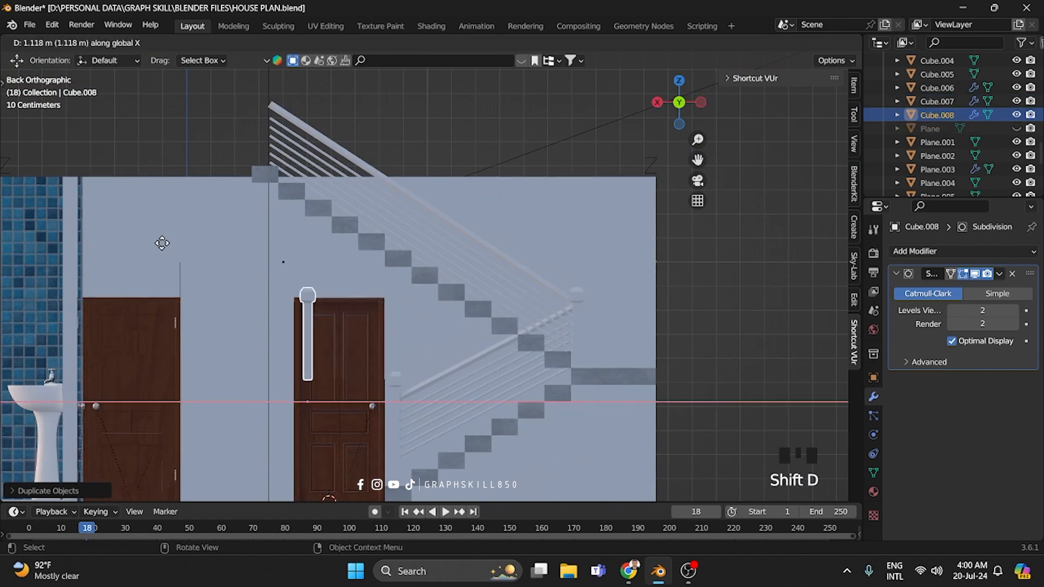
click(115, 231)
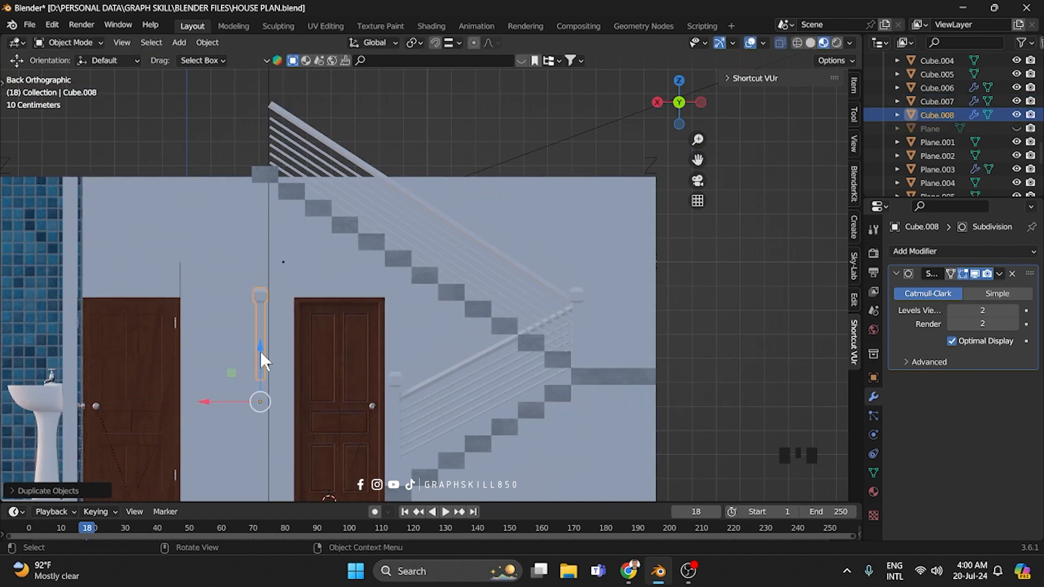
drag(263, 359, 264, 173)
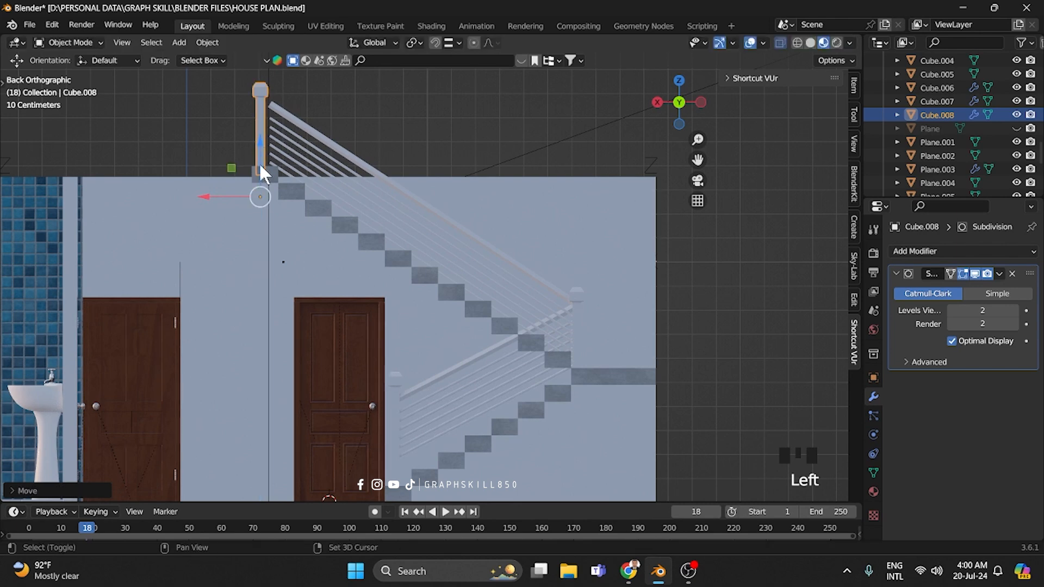
Select the staircase handrail and search the BlenderKit materials for "steel".
middle_drag(263, 173, 284, 343)
scroll(446, 276, up, 4)
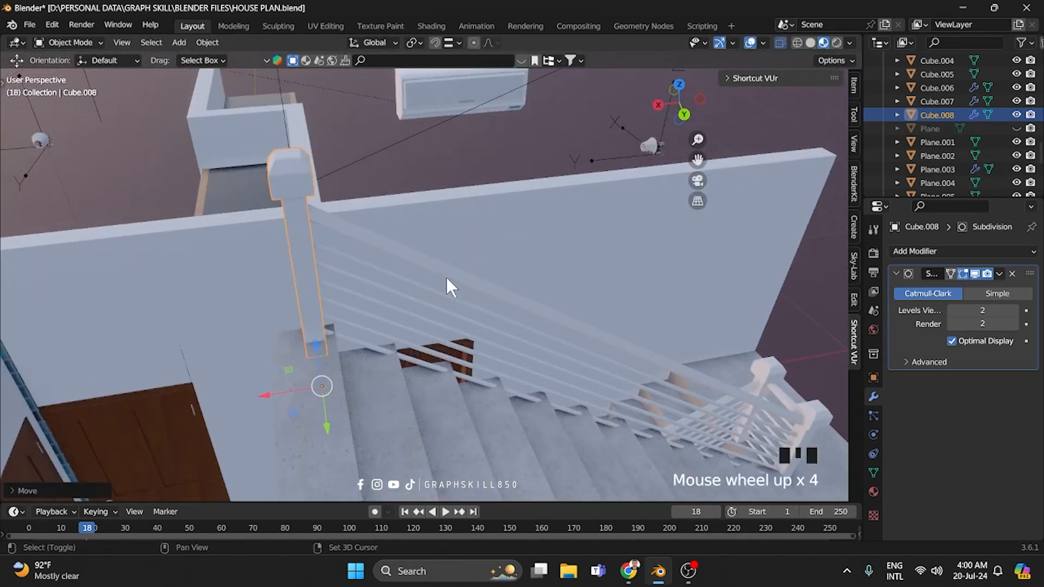
shift+middle_drag(446, 276, 201, 153)
scroll(510, 258, up, 3)
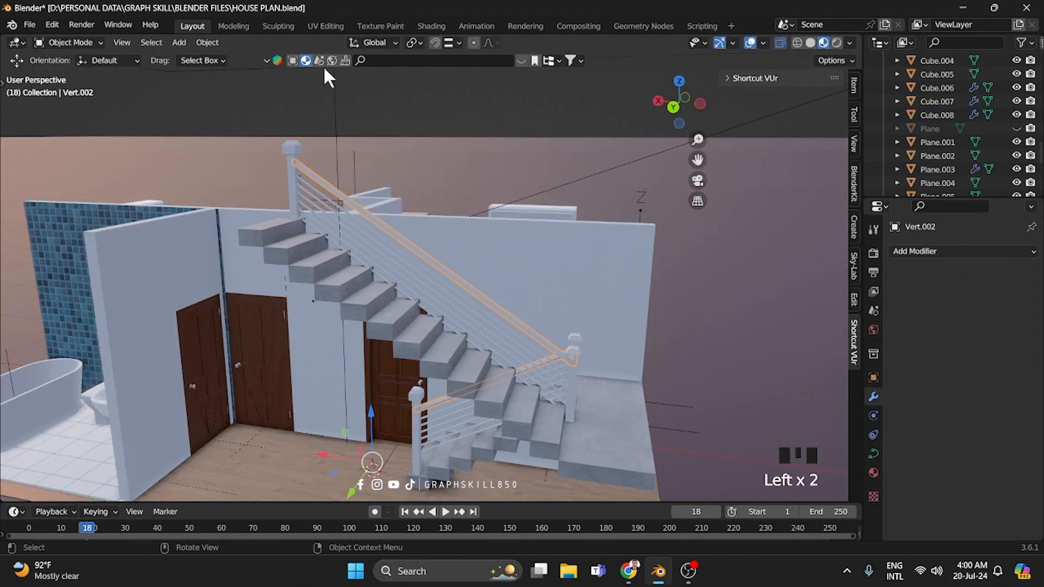
click(521, 61)
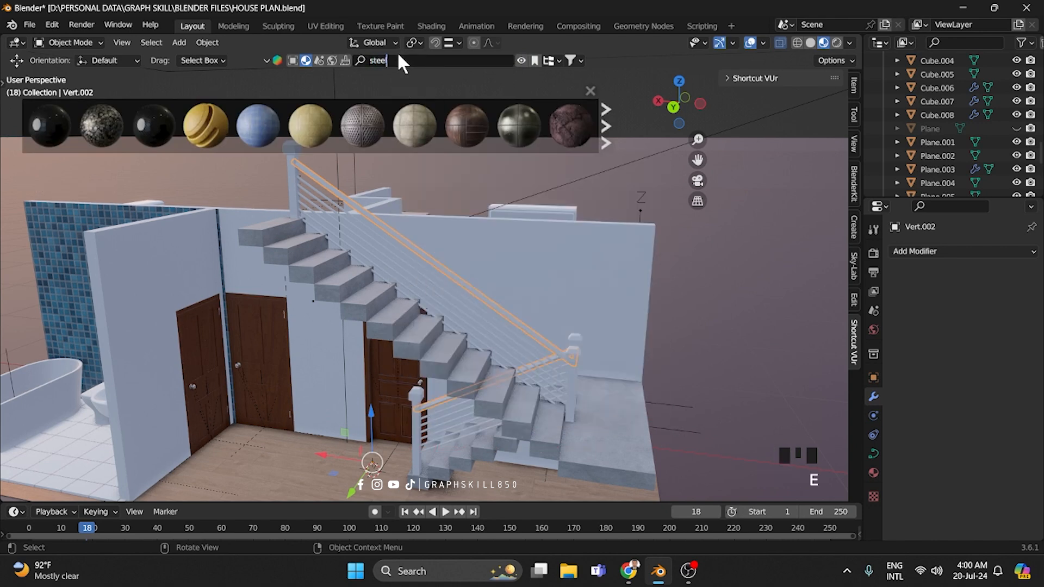
text(l)
key(Return)
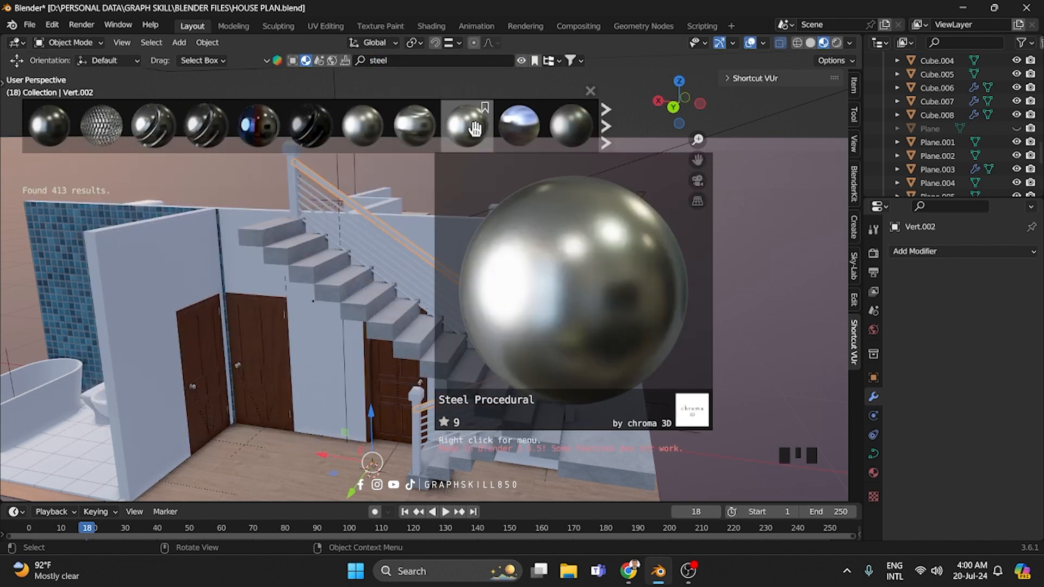
Apply the Steel Procedural material to the handrail and save the file.
click(475, 128)
scroll(408, 270, up, 3)
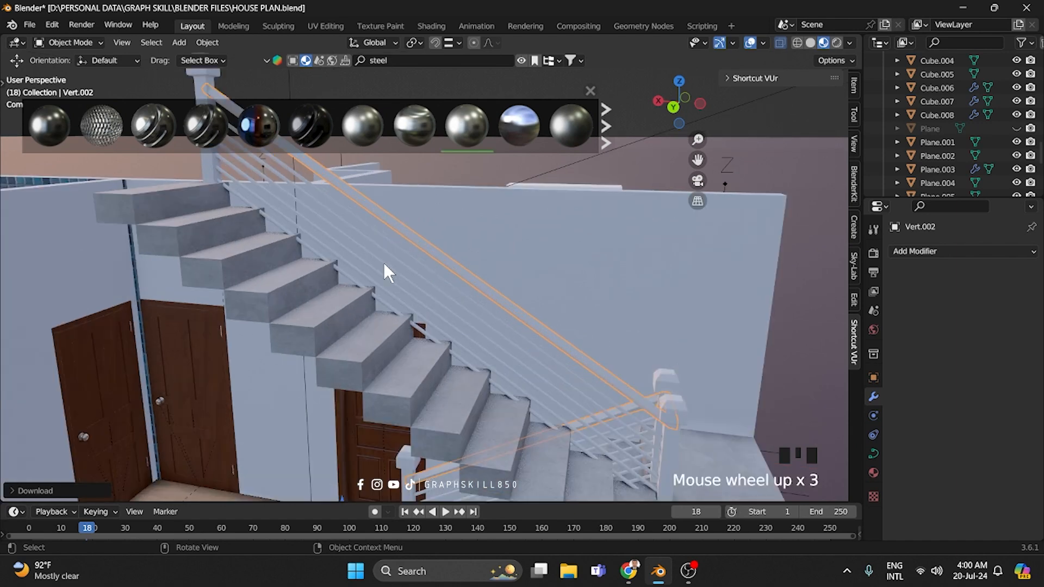
scroll(441, 367, down, 4)
scroll(480, 324, up, 4)
key(ctrl+s)
Apply the Steel Procedural material to each of the thin rails below the handrail.
middle_drag(481, 324, 491, 347)
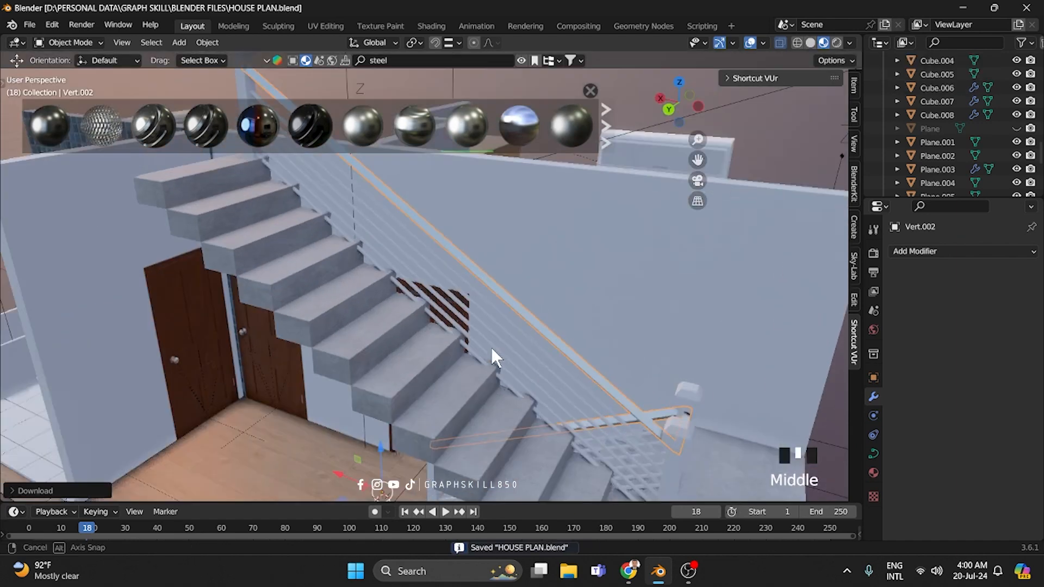
scroll(516, 321, up, 5)
scroll(535, 288, up, 3)
click(533, 291)
click(469, 127)
click(462, 292)
click(469, 127)
click(416, 305)
click(469, 127)
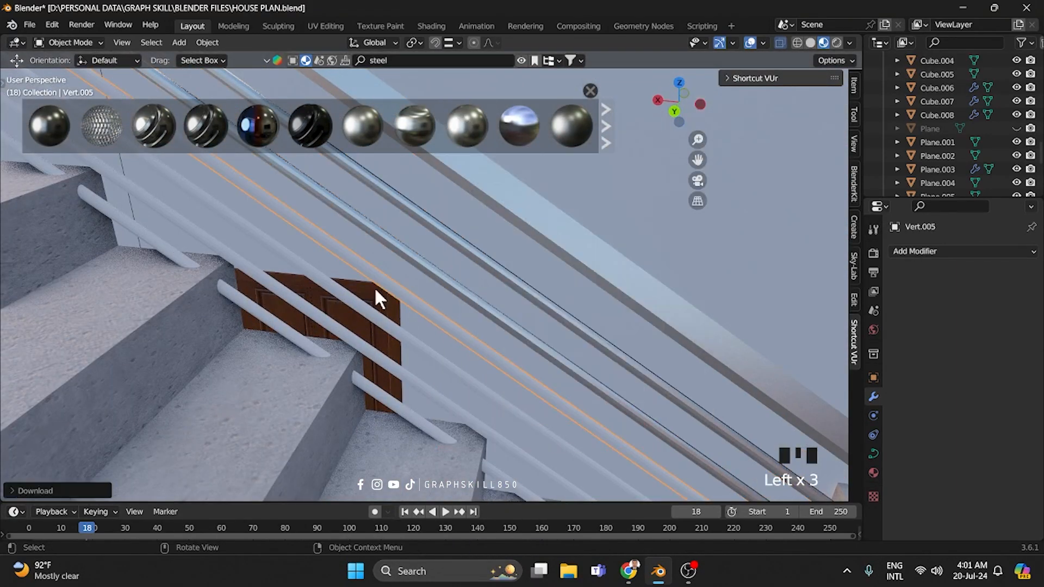
click(374, 316)
click(357, 342)
click(472, 119)
Delete the lowest thin rail that cuts through the stair steps.
click(251, 308)
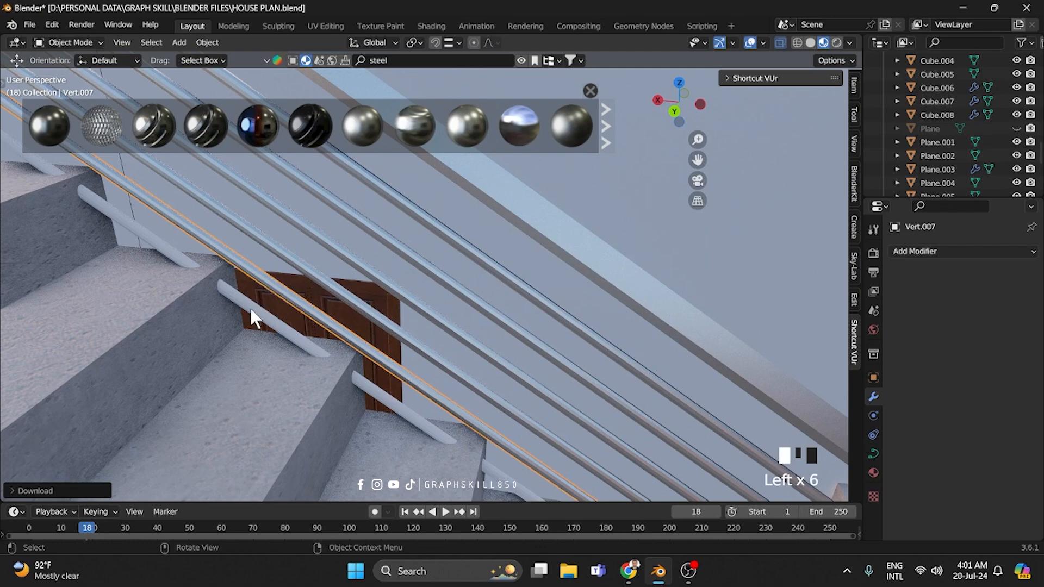
key(Delete)
scroll(332, 263, down, 10)
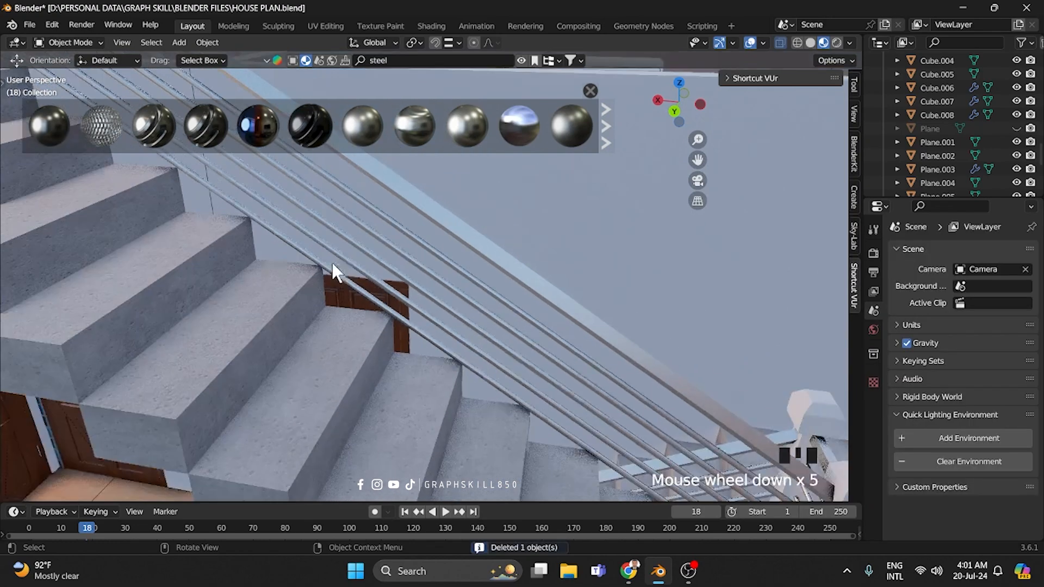
Unhide the house walls around the staircase.
scroll(348, 254, down, 6)
middle_drag(348, 254, 494, 339)
key(alt+h)
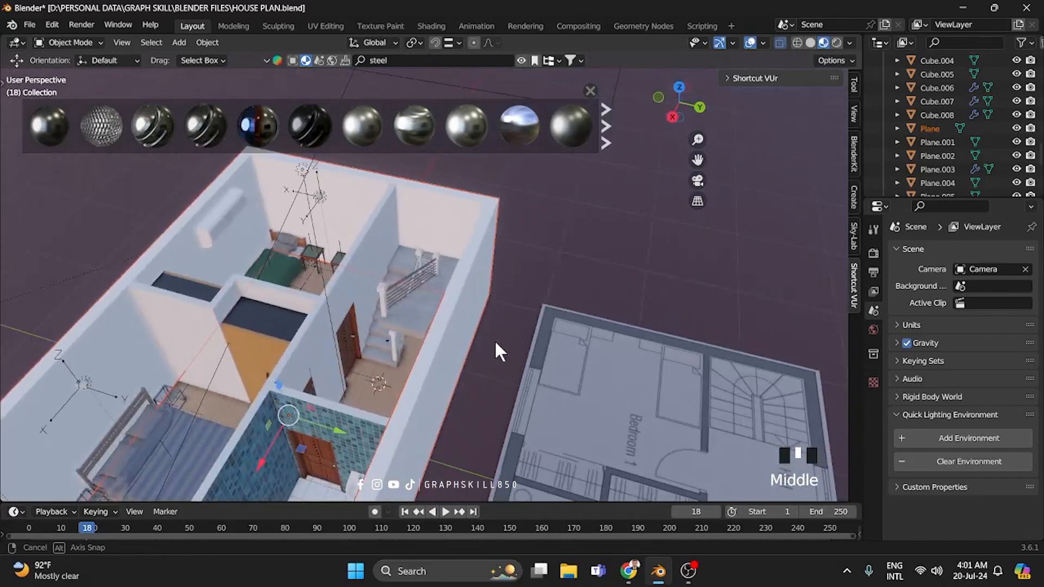
Search the materials for "wood" and apply the glossy reddish-brown Wood material to the post at the top of the upper flight.
scroll(387, 292, up, 4)
click(303, 301)
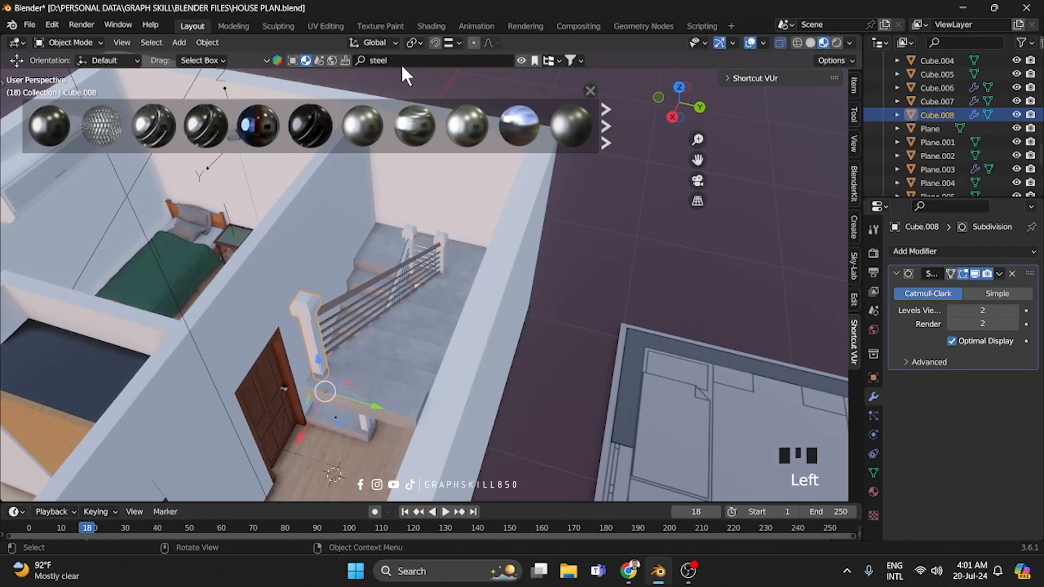
click(405, 62)
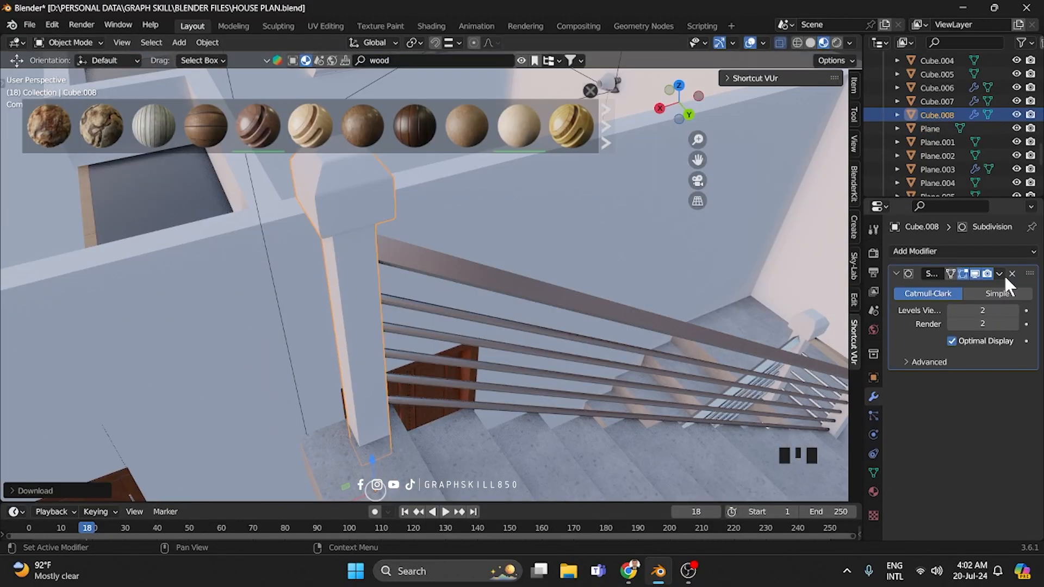
scroll(508, 303, down, 5)
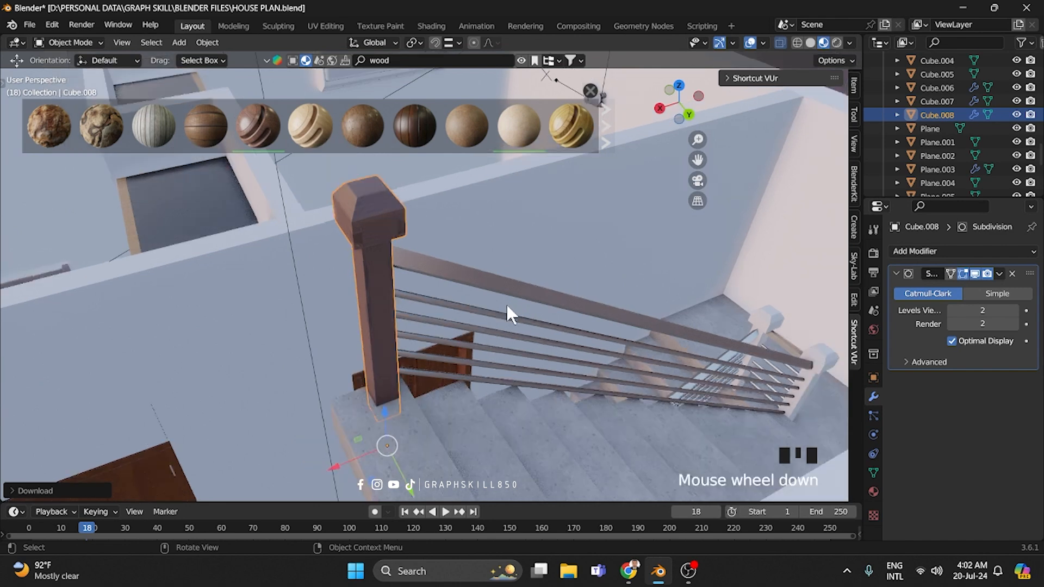
Select both landing posts and apply the same reddish-brown Wood material to the selection.
click(531, 454)
shift+click(550, 436)
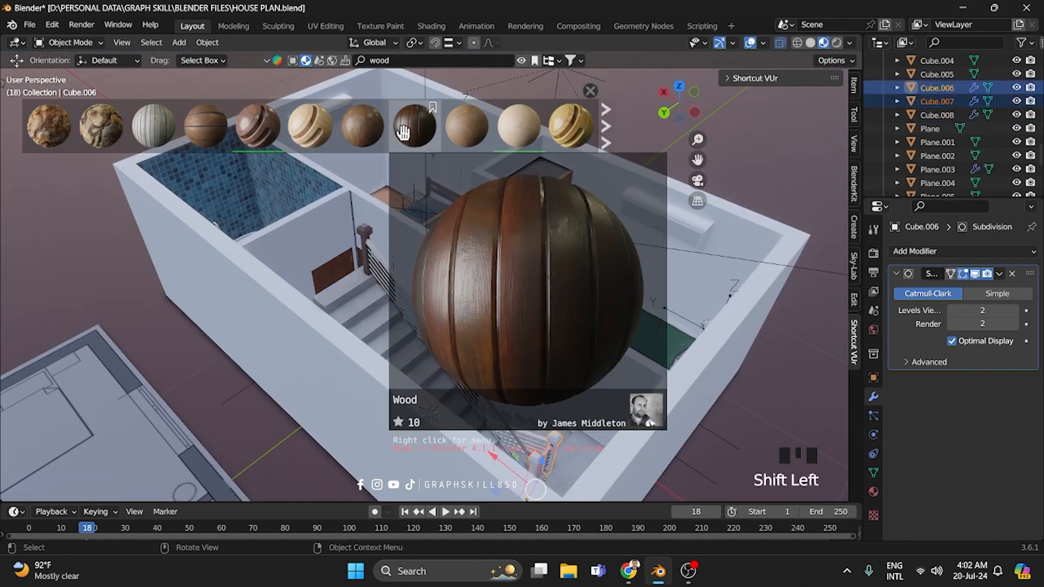
click(272, 146)
Apply the reddish-brown Wood material to the landing post at the start of the upper flight.
middle_drag(429, 326, 554, 326)
scroll(576, 293, up, 2)
click(618, 235)
click(618, 239)
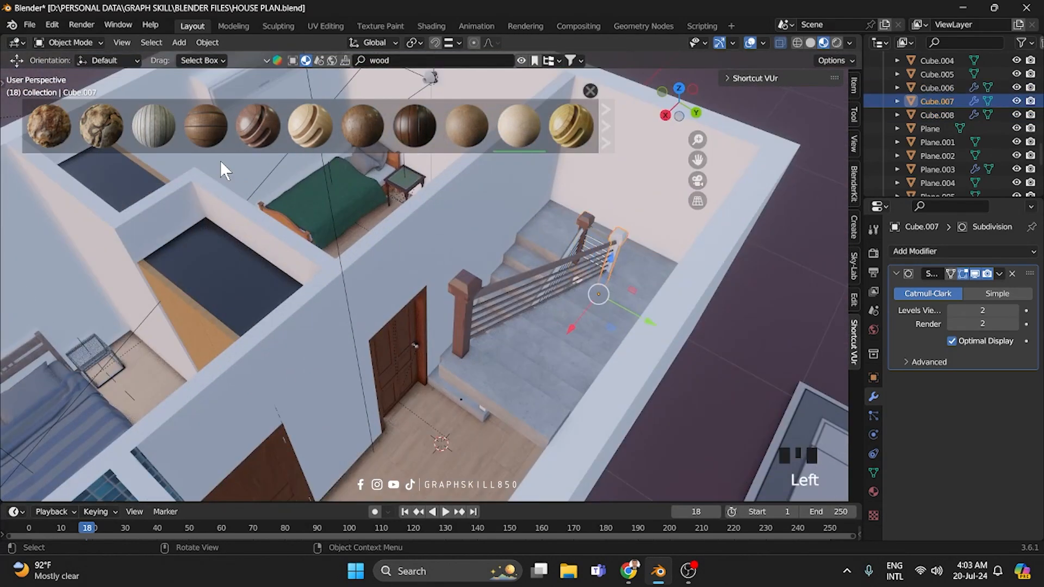
mouse_move(264, 135)
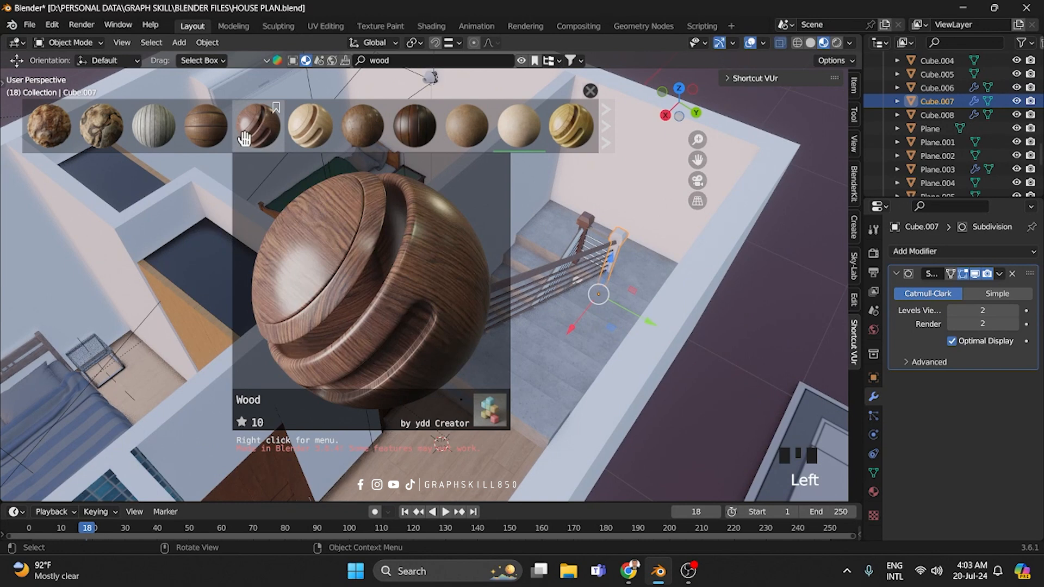
drag(244, 139, 620, 240)
scroll(517, 294, up, 3)
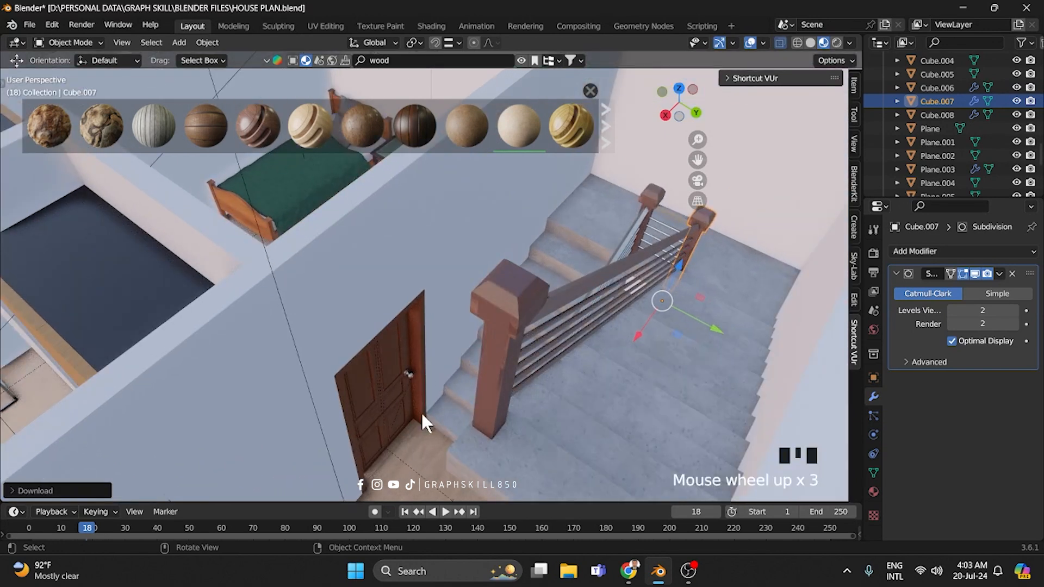
Apply the reddish-brown Wood material to the post at the foot of the lower flight.
middle_drag(423, 421, 470, 384)
click(466, 463)
mouse_move(368, 129)
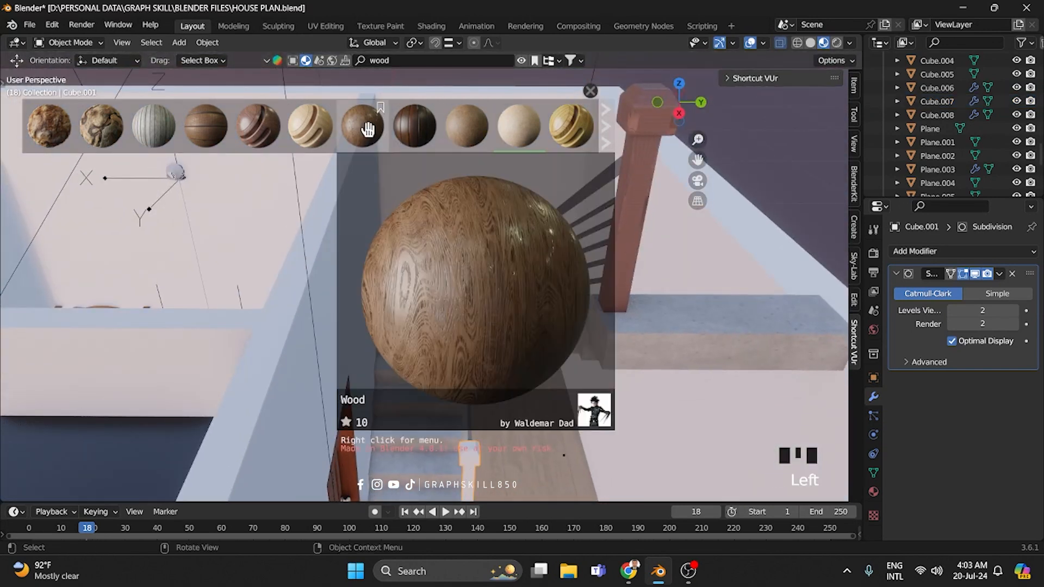
mouse_move(251, 132)
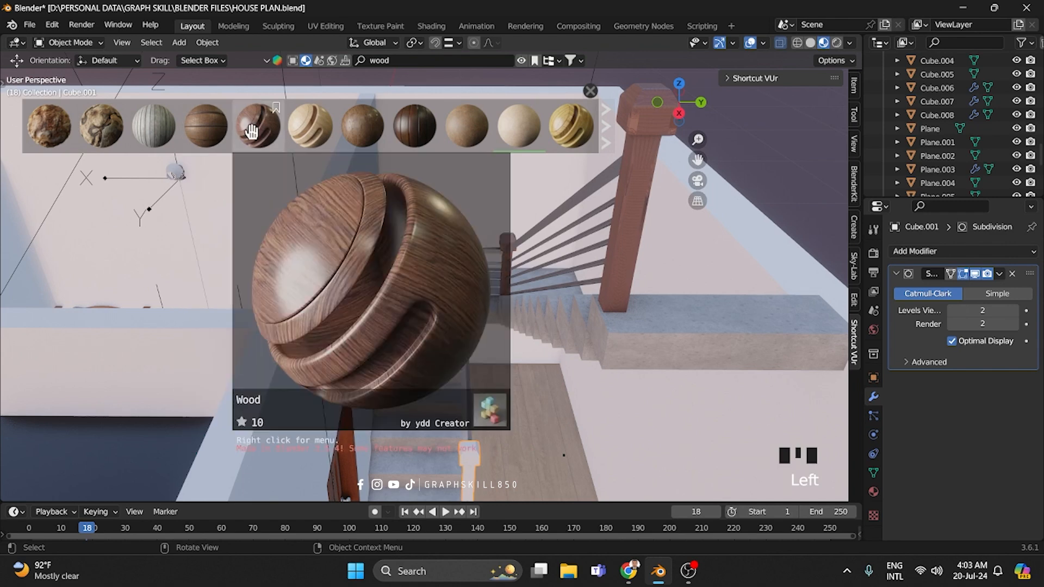
Search the asset library's models for "door" and list the free assets first.
scroll(439, 274, down, 5)
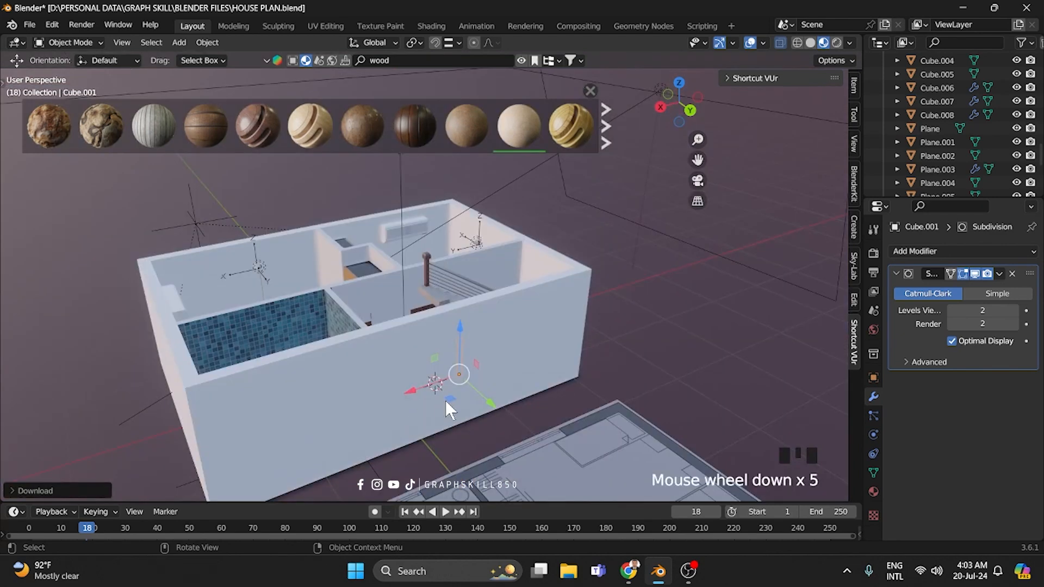
shift+middle_drag(445, 400, 441, 275)
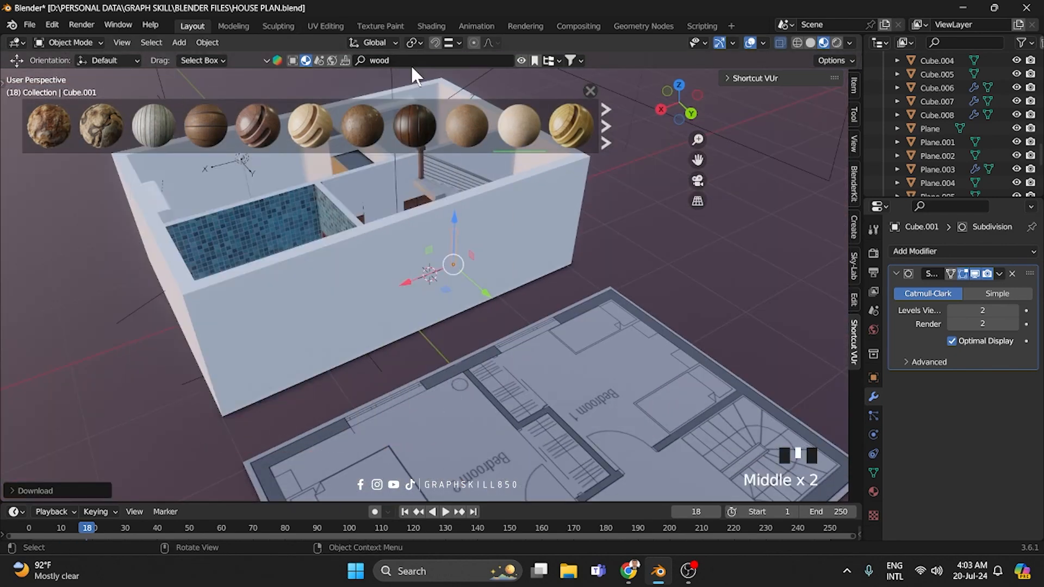
click(412, 63)
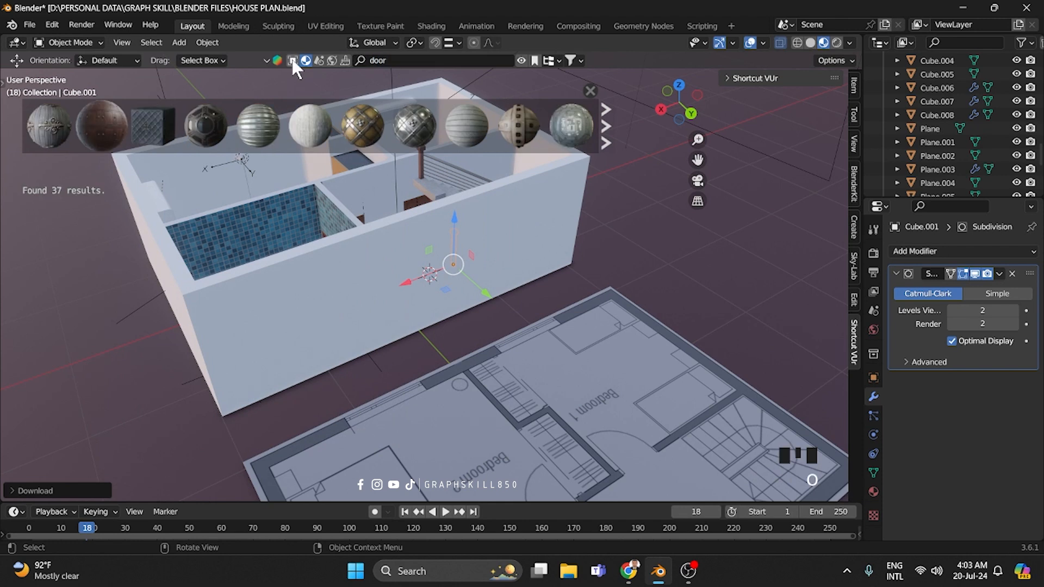
key(Left)
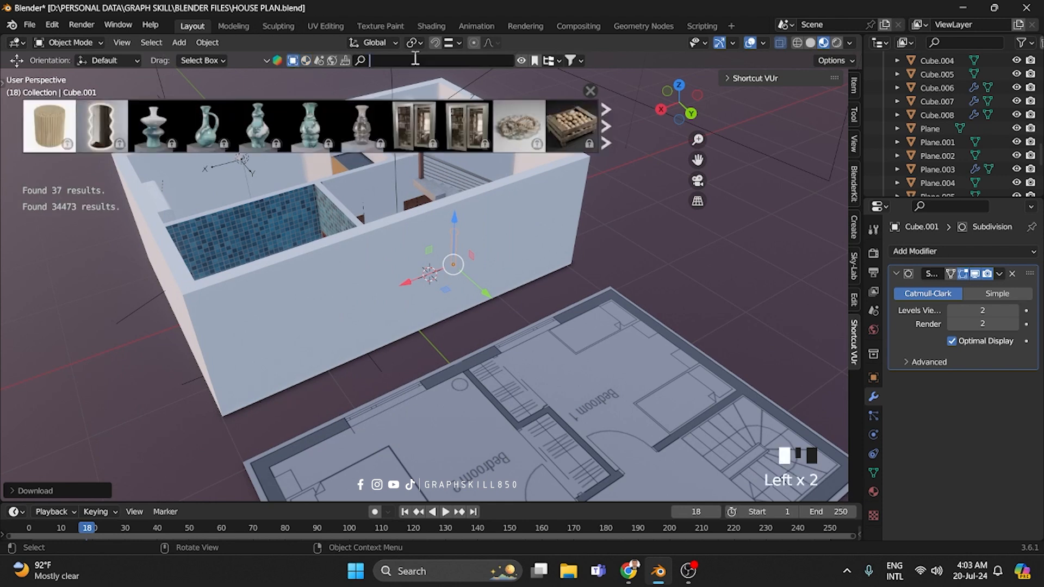
key(Return)
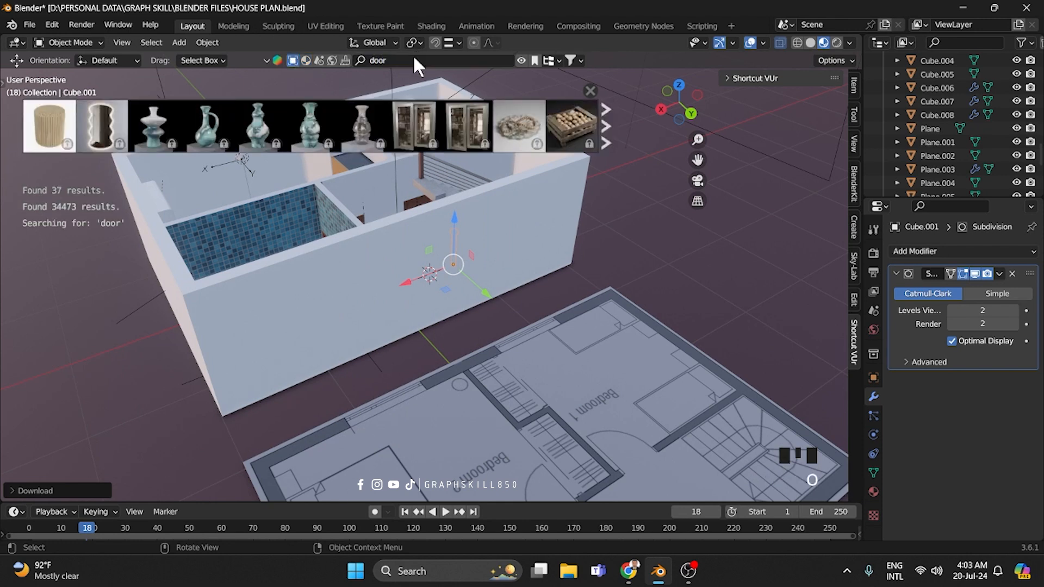
click(574, 61)
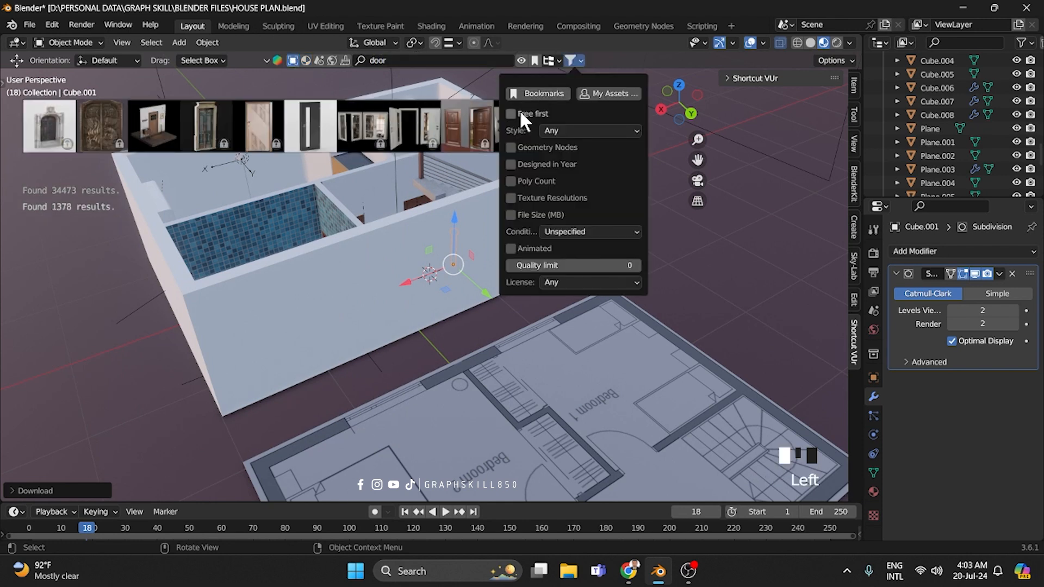
click(519, 111)
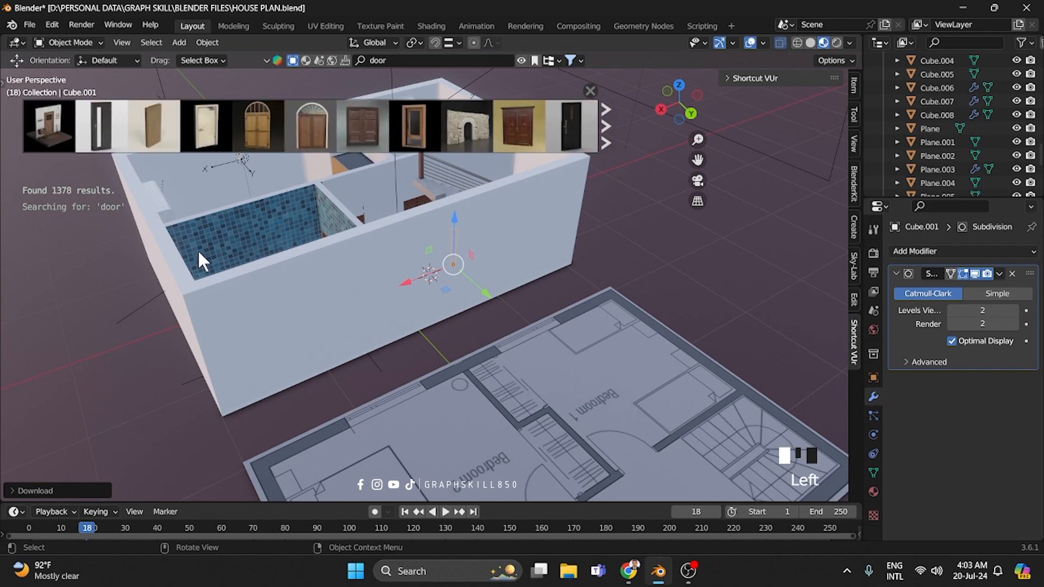
Browse the door models, place the 3D cursor in the empty space beside the house, and import the Large wooden door there.
click(603, 128)
click(606, 135)
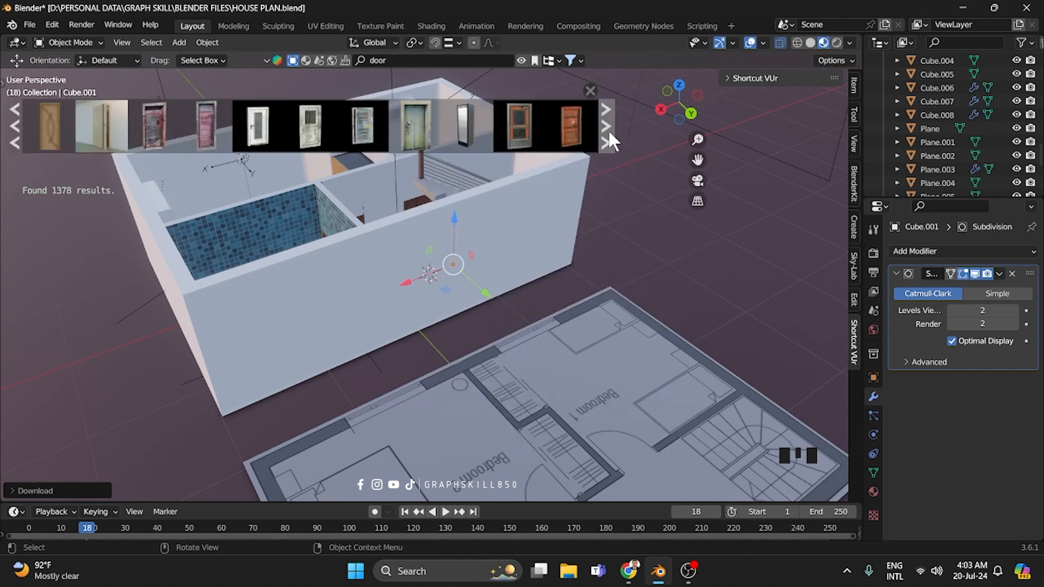
click(608, 141)
click(610, 140)
click(610, 136)
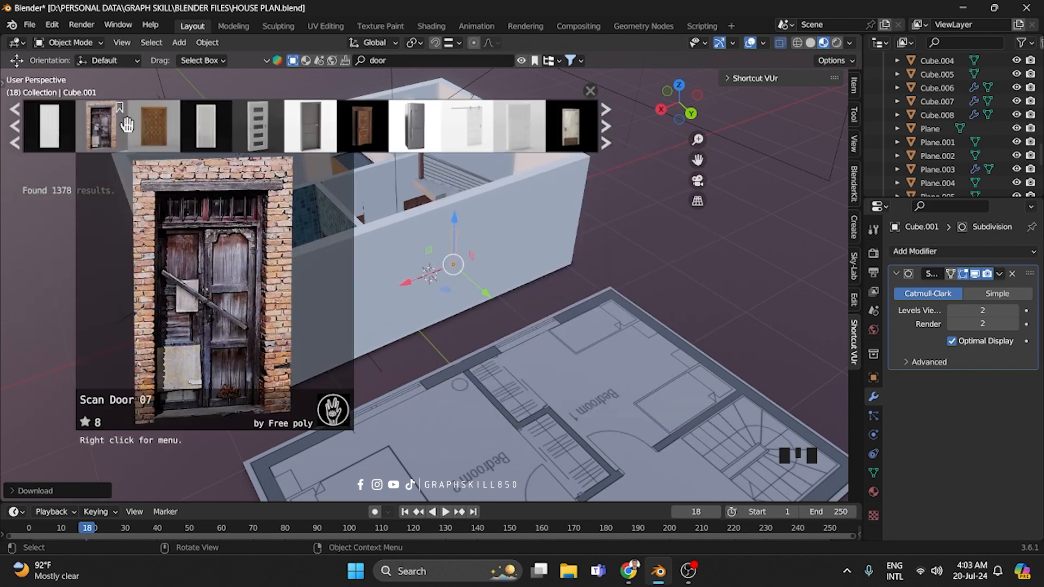
mouse_move(157, 136)
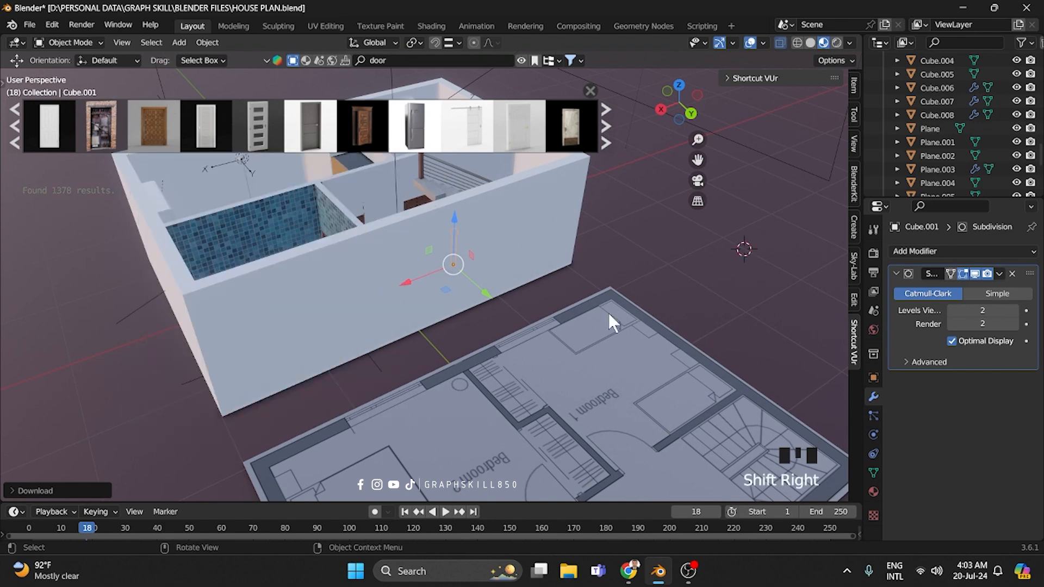
key(KP_7)
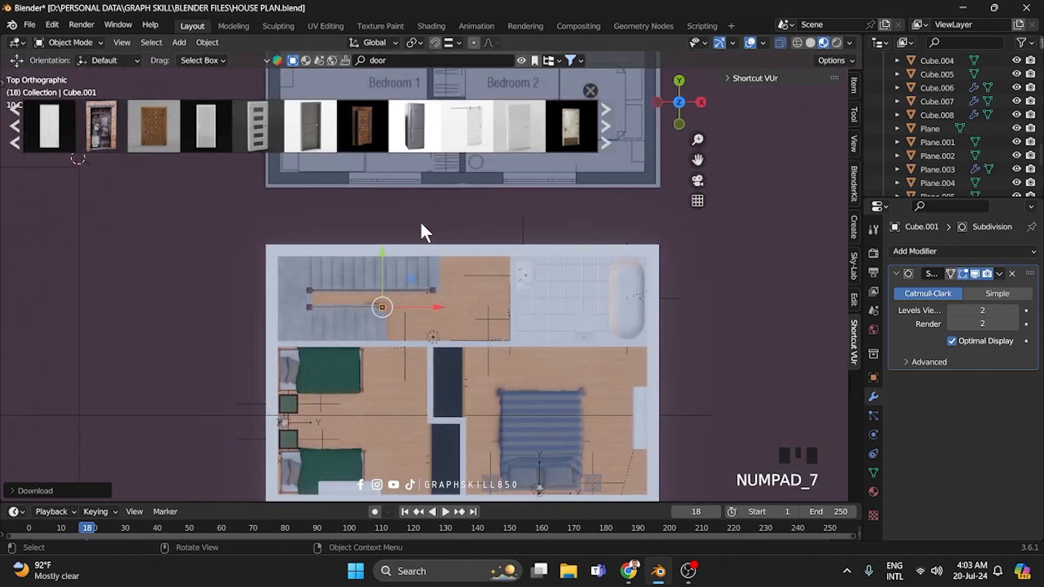
shift+right_click(146, 224)
click(154, 126)
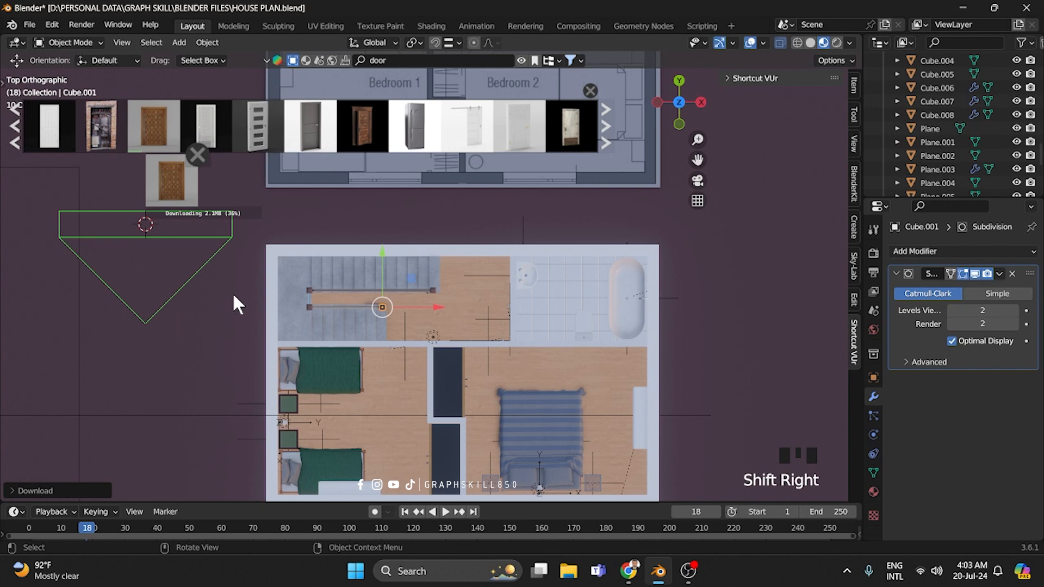
Scale the imported wooden door uniformly to about 0.342 and move it along X to about 0.062 m, in front of the house.
scroll(234, 298, down, 3)
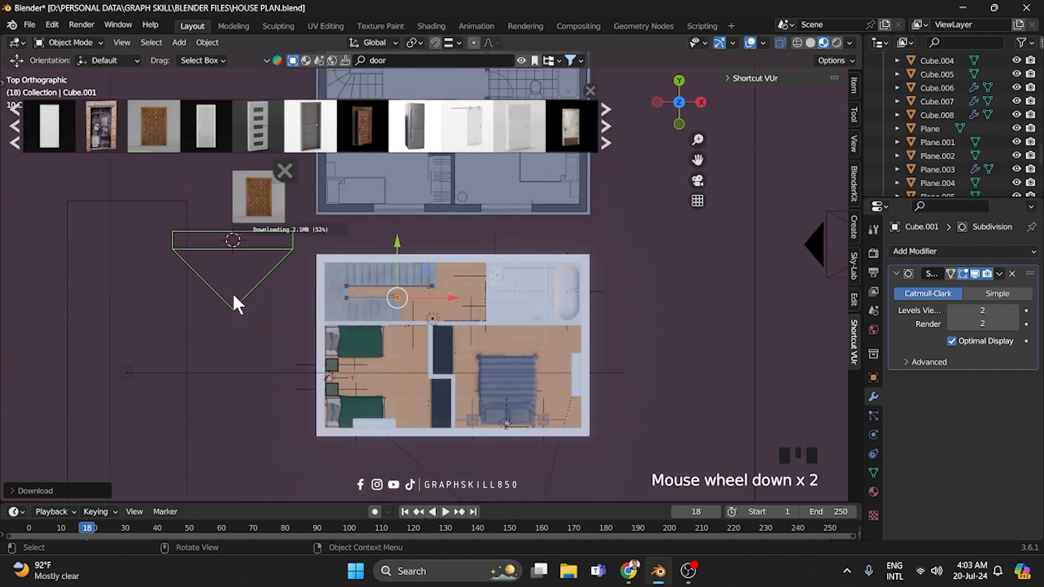
middle_drag(258, 320, 272, 302)
scroll(362, 293, up, 3)
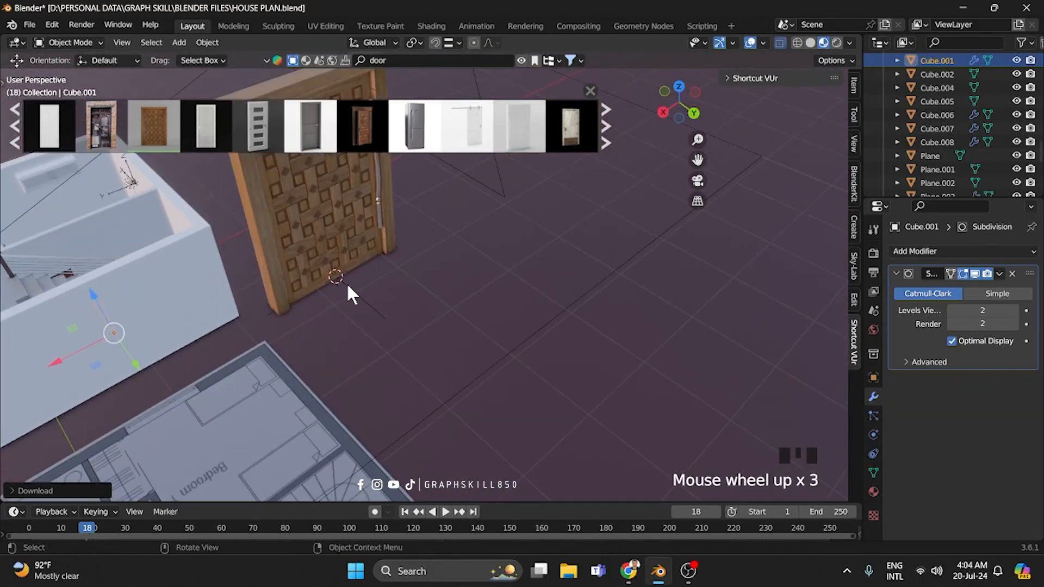
click(346, 283)
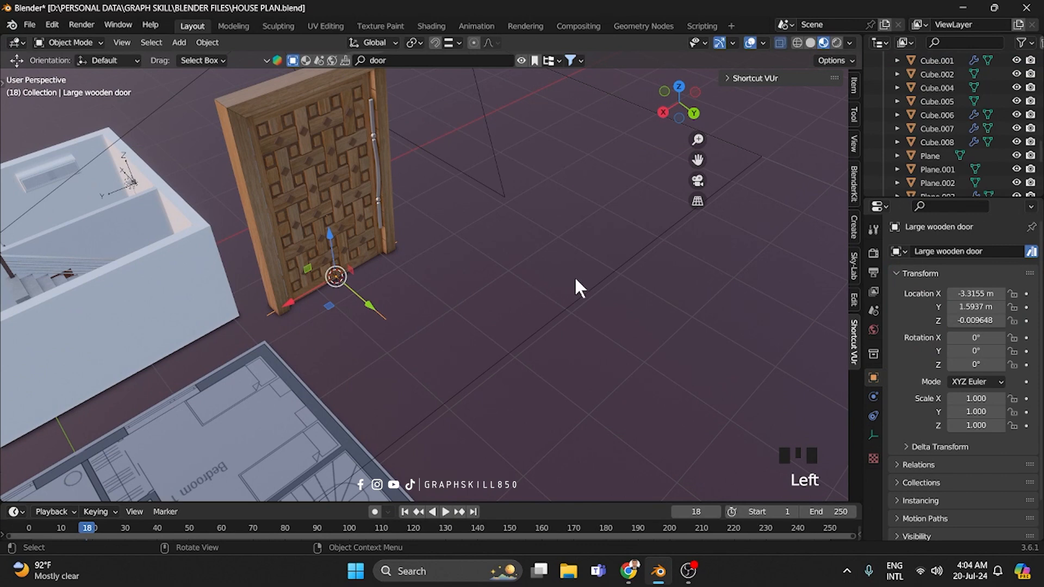
key(s)
click(410, 243)
shift+middle_drag(324, 285, 468, 236)
drag(435, 253, 187, 378)
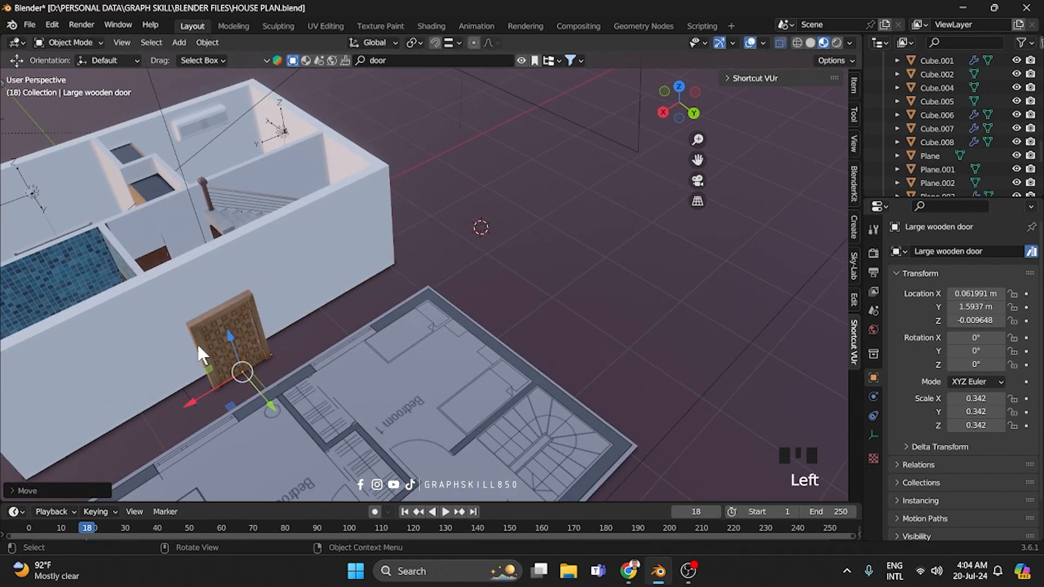
In a front wireframe view, scale the wooden door uniformly to about 0.325 to match the height of the interior doors.
key(KP_1)
click(799, 41)
scroll(625, 250, up, 4)
shift+middle_drag(586, 259, 132, 245)
scroll(299, 284, up, 3)
key(s)
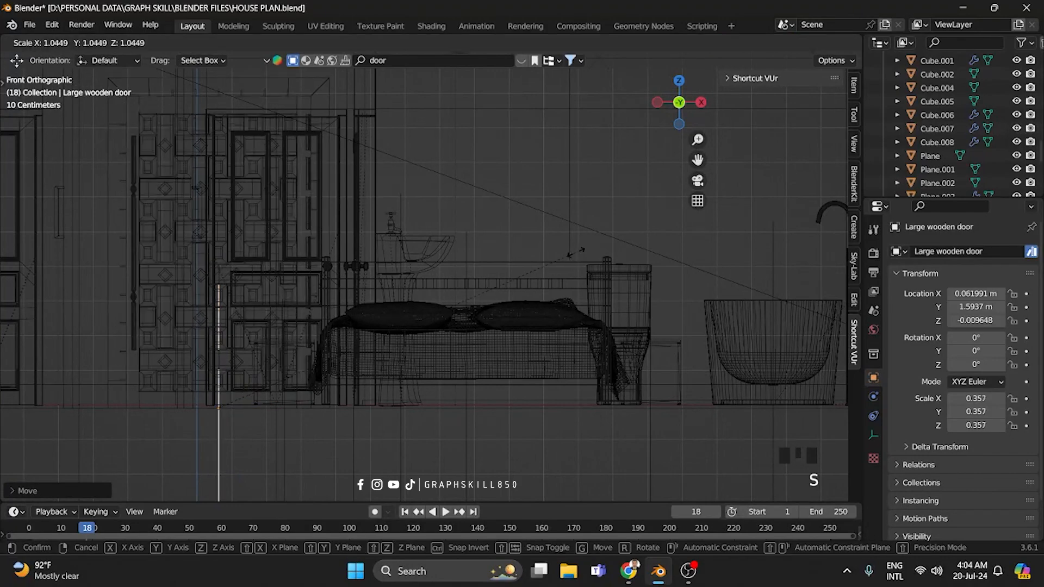
click(544, 260)
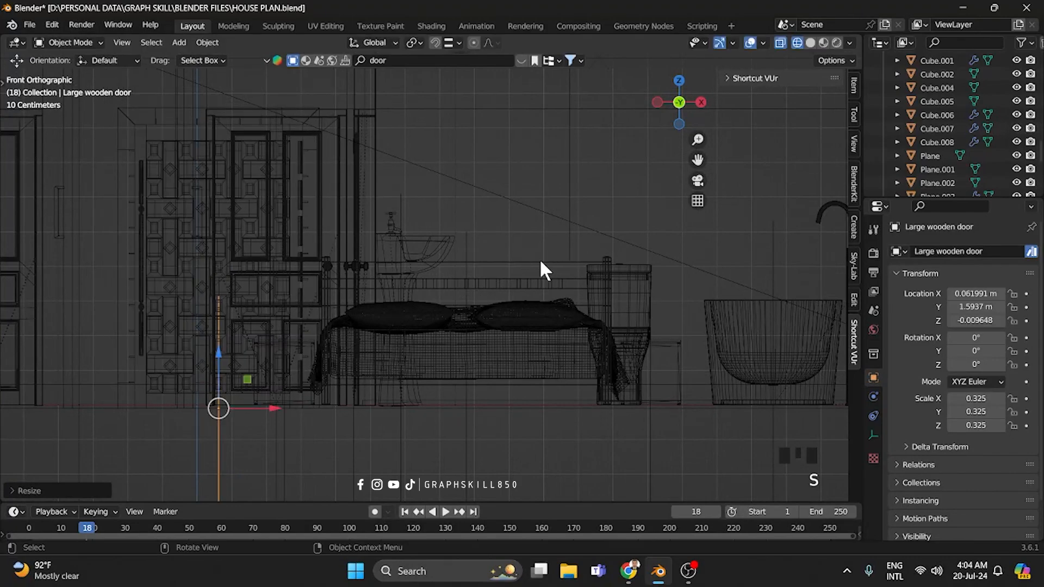
Switch to solid shading without X-ray and move the wooden door along Y to about 1.374 m, into the outer wall.
scroll(299, 269, down, 5)
middle_drag(299, 269, 256, 331)
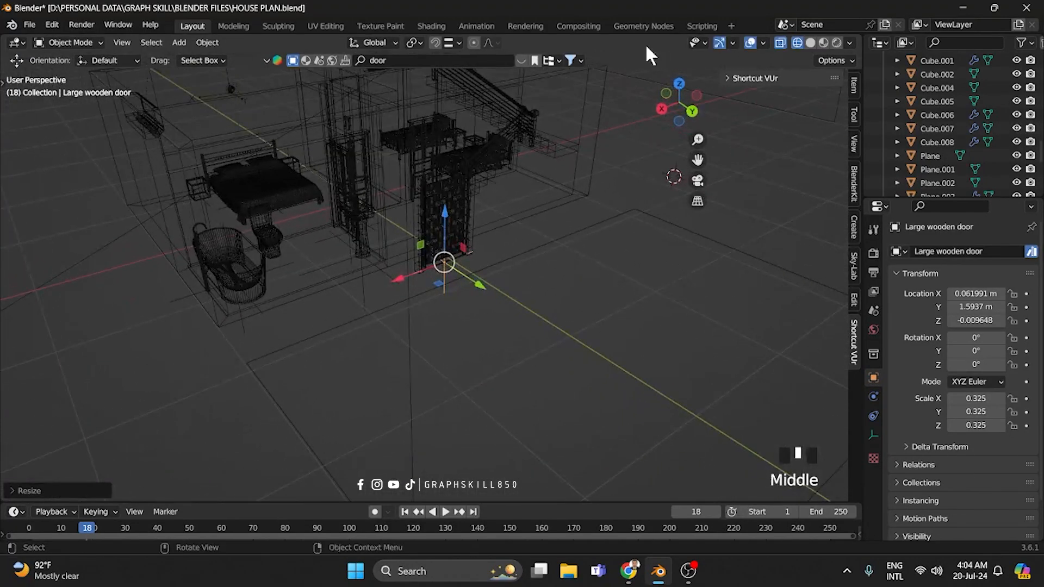
click(810, 43)
shift+middle_drag(322, 257, 189, 340)
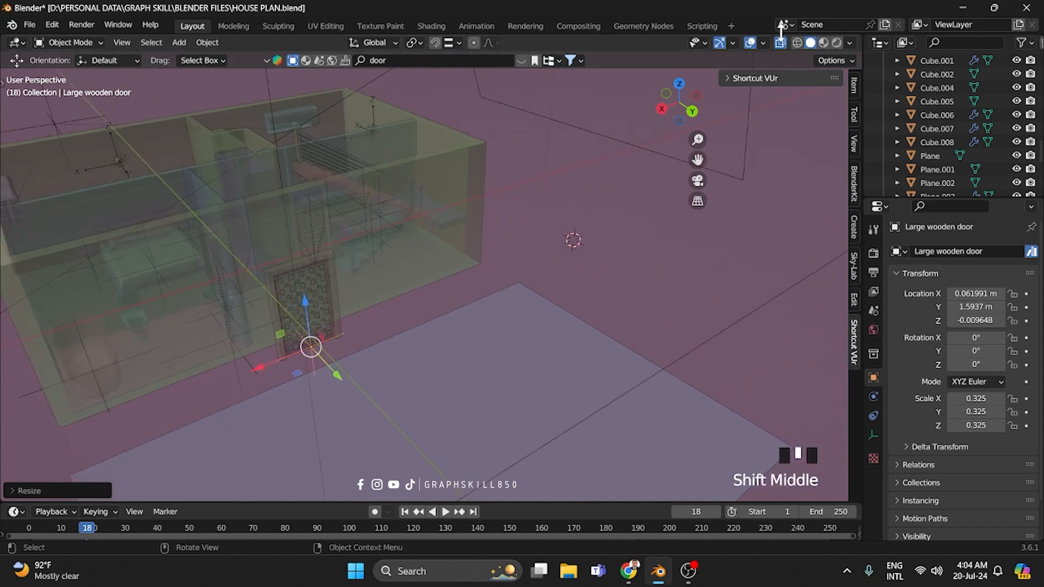
click(780, 43)
scroll(302, 321, up, 2)
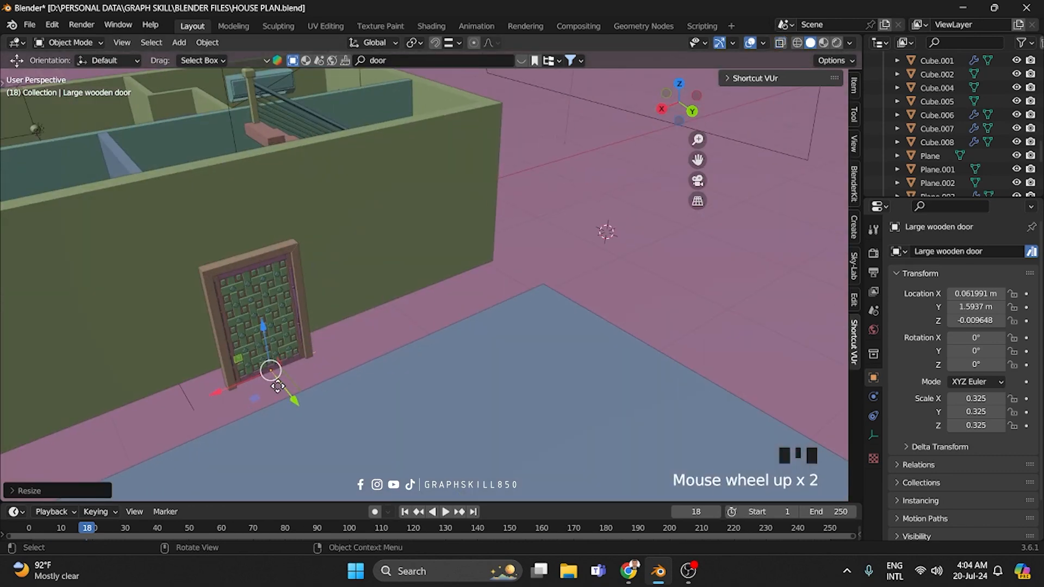
mouse_move(277, 386)
mouse_down()
mouse_move(260, 367)
mouse_move(268, 377)
mouse_up()
Align the wooden door within the outer wall's thickness in a top wireframe view, at about X 0.110 m and Y 1.324 m.
key(KP_7)
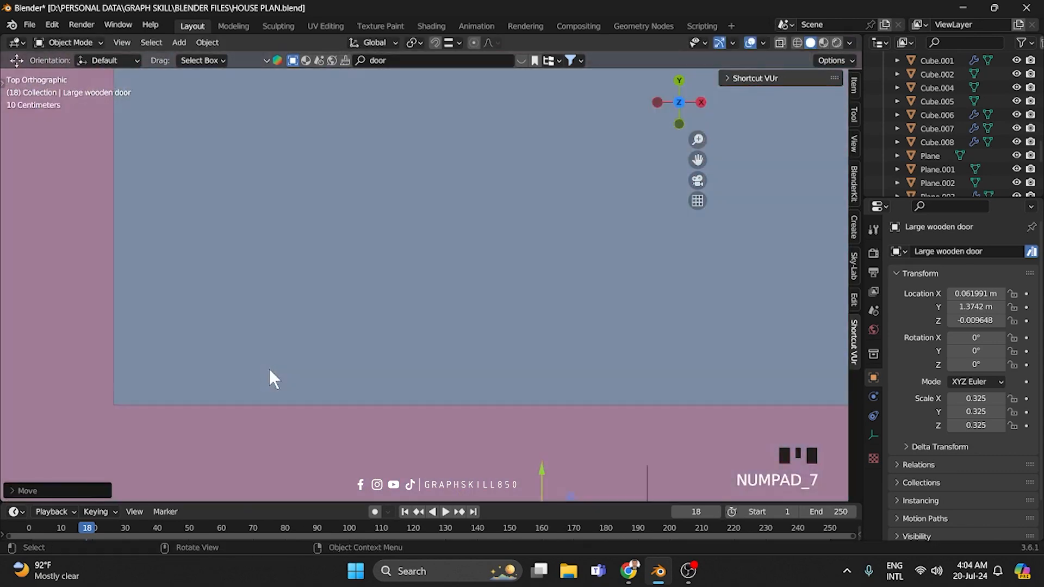
shift+middle_drag(447, 237, 308, 134)
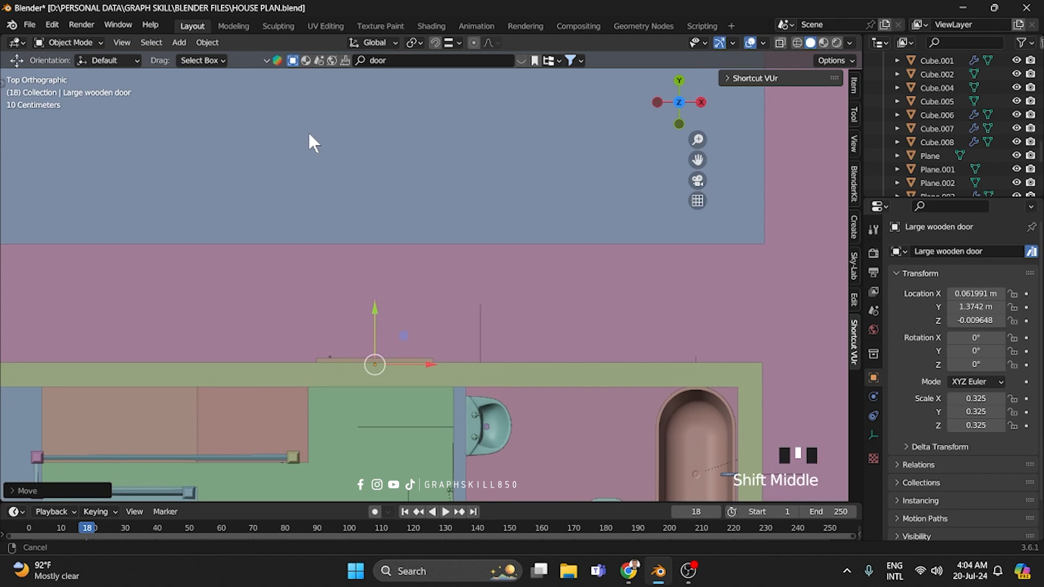
shift+middle_drag(397, 299, 426, 154)
drag(403, 177, 395, 188)
click(803, 43)
scroll(406, 231, up, 4)
shift+middle_drag(414, 223, 311, 255)
mouse_move(317, 250)
mouse_down()
mouse_move(341, 249)
mouse_move(324, 243)
mouse_up()
scroll(324, 243, down, 3)
shift+middle_drag(338, 271, 281, 215)
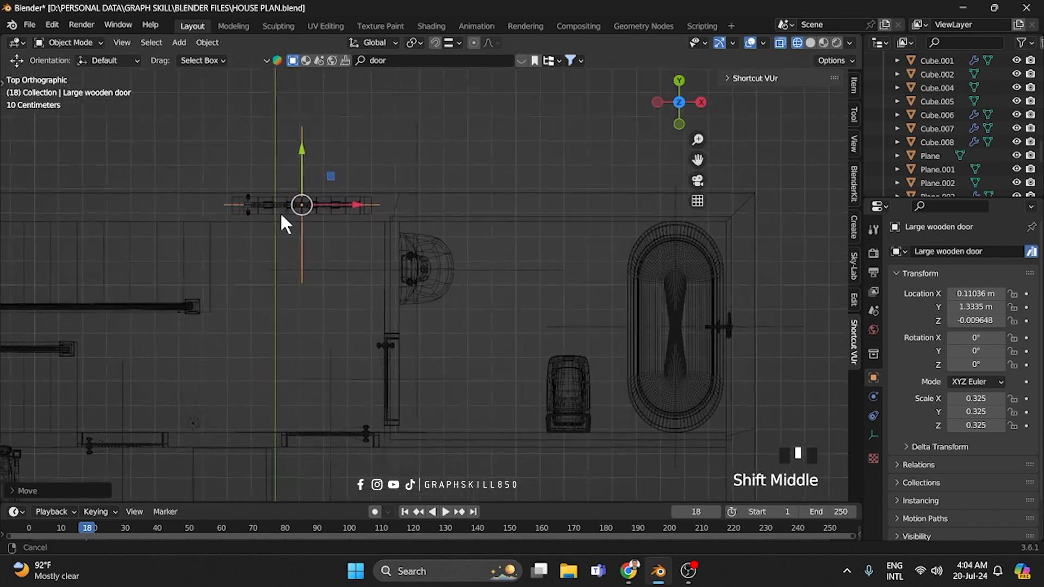
scroll(281, 221, up, 2)
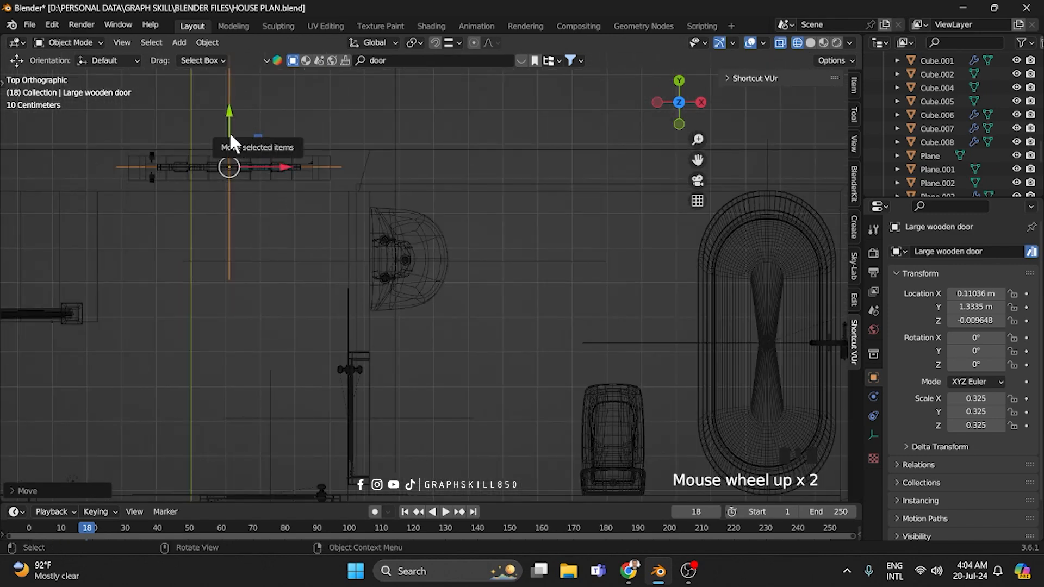
drag(229, 133, 228, 140)
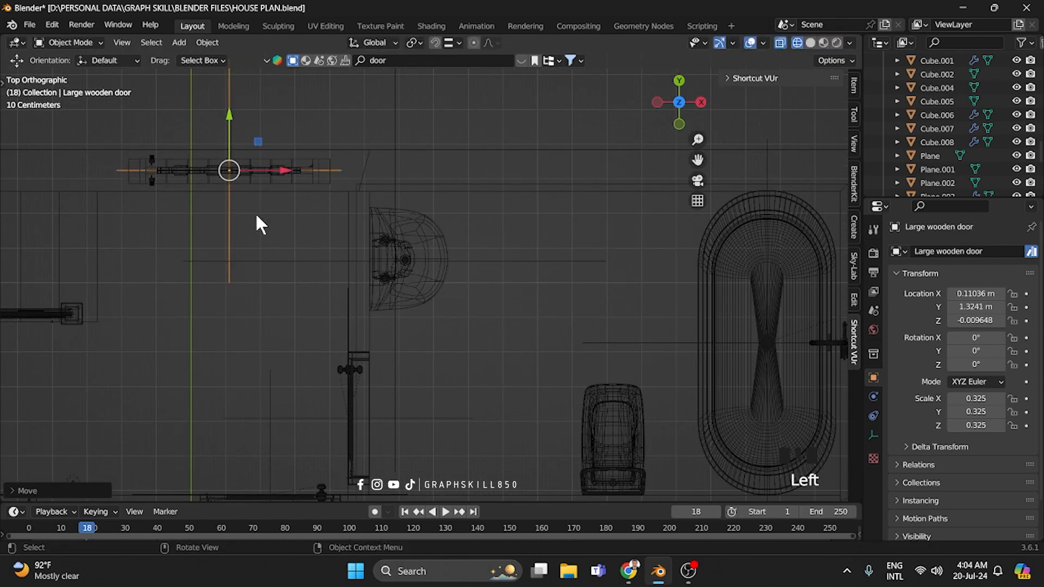
Add a cube mesh and move it along X to the wooden door.
scroll(287, 249, down, 3)
key(shift+a)
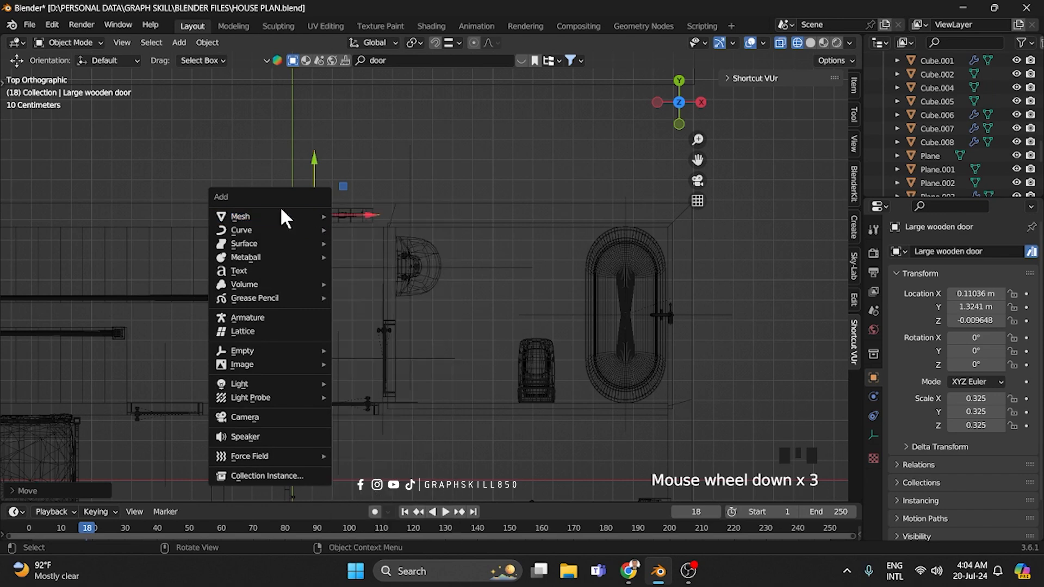
mouse_move(280, 215)
click(352, 227)
scroll(293, 249, down, 5)
drag(163, 230, 462, 226)
Scale the cube down to the wooden door's width and position it over the door so it spans the outer wall.
scroll(484, 219, up, 4)
shift+middle_drag(495, 213, 510, 299)
key(s)
click(421, 255)
key(s)
click(379, 248)
drag(159, 229, 229, 298)
key(s)
click(436, 324)
scroll(430, 321, up, 2)
scroll(308, 328, down, 3)
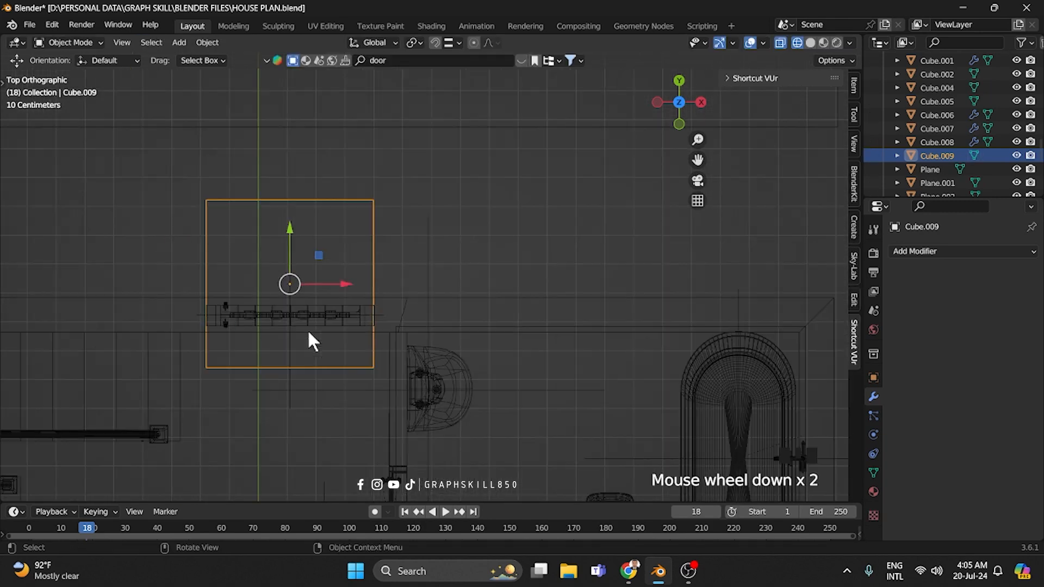
In Edit Mode, raise the cube's upper edges along Z to the top of the wooden door's frame.
middle_drag(308, 329, 506, 190)
shift+middle_drag(506, 190, 302, 573)
key(Tab)
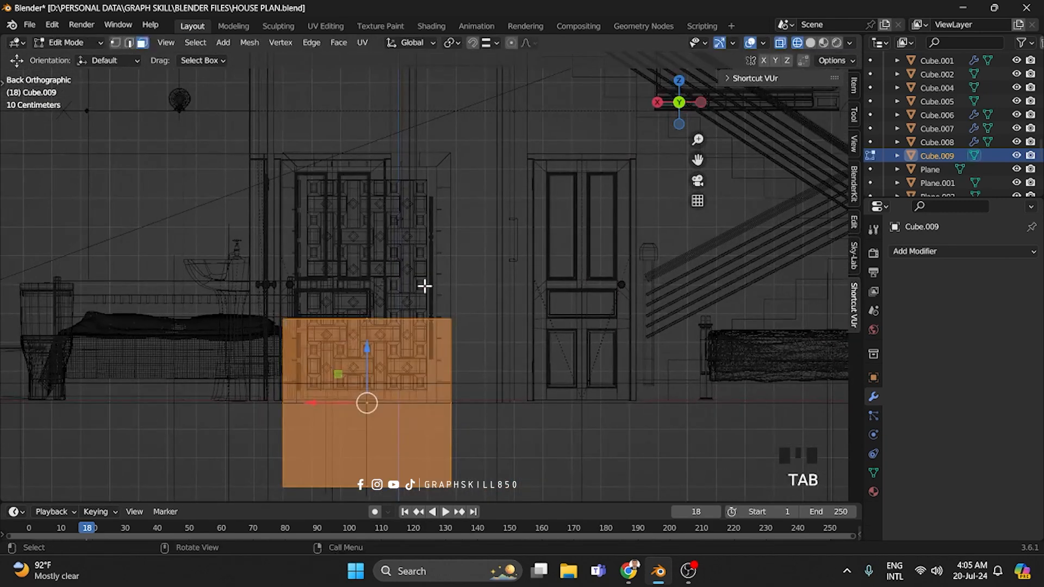
click(128, 43)
drag(467, 291, 174, 351)
drag(367, 292, 374, 122)
scroll(310, 195, down, 2)
key(Tab)
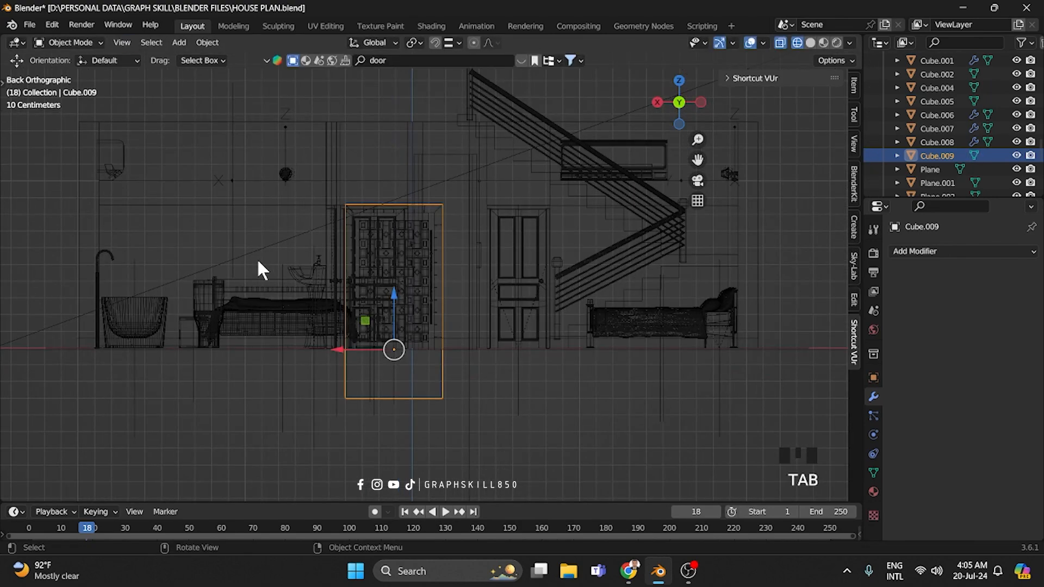
Return to solid shading, select the house's outer wall object, and add a Boolean modifier set to Difference.
middle_drag(263, 270, 413, 348)
click(810, 42)
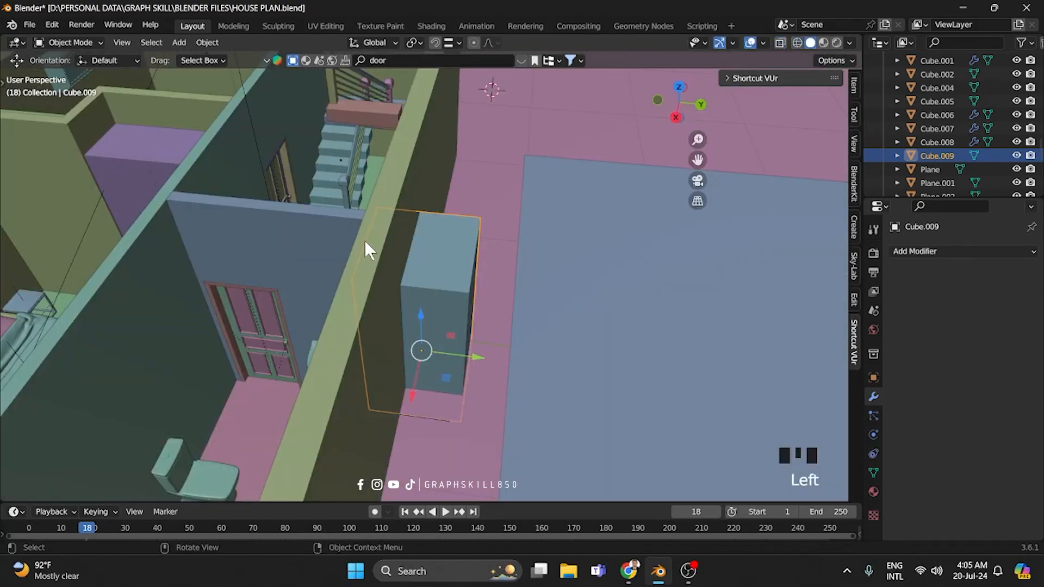
middle_drag(365, 242, 367, 280)
click(379, 128)
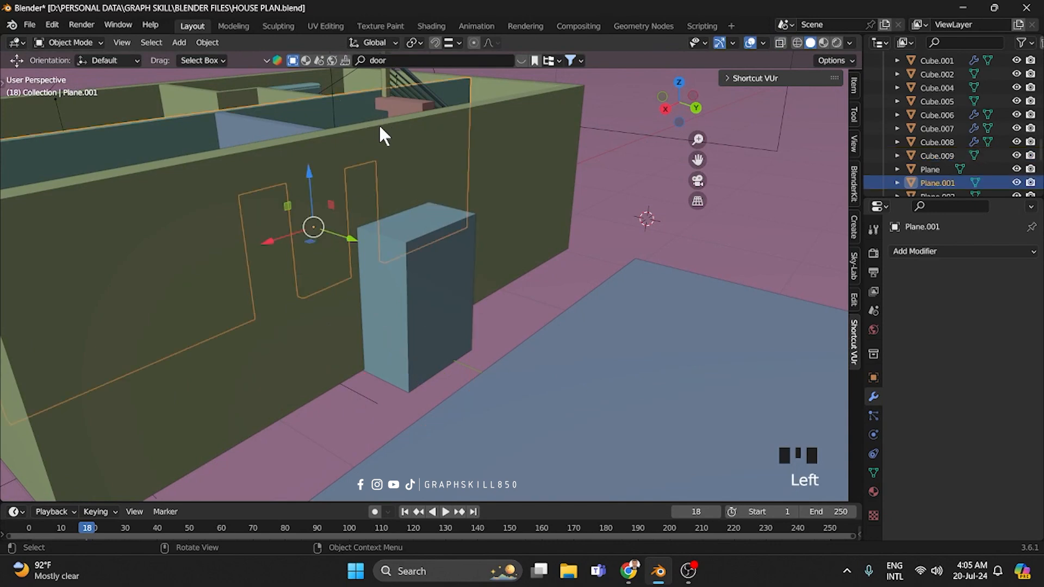
click(379, 128)
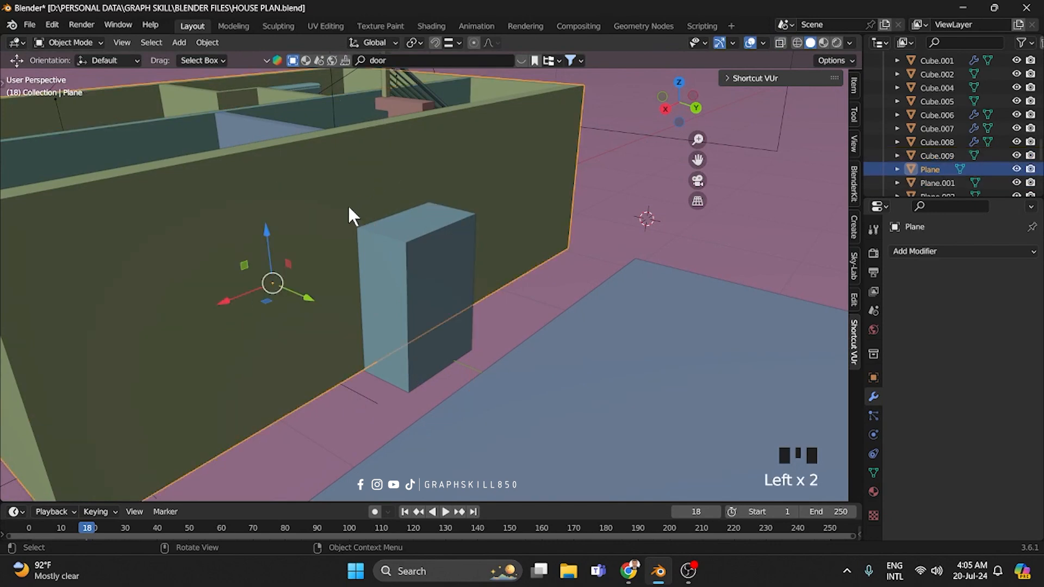
click(909, 256)
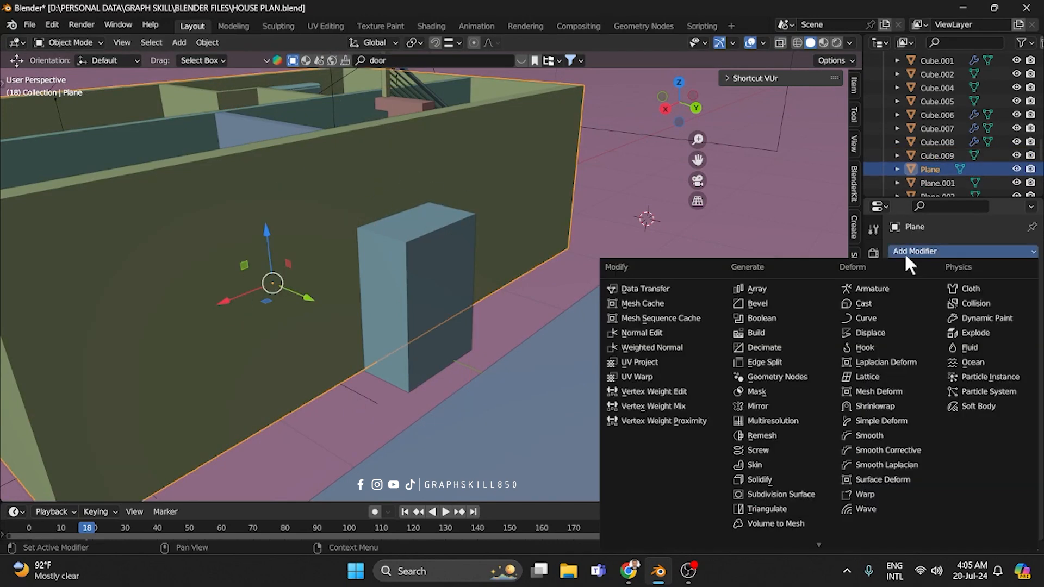
click(749, 318)
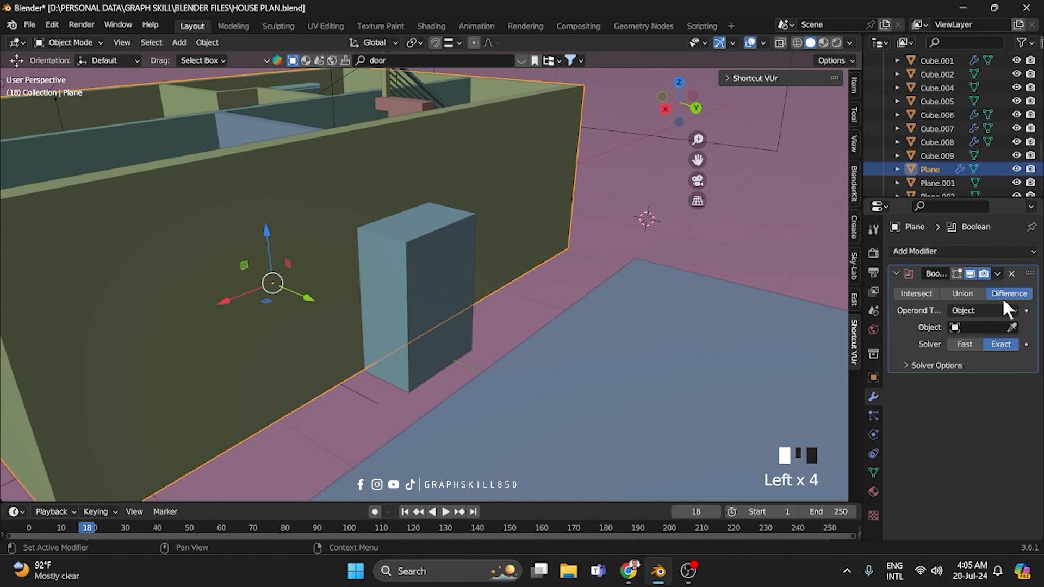
Set the cube over the wooden door as the Boolean modifier's object and apply the modifier to the outer wall.
drag(1012, 327, 429, 305)
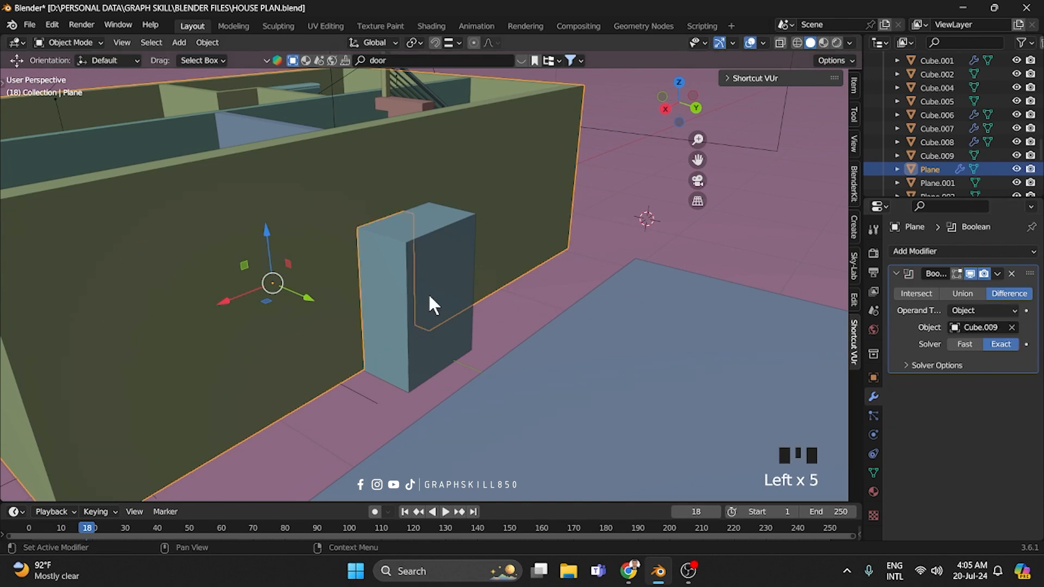
middle_drag(361, 333, 294, 358)
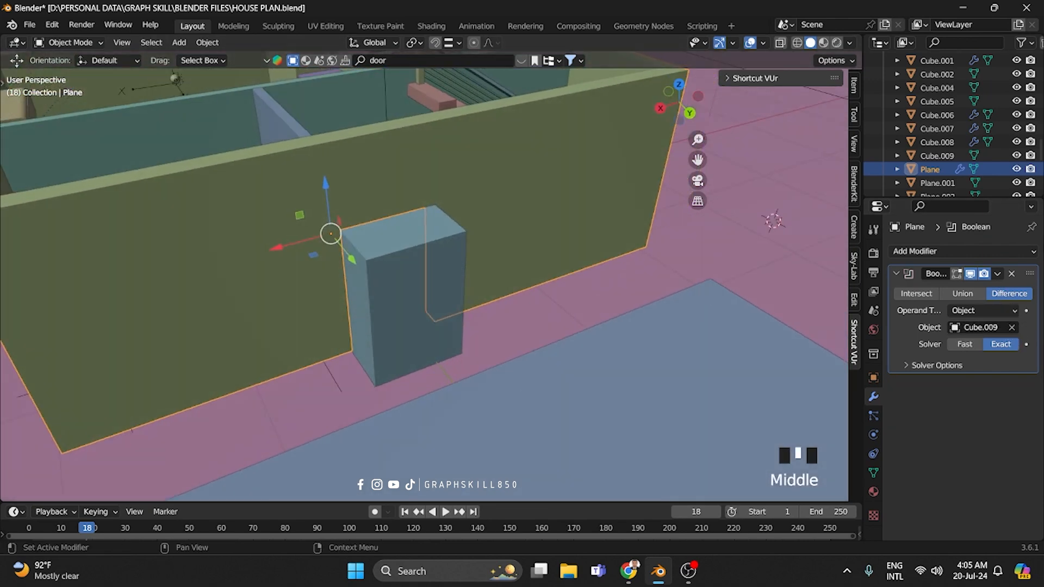
click(996, 273)
click(949, 297)
Delete the cutting cube in front of the wooden door.
click(429, 298)
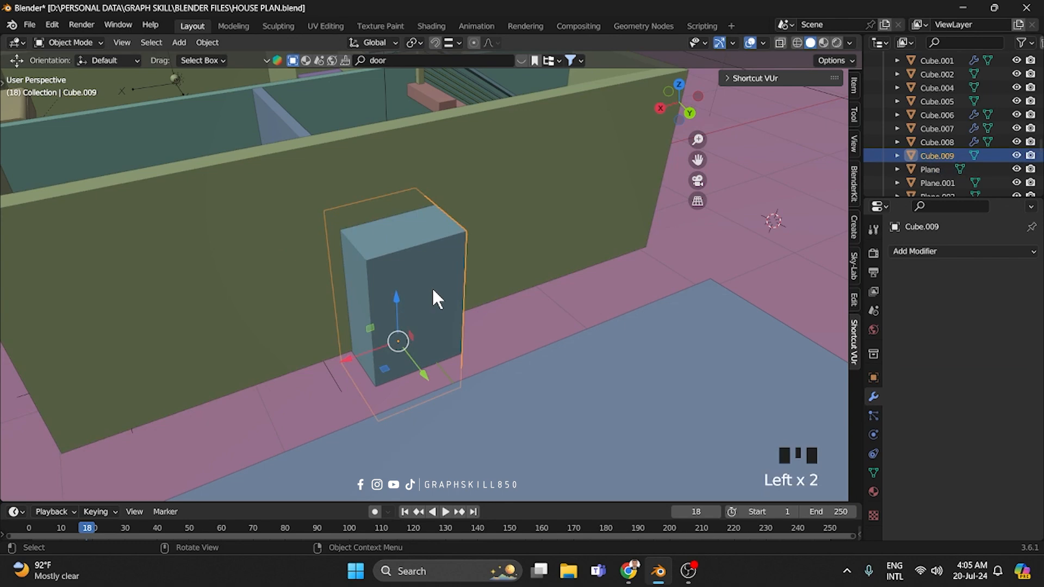
key(Delete)
mouse_move(343, 245)
middle_down()
mouse_move(409, 235)
mouse_move(355, 246)
middle_up()
scroll(372, 235, down, 4)
Select the floor plan plane, render a still image from the current camera, and close the render window.
click(478, 379)
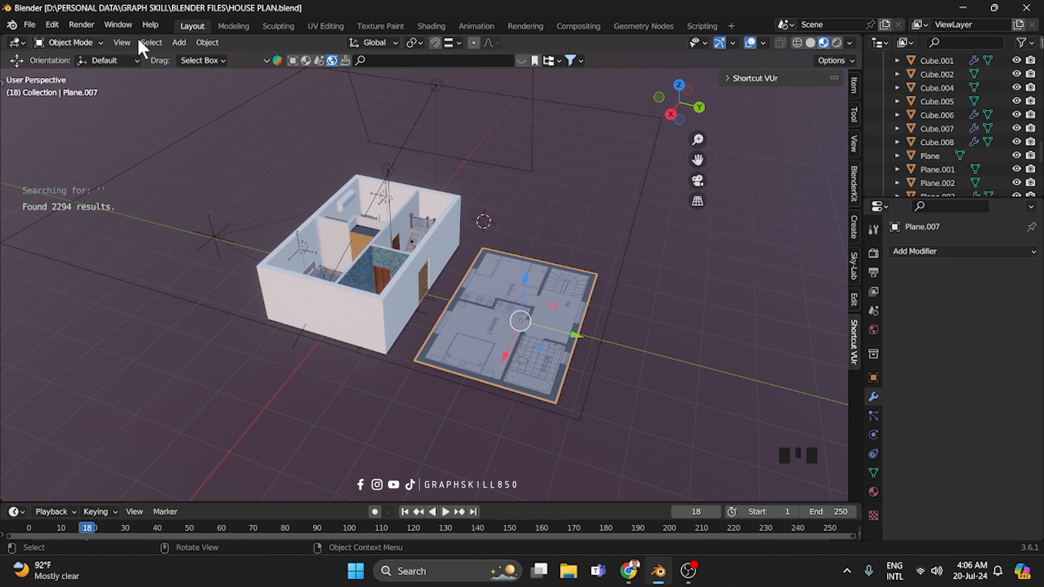
click(81, 25)
click(111, 41)
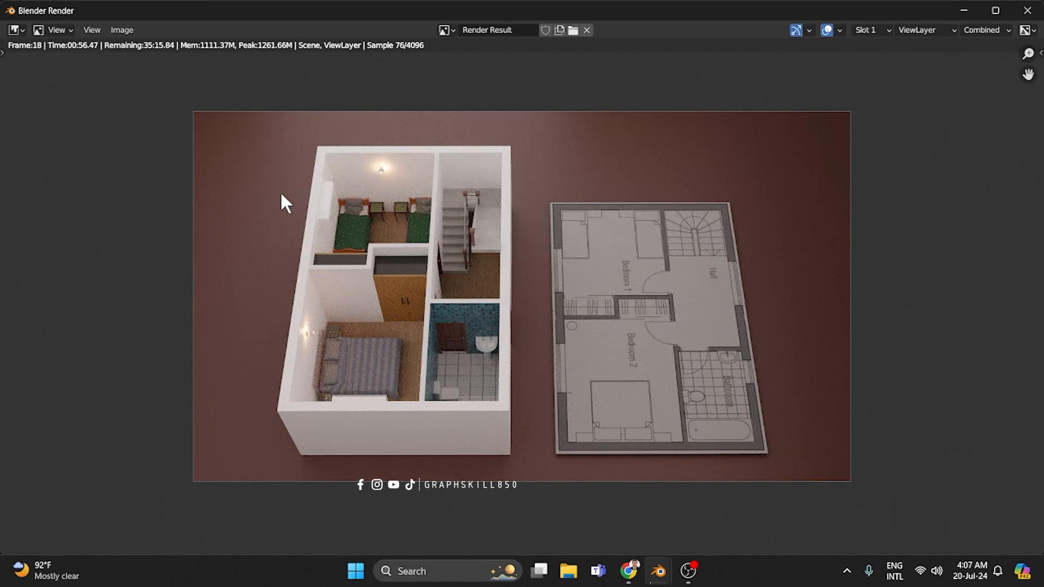
click(1027, 10)
Align the camera to an angled view showing both the house and the floor plan, and render the image from it.
scroll(438, 293, up, 4)
scroll(438, 294, down, 3)
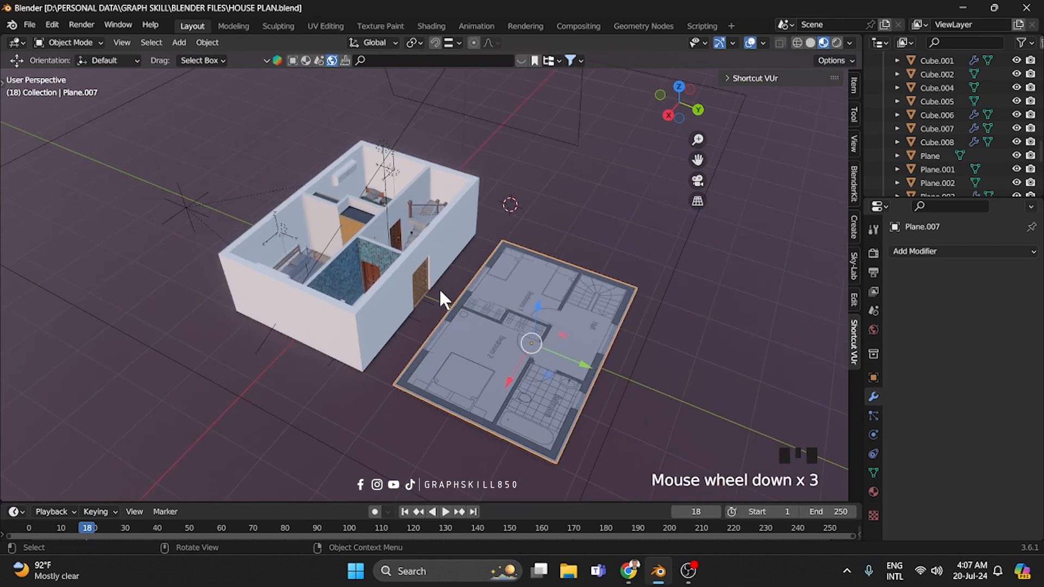
middle_drag(439, 295, 476, 299)
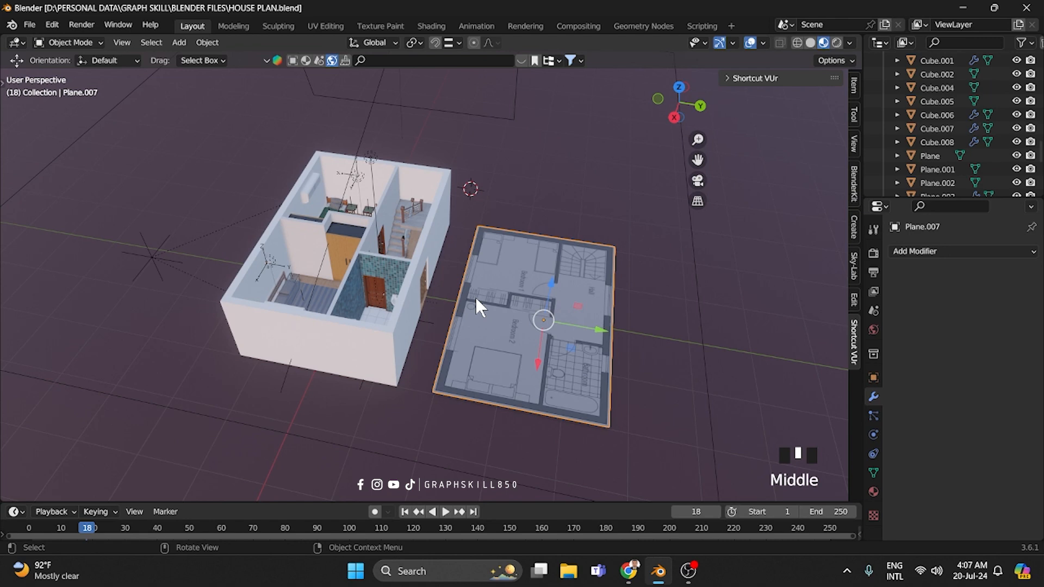
middle_drag(547, 335, 500, 326)
key(ctrl+alt+KP_0)
middle_drag(321, 281, 402, 294)
shift+middle_drag(402, 293, 429, 303)
key(F12)
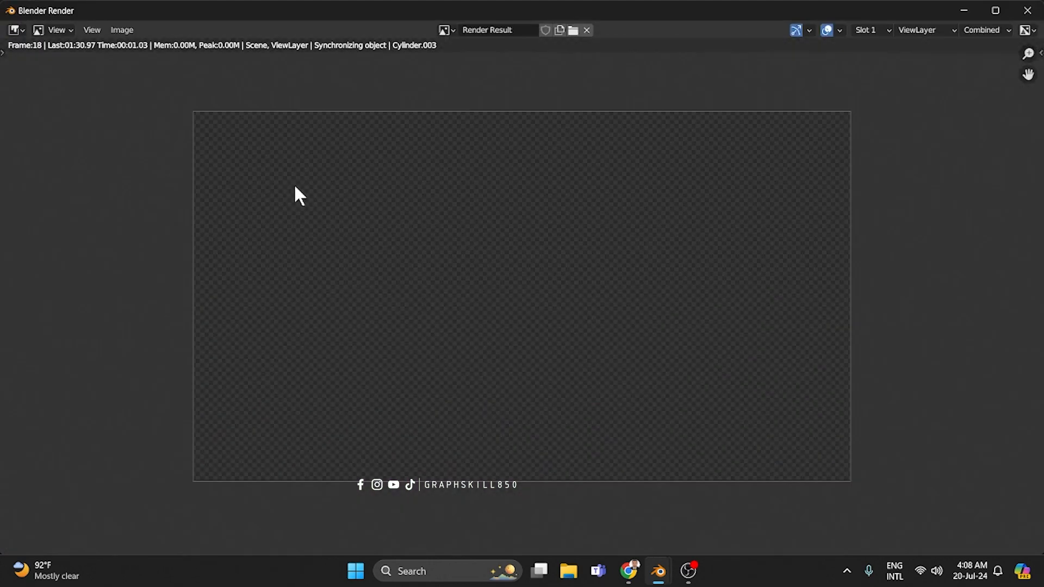
click(936, 575)
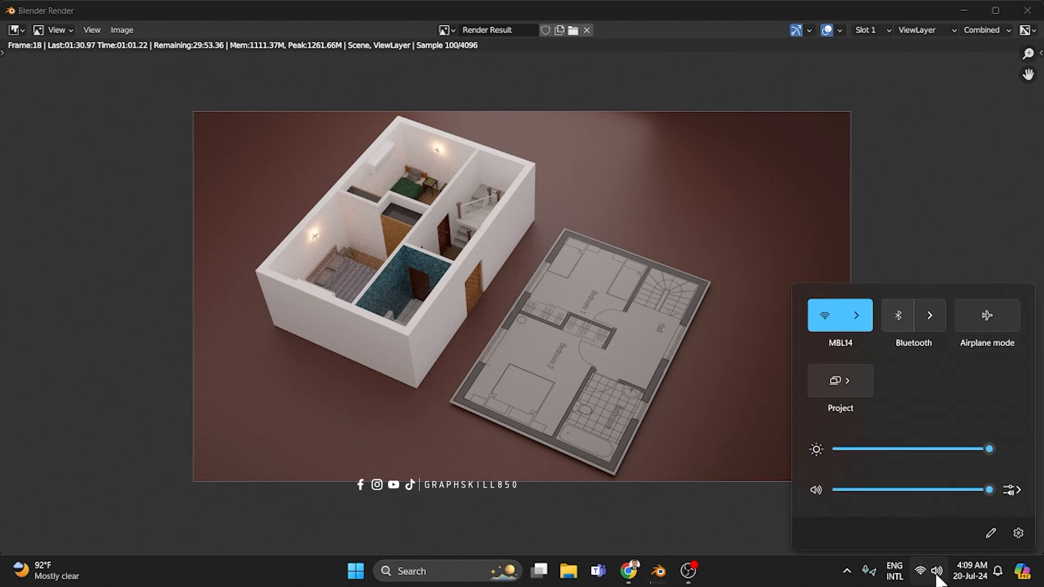
click(936, 575)
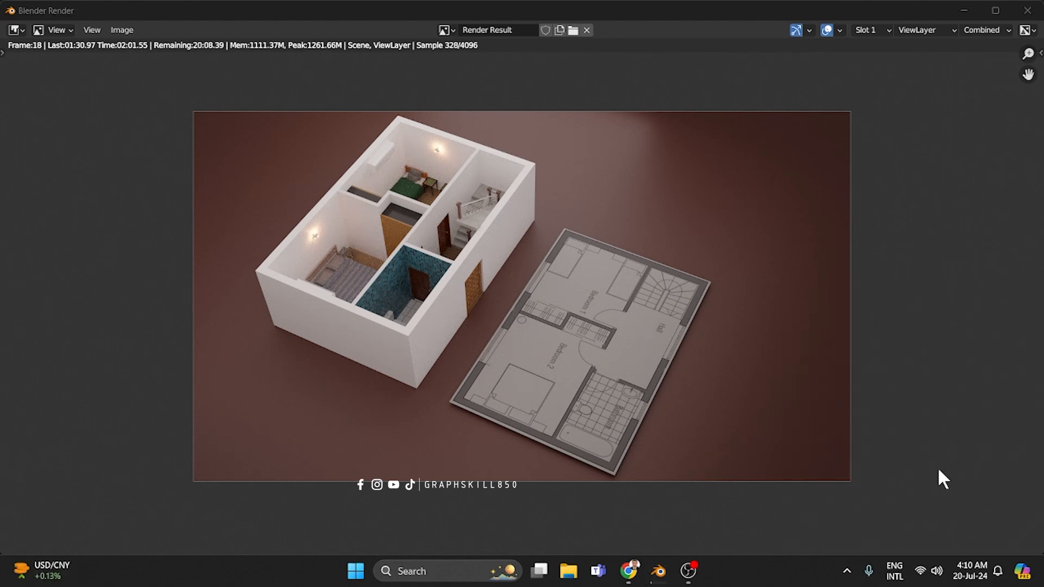